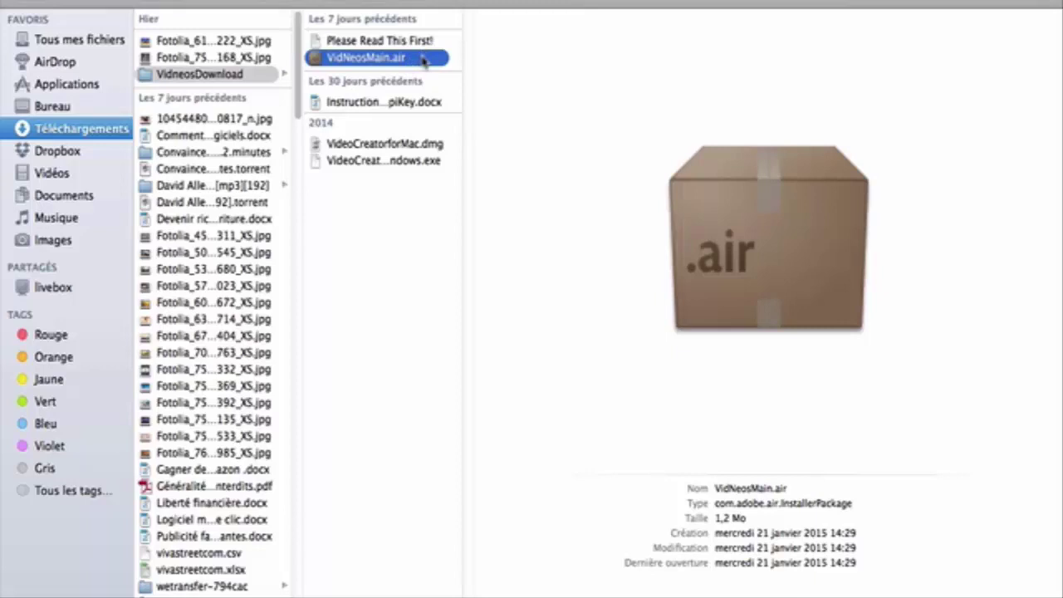
Search Google for "adobe air" in Chrome and open the Adobe AIR page on get.adobe.com
double_click(423, 59)
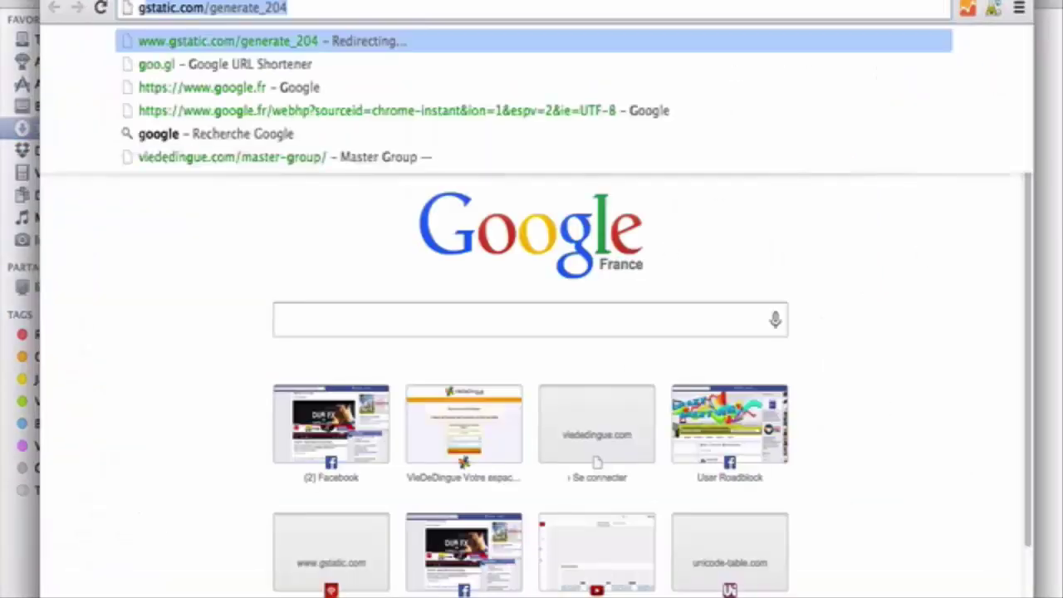
left_click(310, 329)
type("adobe air")
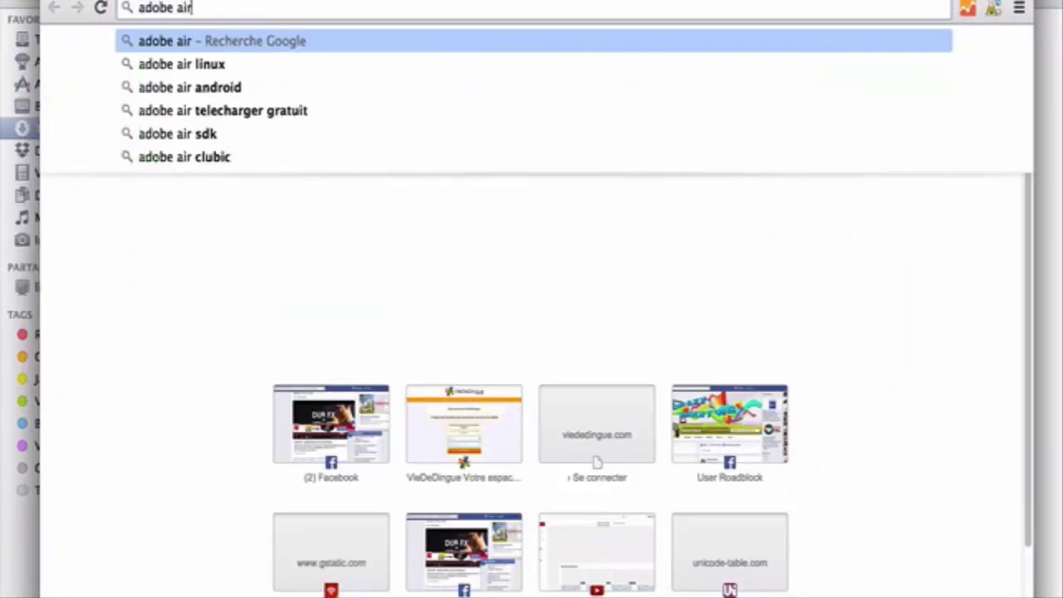
key("Return")
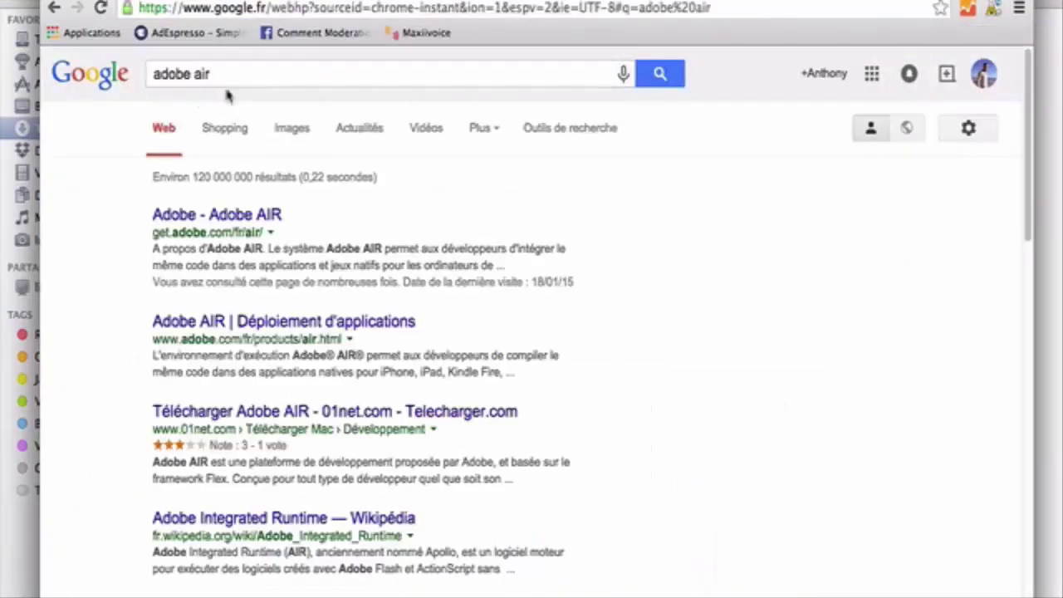
left_click(216, 214)
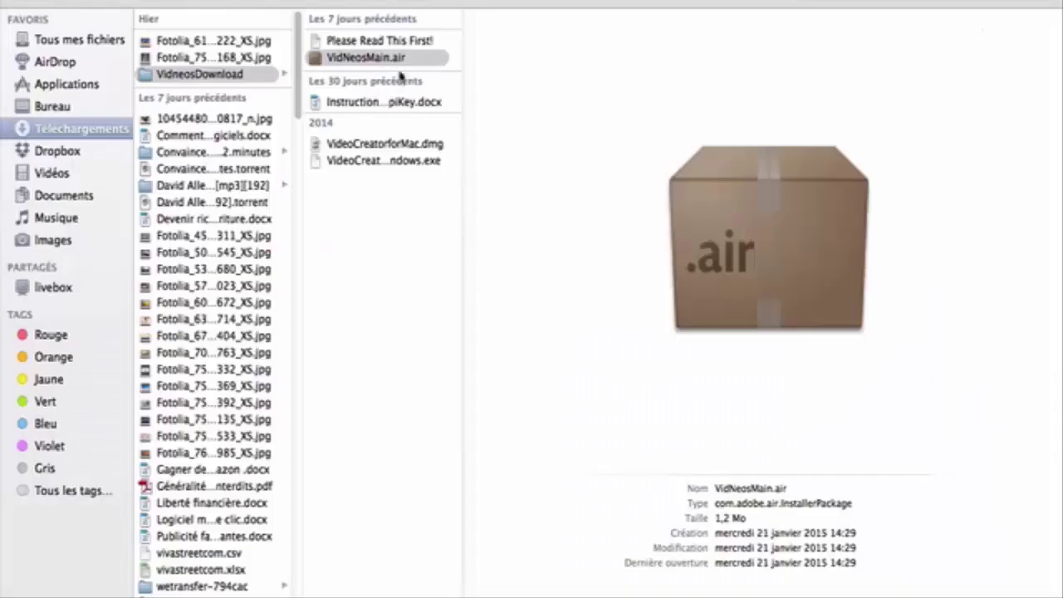
Switch back to the VidneosDownload folder in Finder and open the "Please Read This First!" text file
left_click(390, 57)
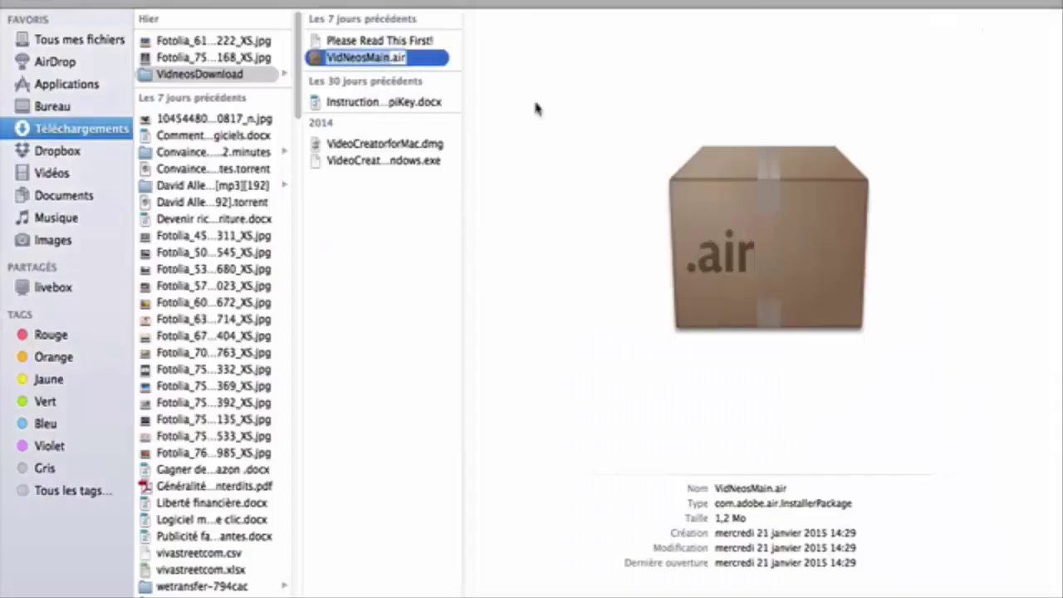
left_click(397, 201)
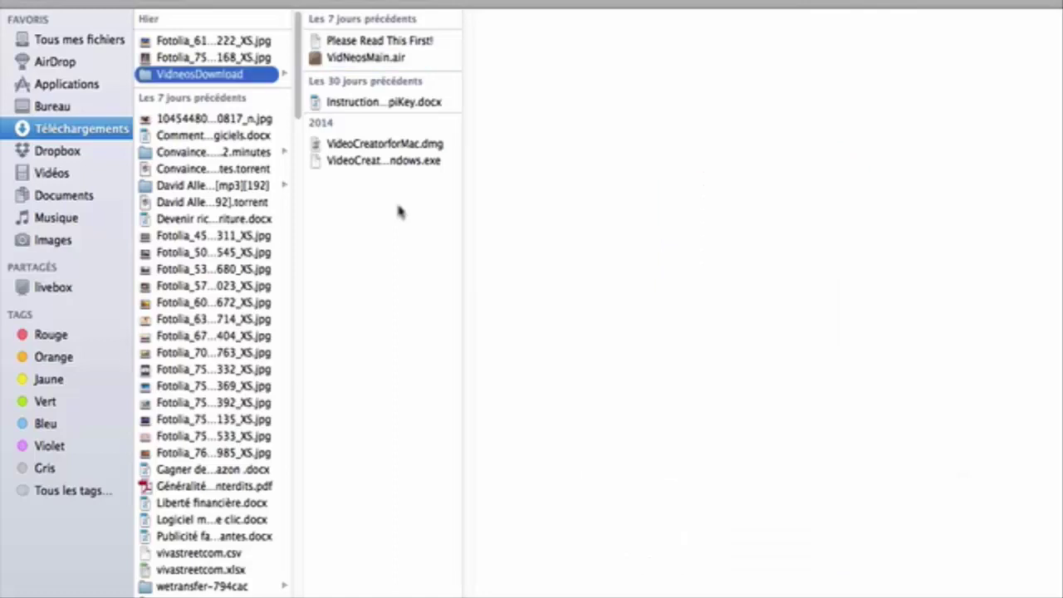
left_click(406, 42)
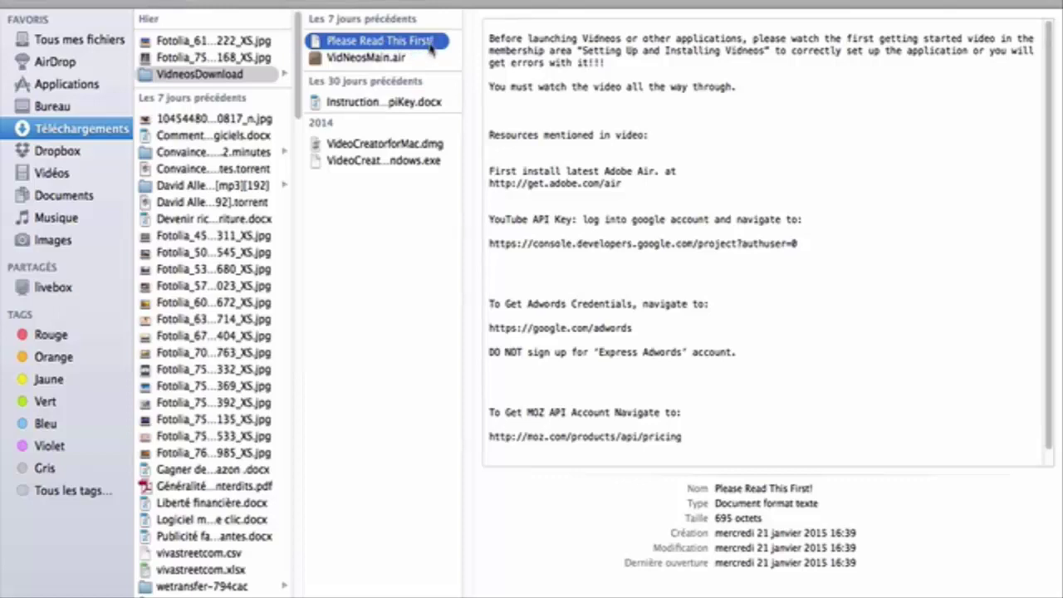
double_click(430, 48)
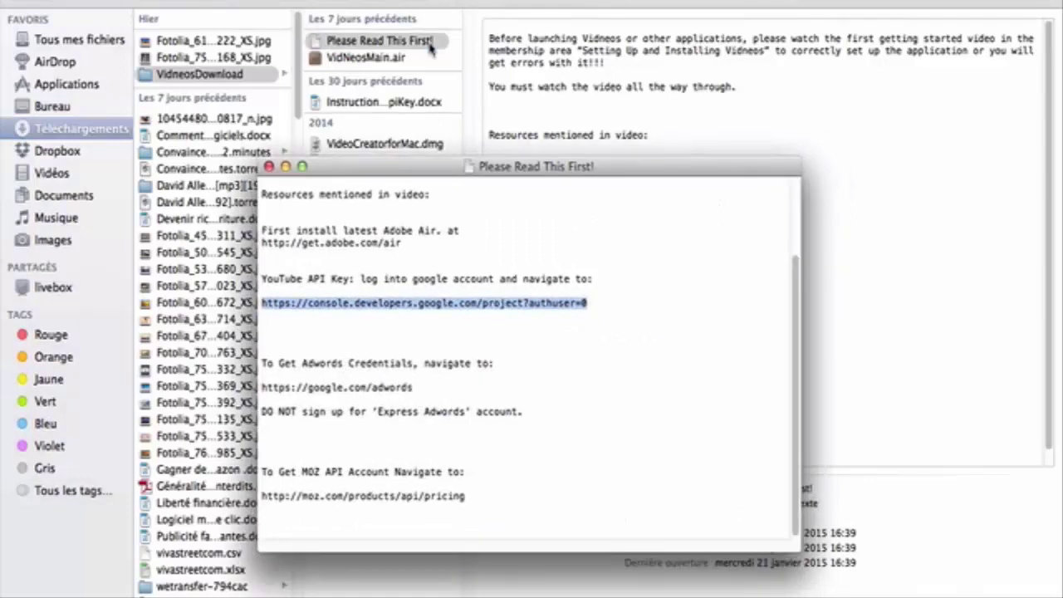
Reposition and enlarge the "Please Read This First!" window so its whole text fits
left_click_drag(593, 111, 451, 19)
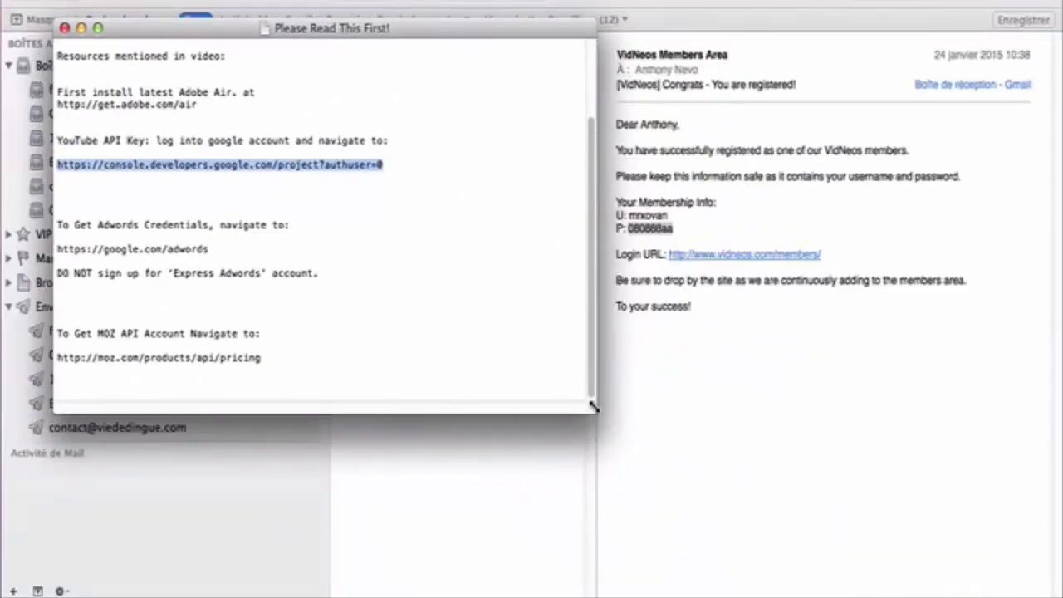
left_click_drag(593, 409, 1038, 570)
left_click_drag(631, 30, 617, 12)
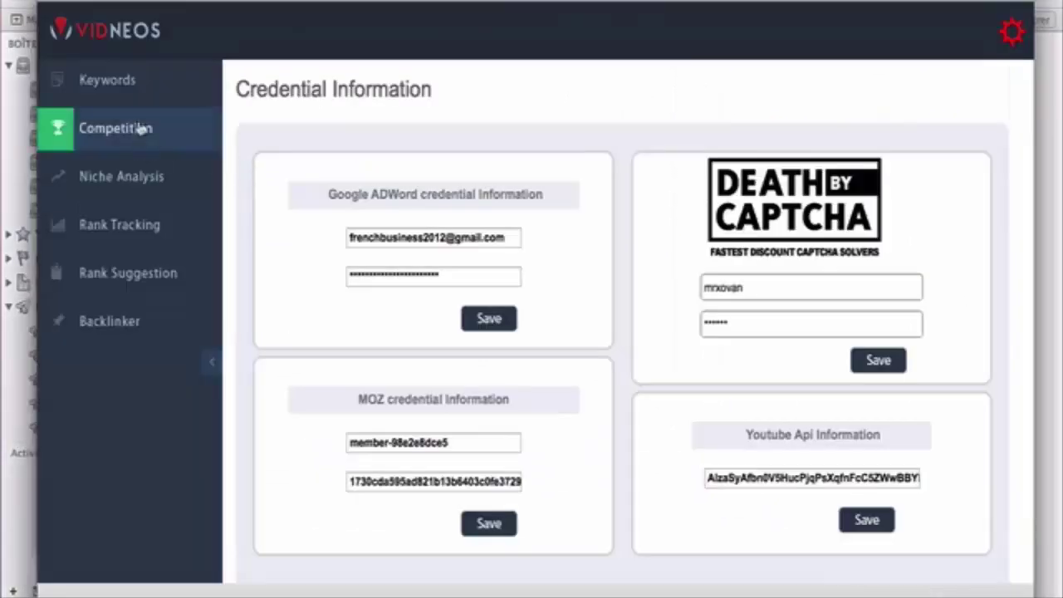
Switch to VidNeos, open its Keywords section and return to the Credential Information settings
left_click(119, 80)
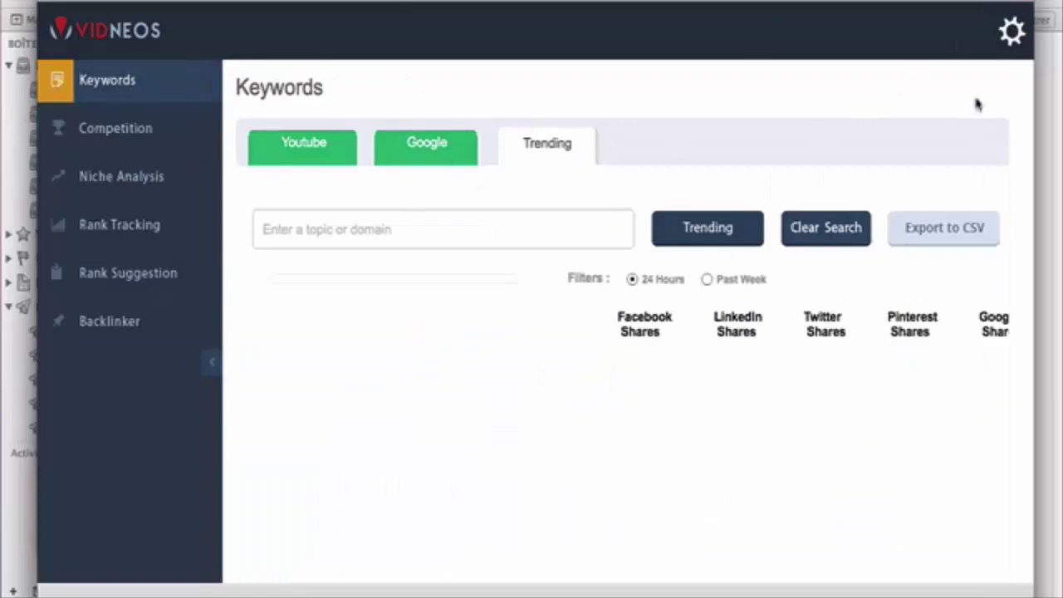
left_click(1009, 32)
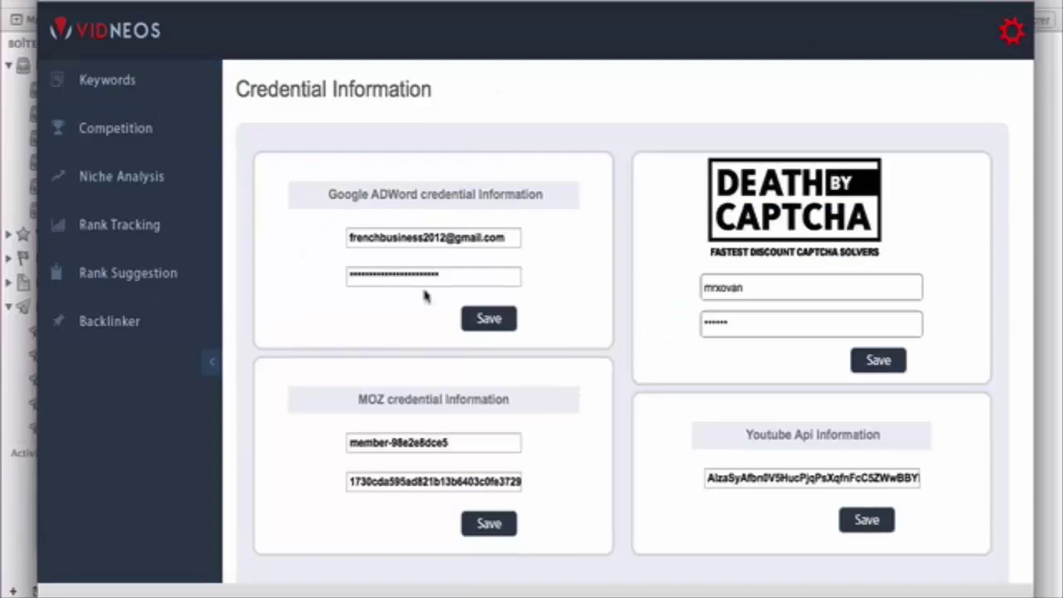
left_click_drag(670, 4, 682, 4)
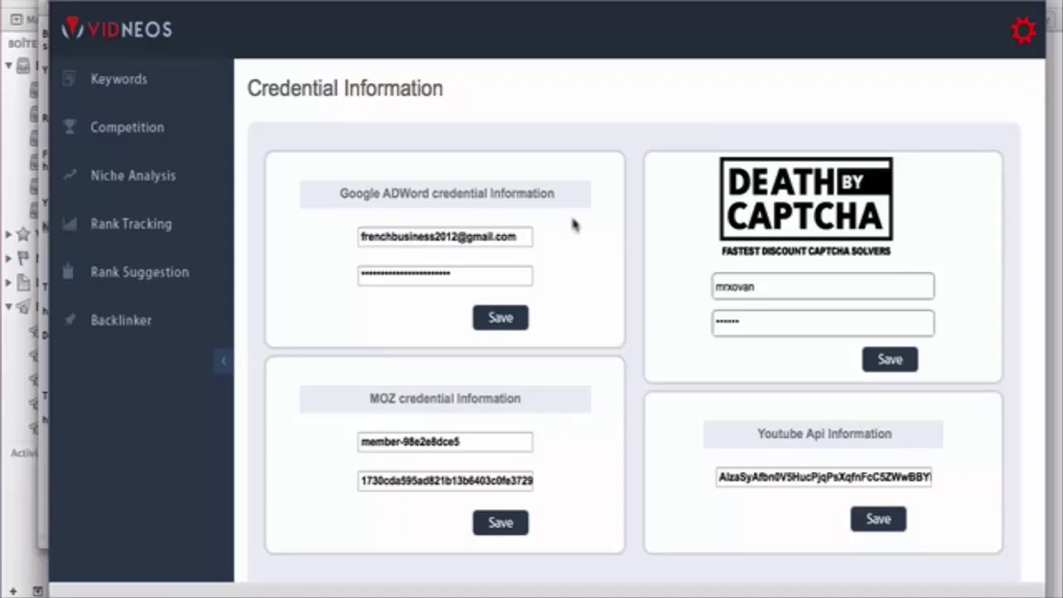
Move the VidNeos window aside to consult the "Please Read This First!" notes, and return to the Credential Information page
left_click_drag(162, 37, 204, 65)
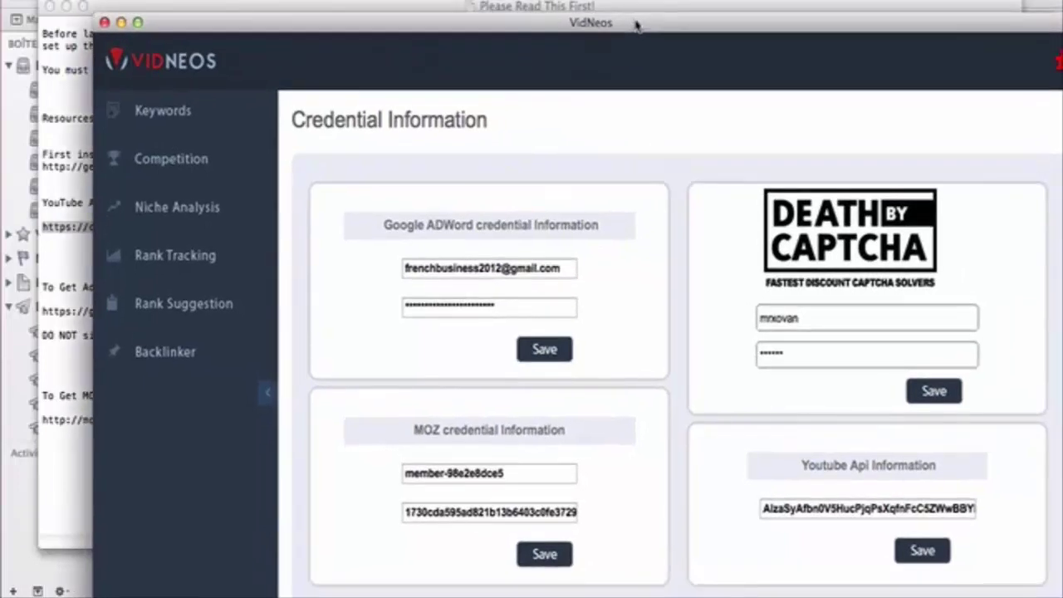
left_click(56, 101)
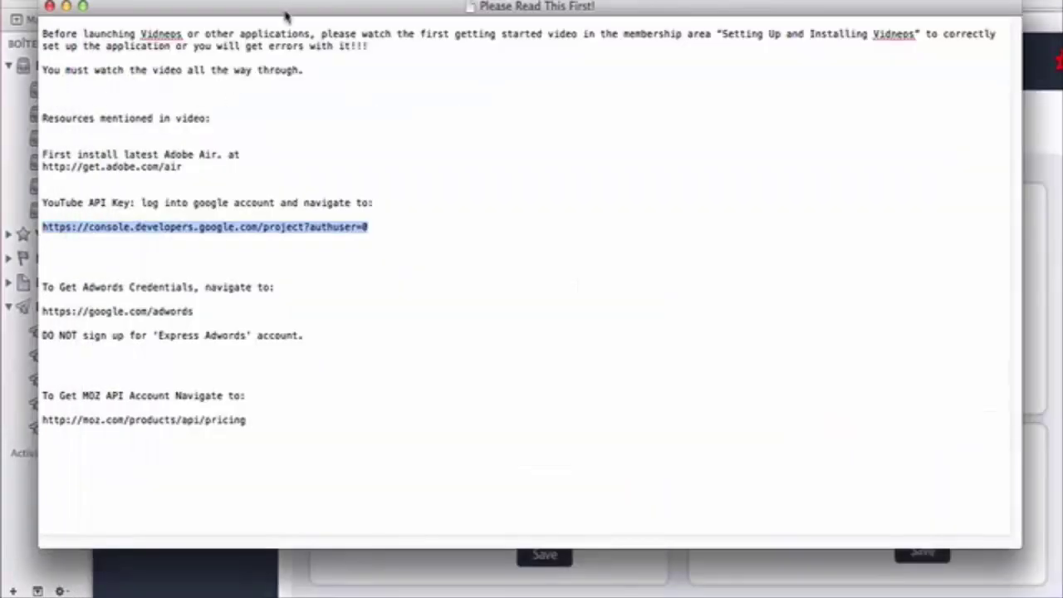
left_click(838, 588)
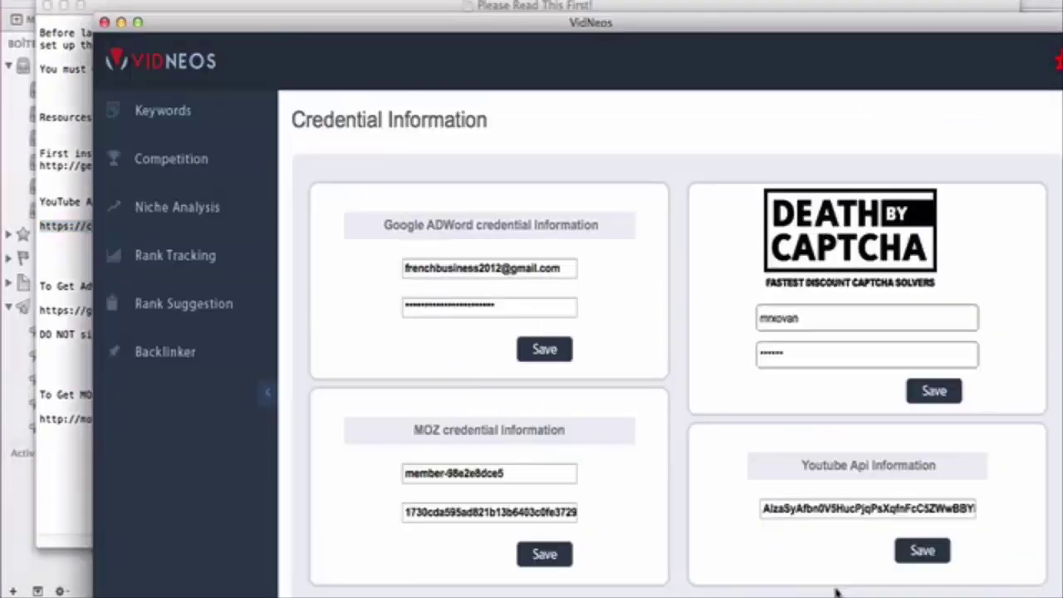
left_click_drag(710, 44, 619, 0)
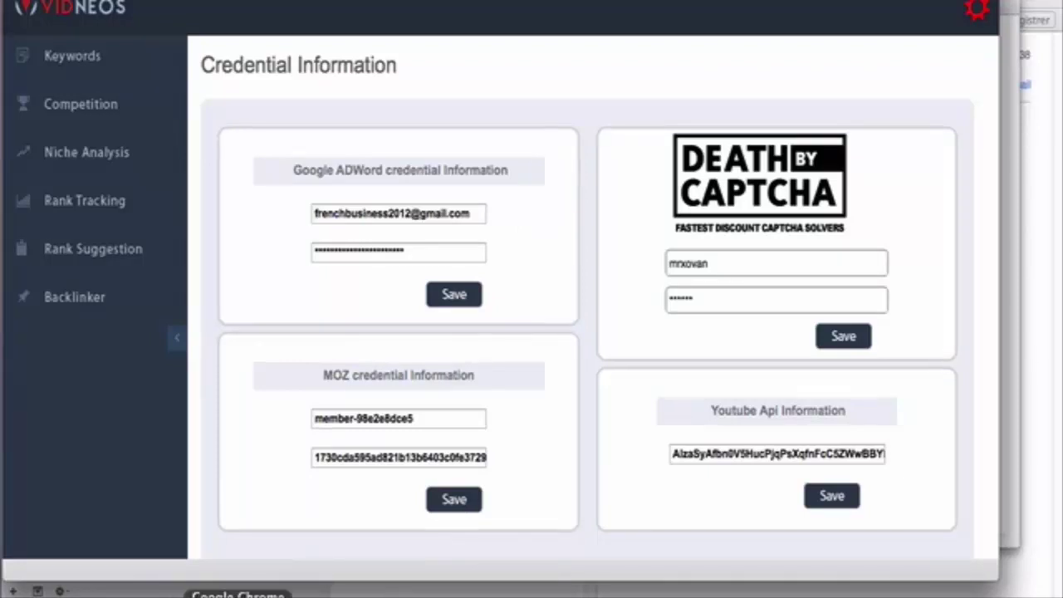
Search Google for "adword" in Chrome, open the Google AdWords page and look through it
left_click(232, 594)
left_click(365, 329)
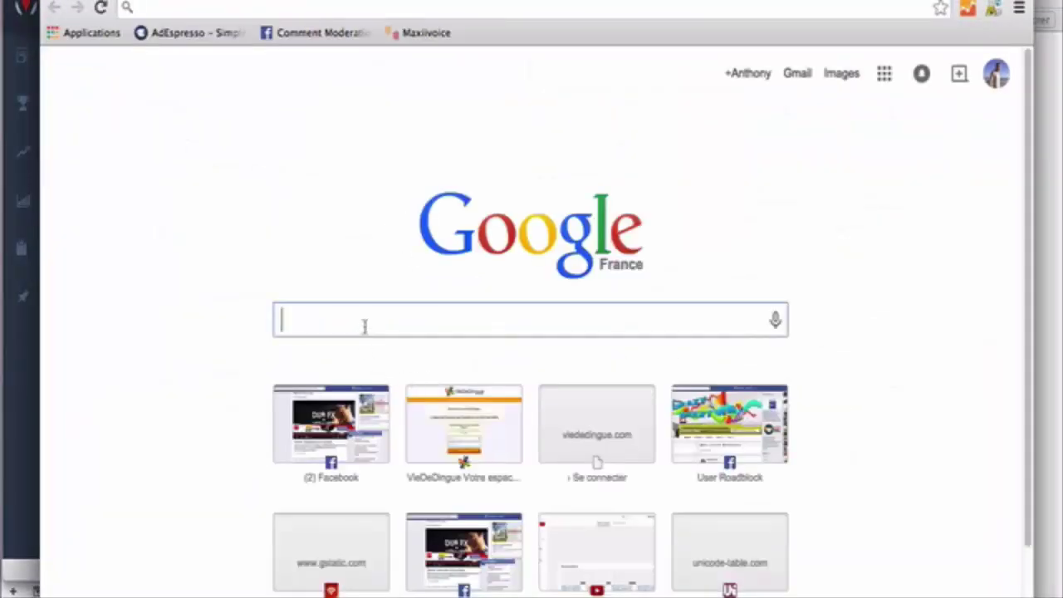
type("adword")
key("Return")
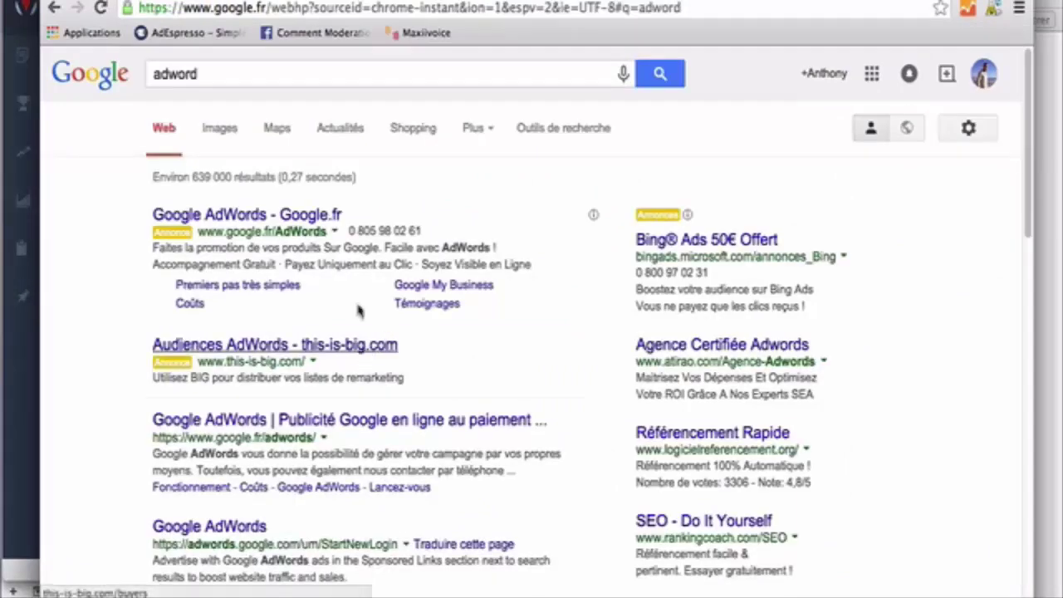
left_click(297, 218)
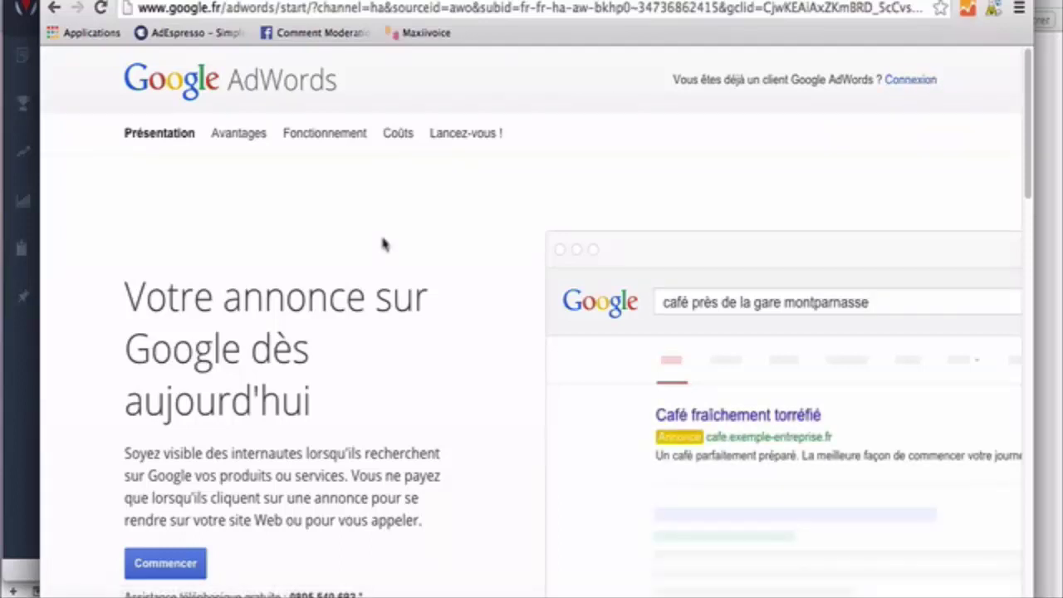
scroll(448, 295, "down", 7)
scroll(452, 297, "up", 6)
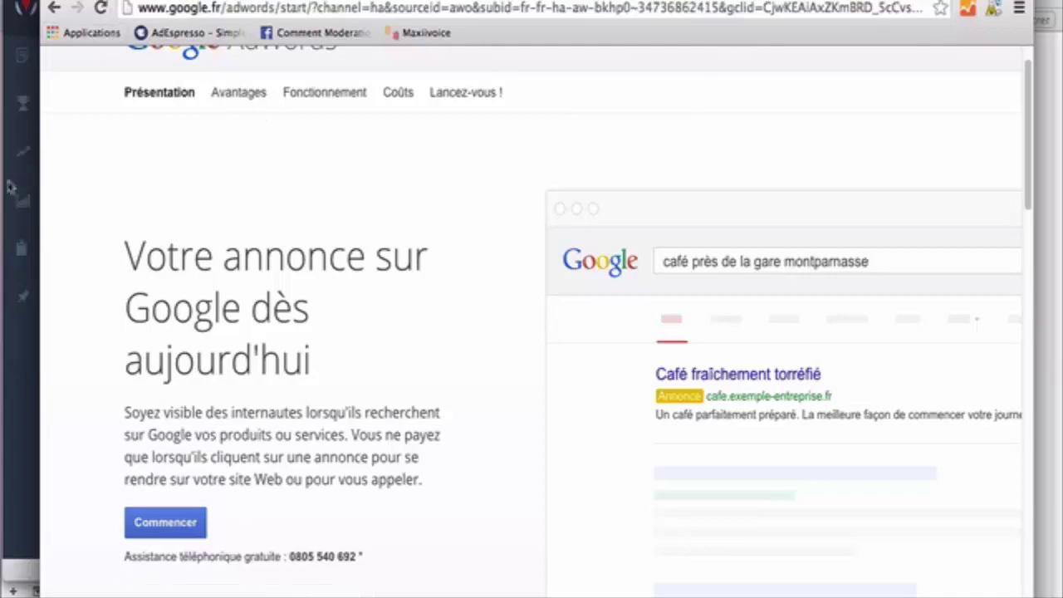
Return to VidNeos and go through the Google AdWords e-mail and password fields and the Death By Captcha username field
left_click(22, 357)
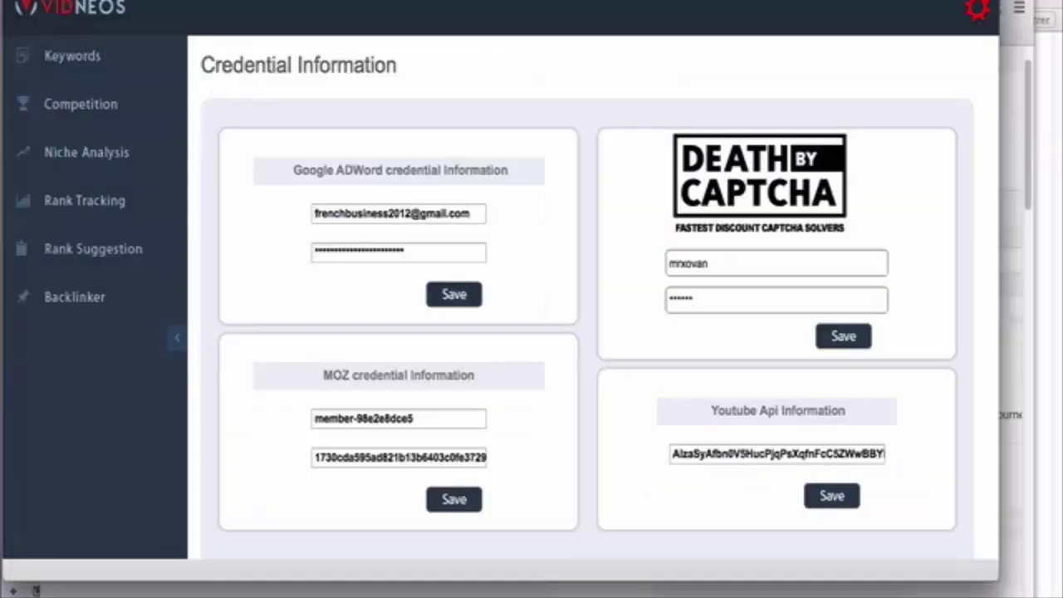
left_click_drag(475, 214, 244, 213)
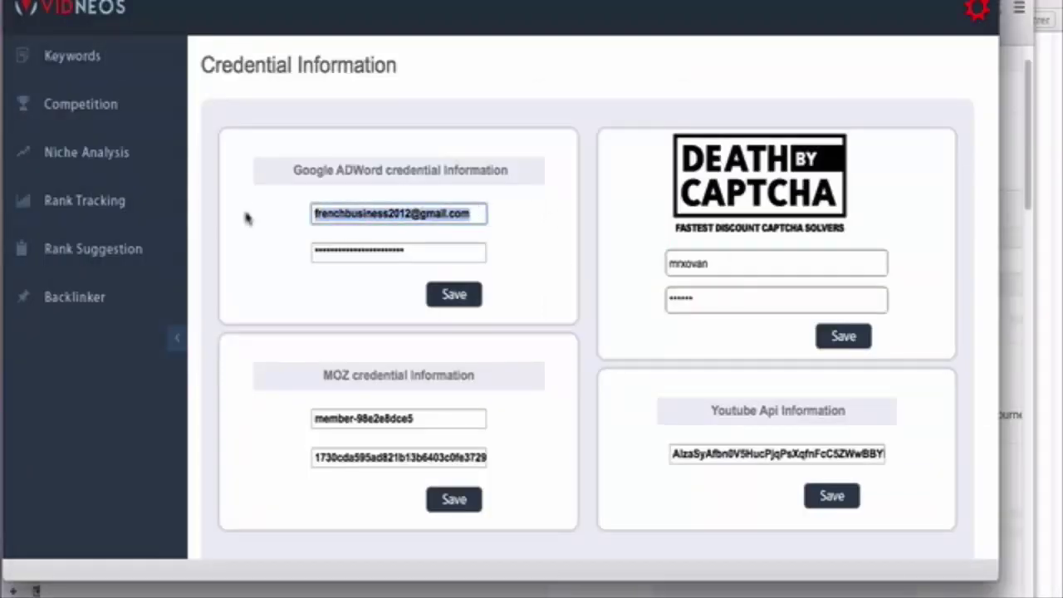
left_click_drag(416, 254, 276, 246)
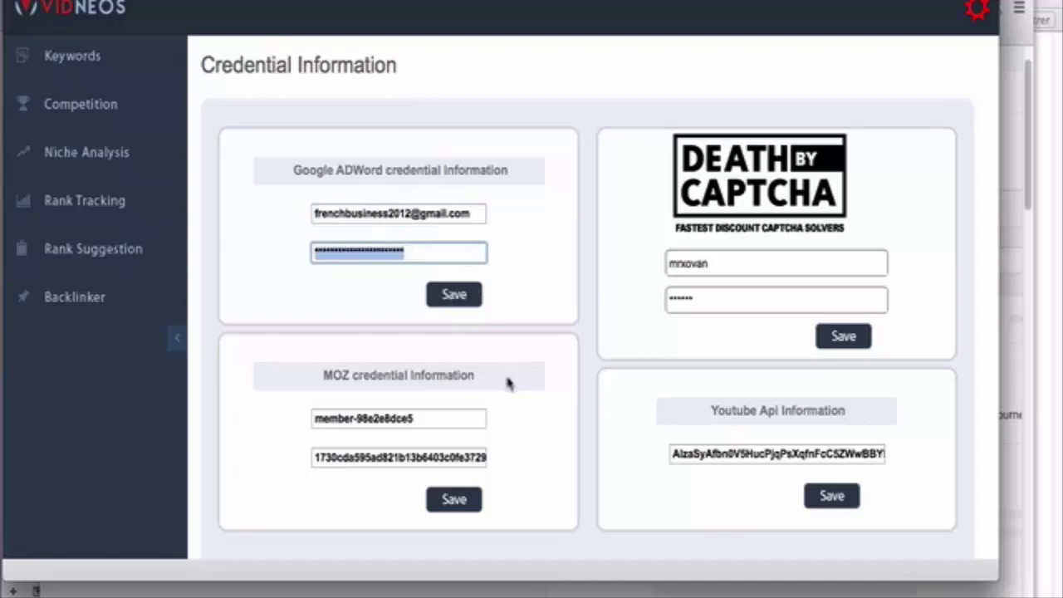
left_click(446, 209)
left_click(455, 249)
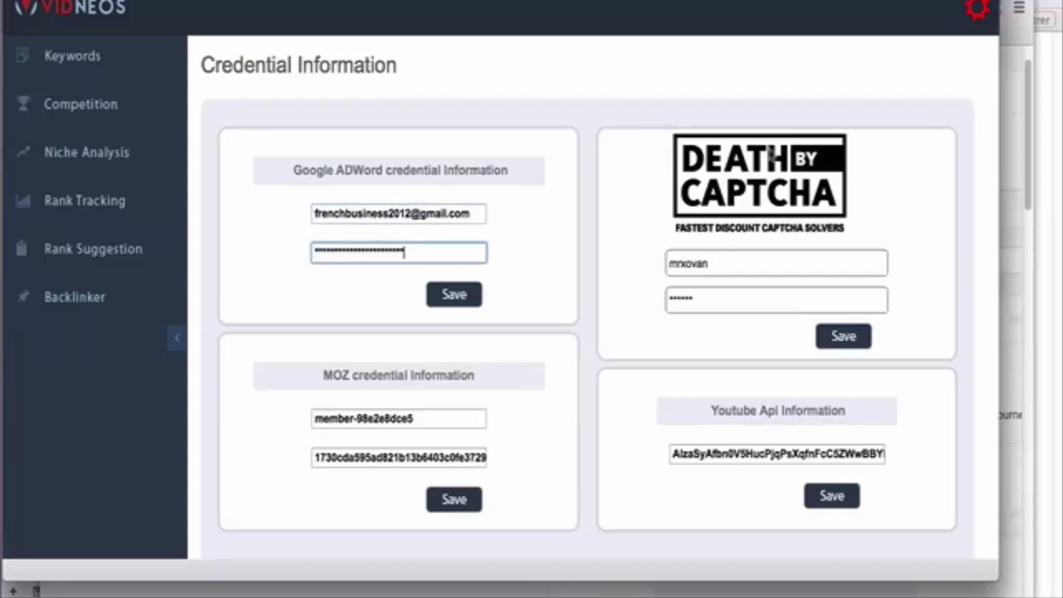
left_click(736, 262)
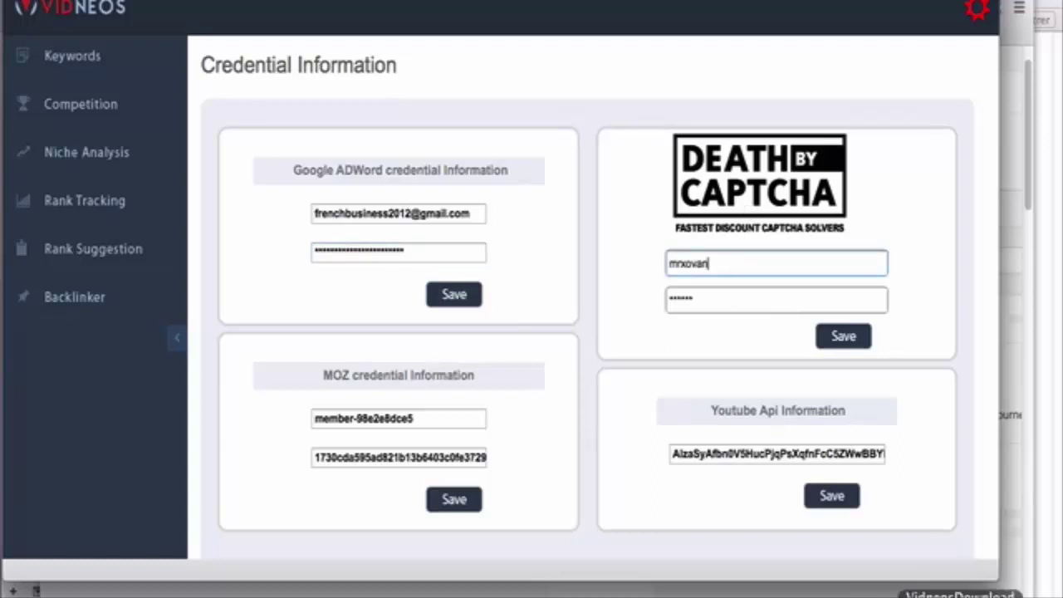
Check the resource links in the "Please Read This First!" notes and return to the Death By Captcha credentials in VidNeos
left_click(850, 595)
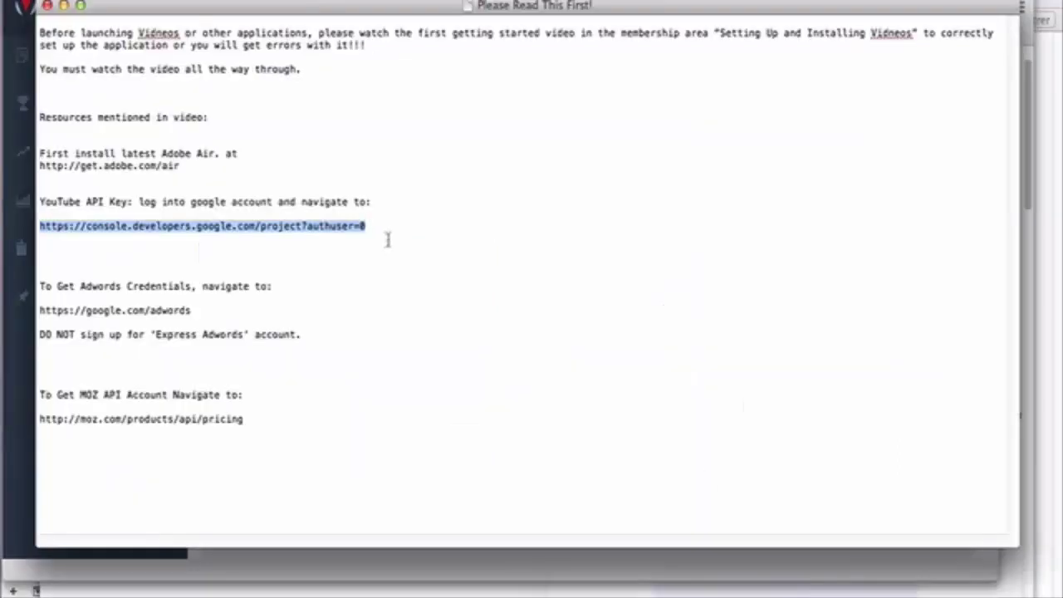
left_click(381, 275)
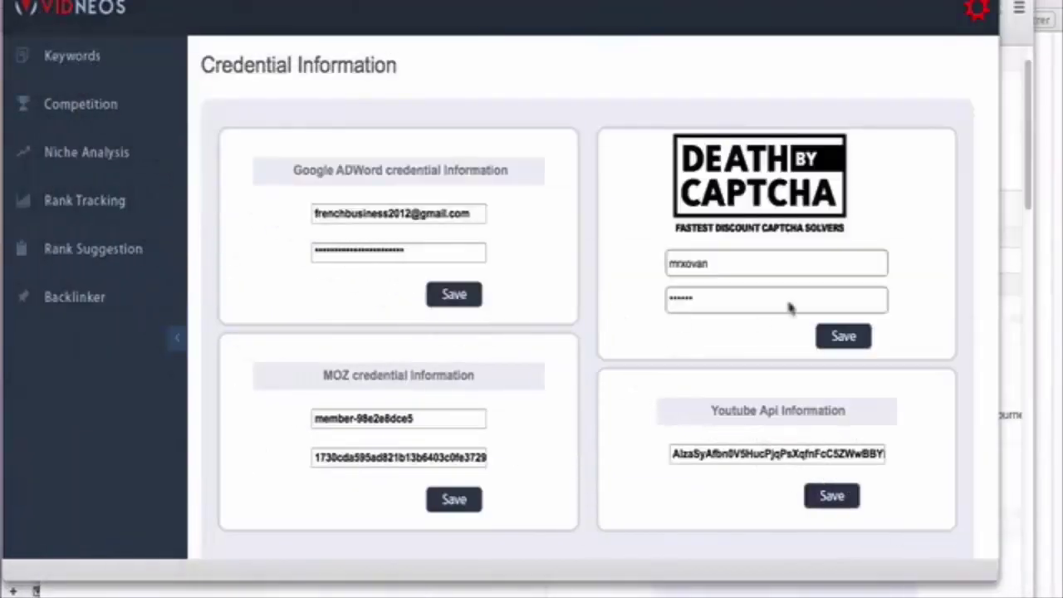
left_click(801, 212)
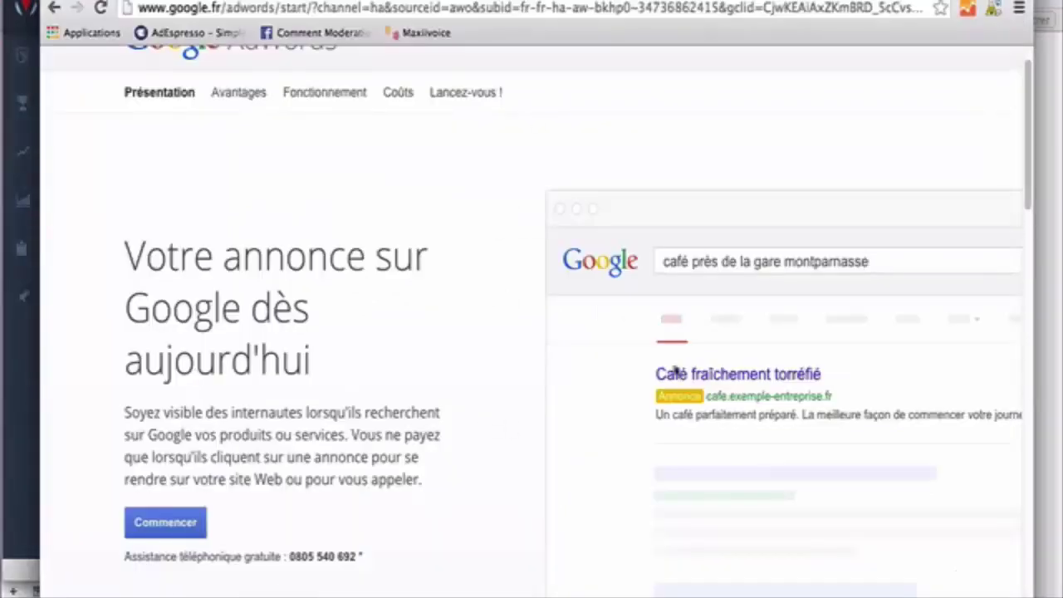
Search Google for "death by captcha" in Chrome and open the Death By Captcha website
left_click(54, 7)
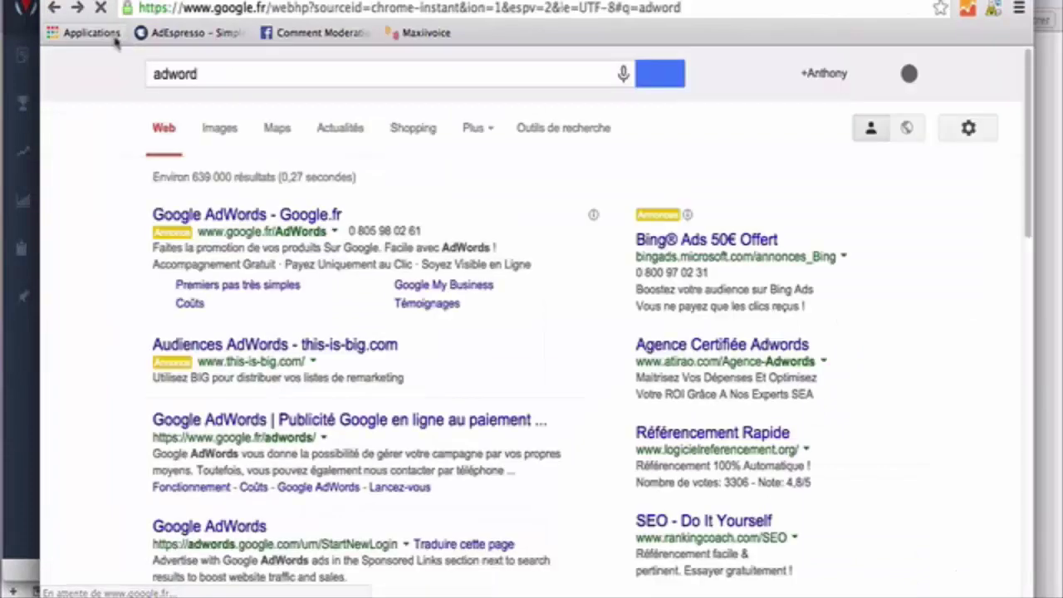
left_click(230, 65)
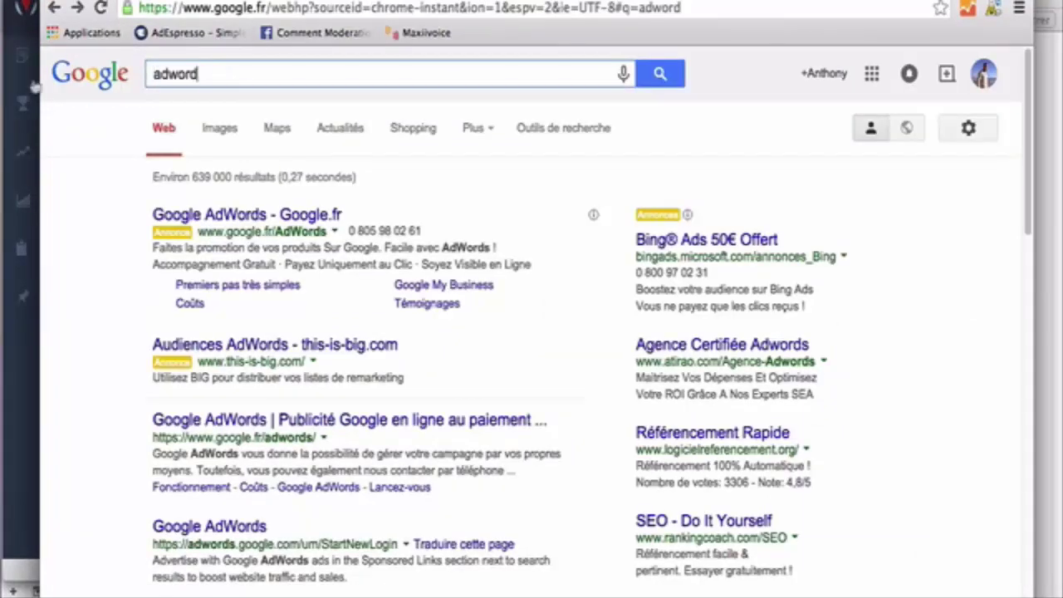
key("super+a")
type("death by ")
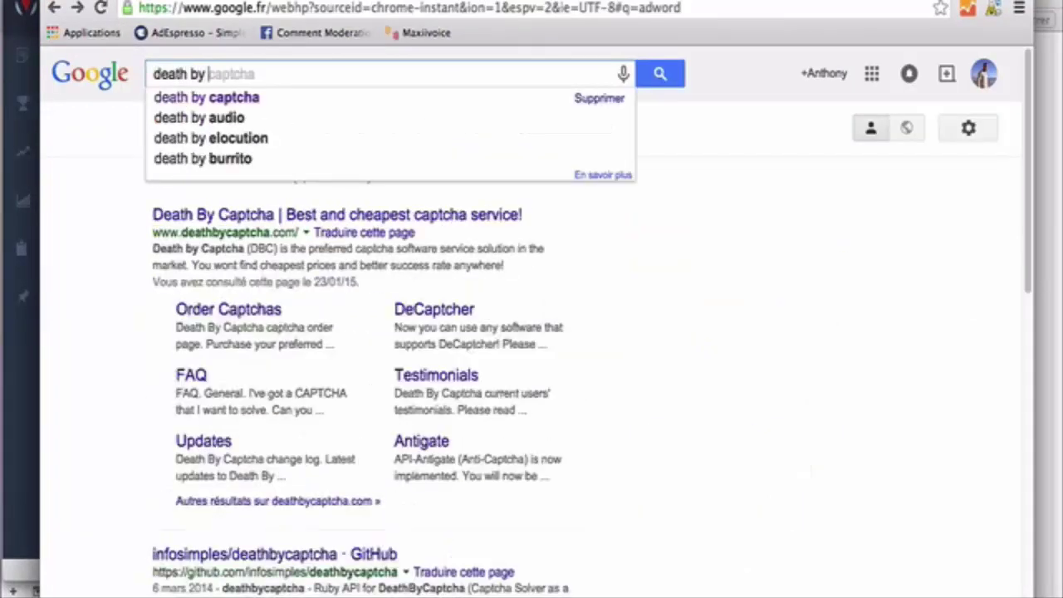
type("captcha")
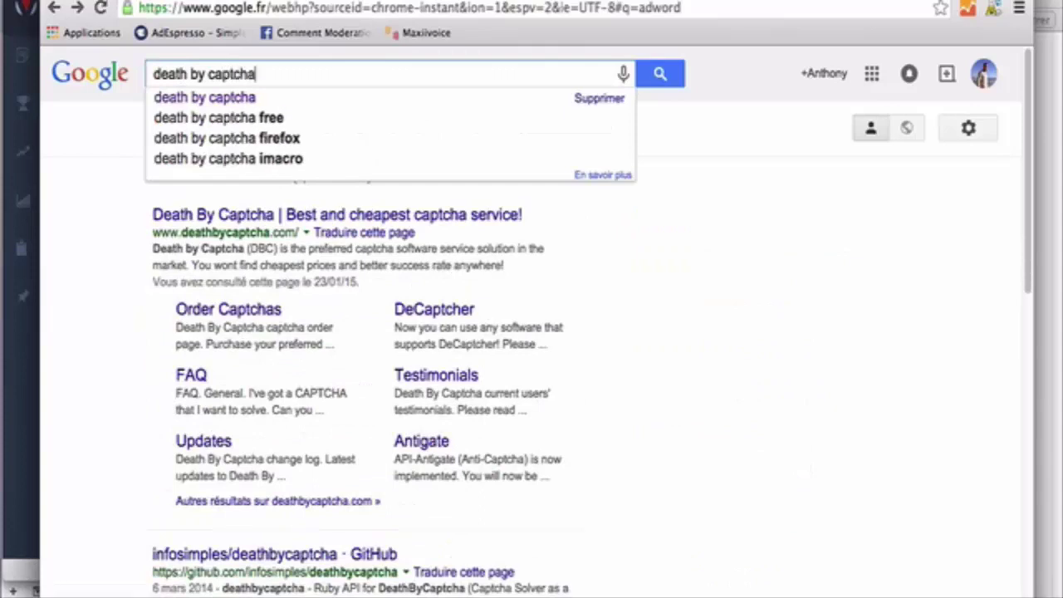
key("Return")
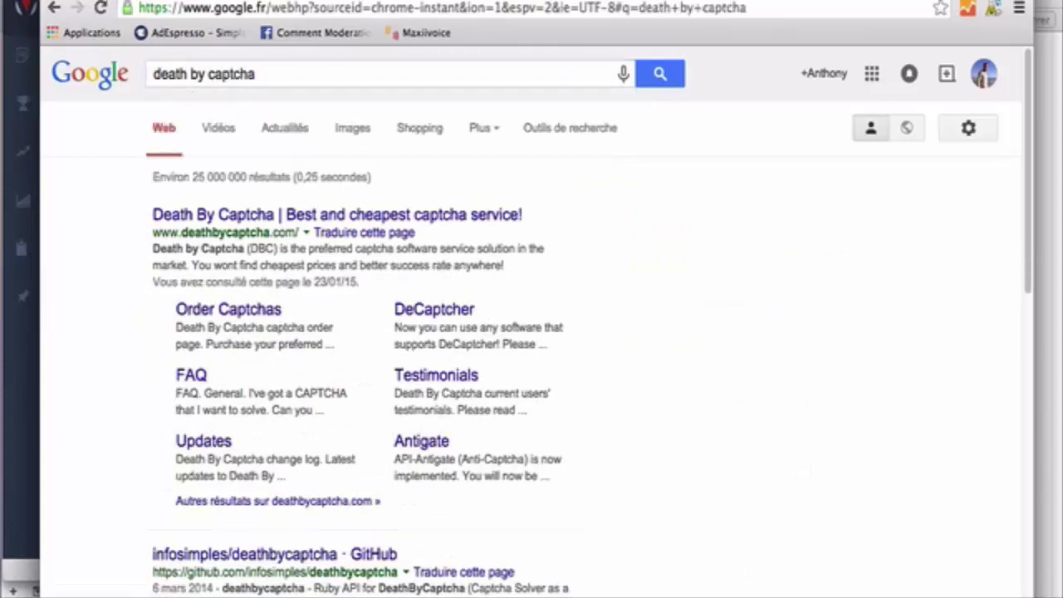
left_click(505, 218)
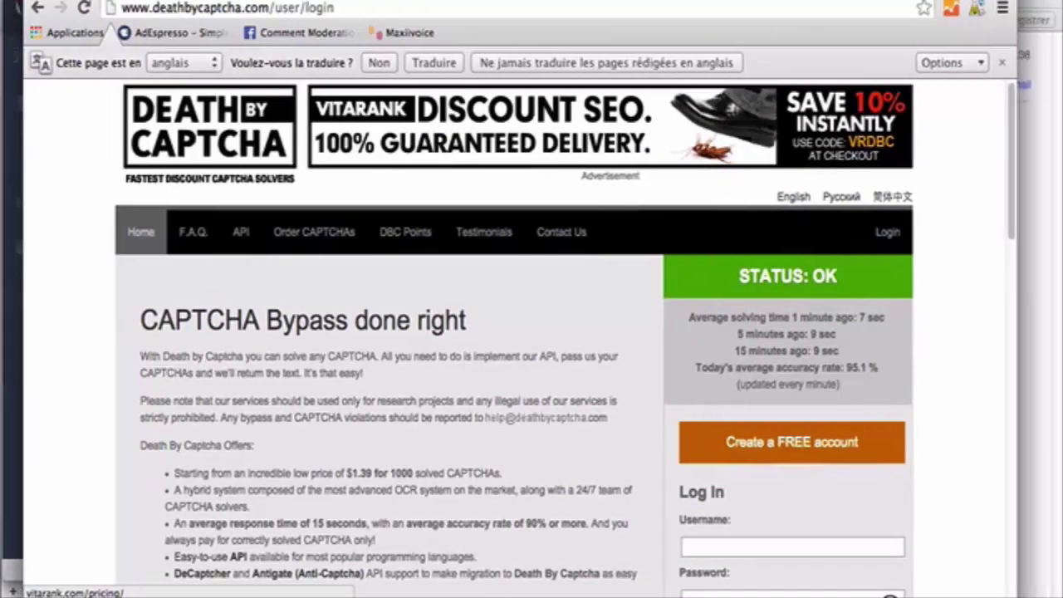
Open the Death By Captcha free account registration form and go through its username, password, e-mail and confirmation fields
scroll(930, 255, "down", 2)
scroll(943, 256, "down", 3)
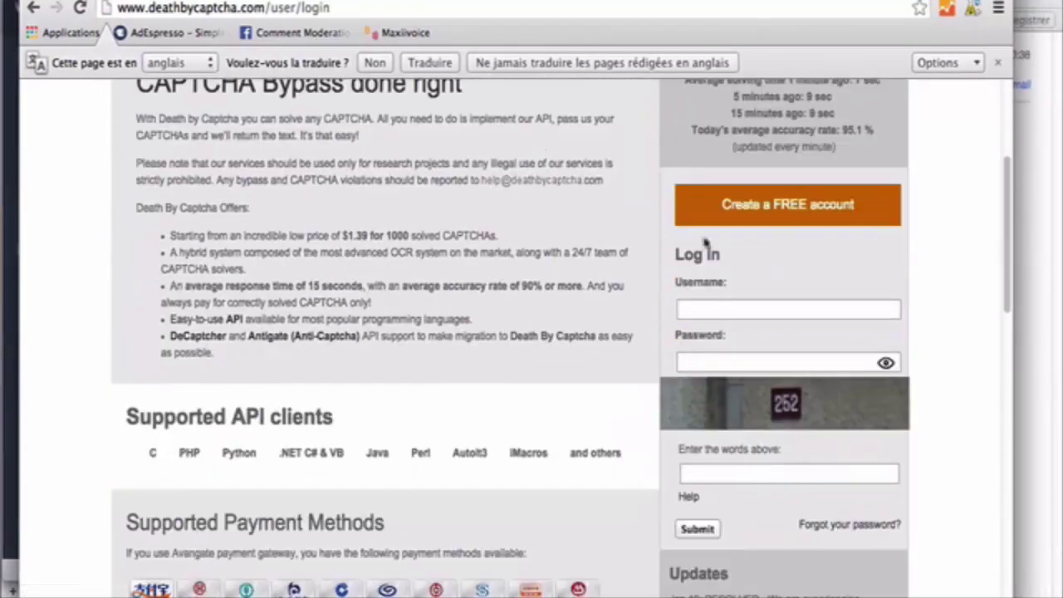
left_click(809, 212)
scroll(695, 255, "down", 2)
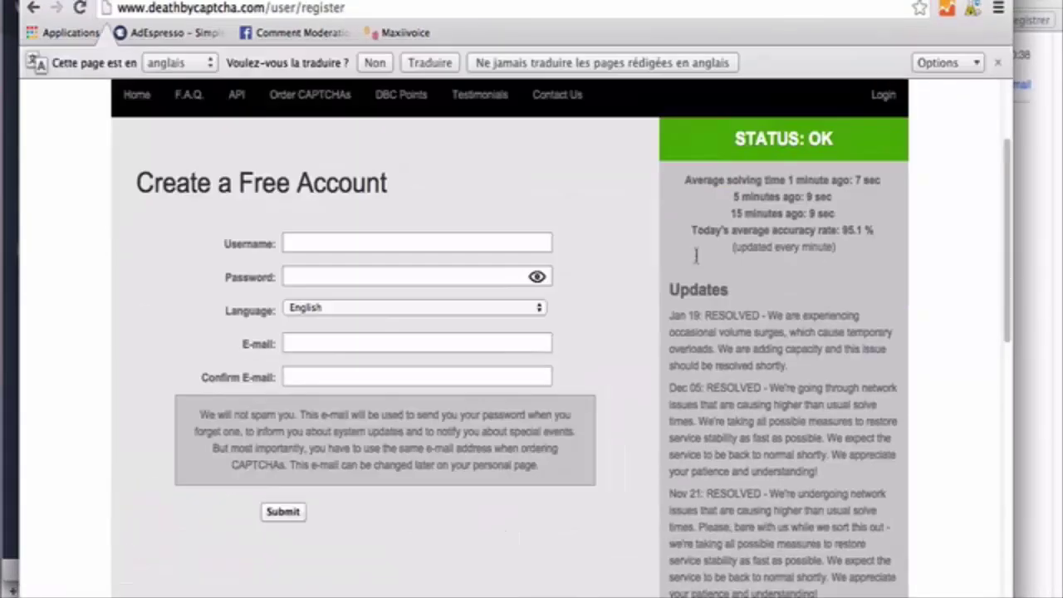
left_click(334, 239)
left_click(331, 276)
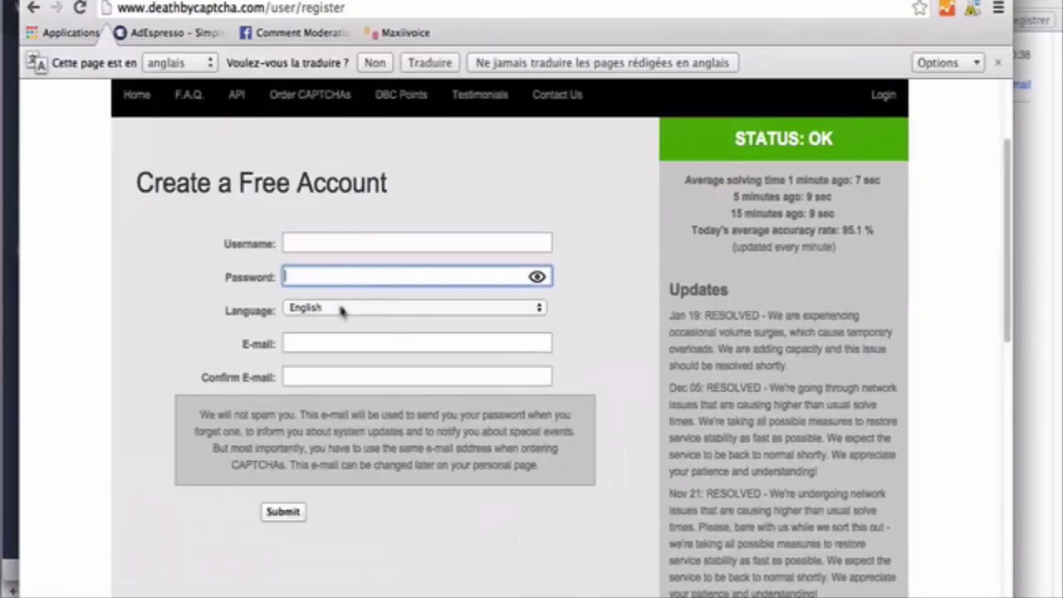
left_click(347, 344)
left_click(347, 373)
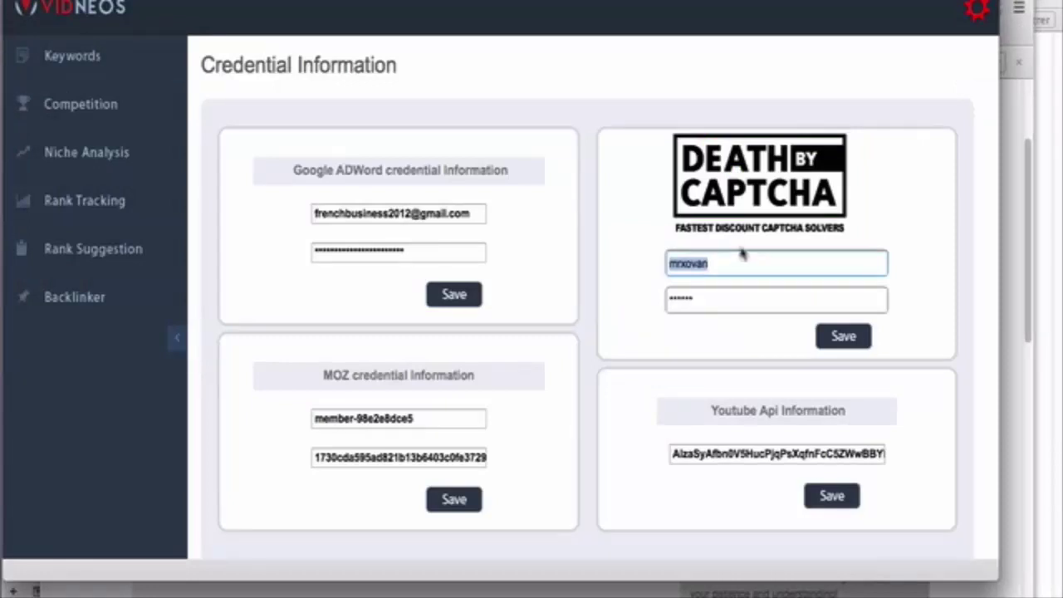
Go through the Death By Captcha username and password fields in VidNeos and move on to the MOZ credential fields
left_click(738, 261)
left_click_drag(731, 264, 572, 266)
left_click_drag(712, 299, 605, 289)
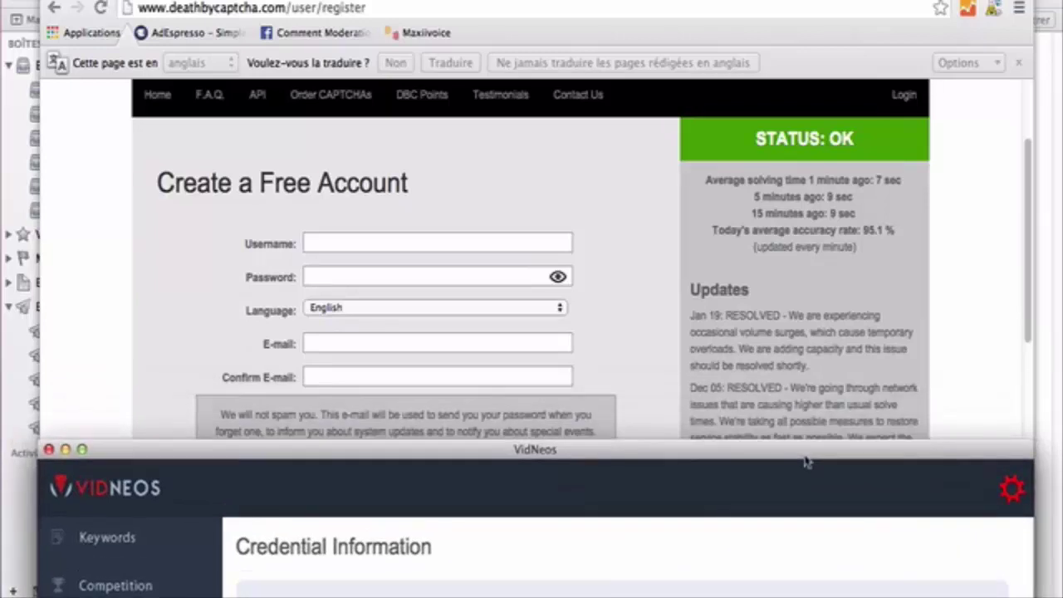
left_click_drag(805, 461, 790, 378)
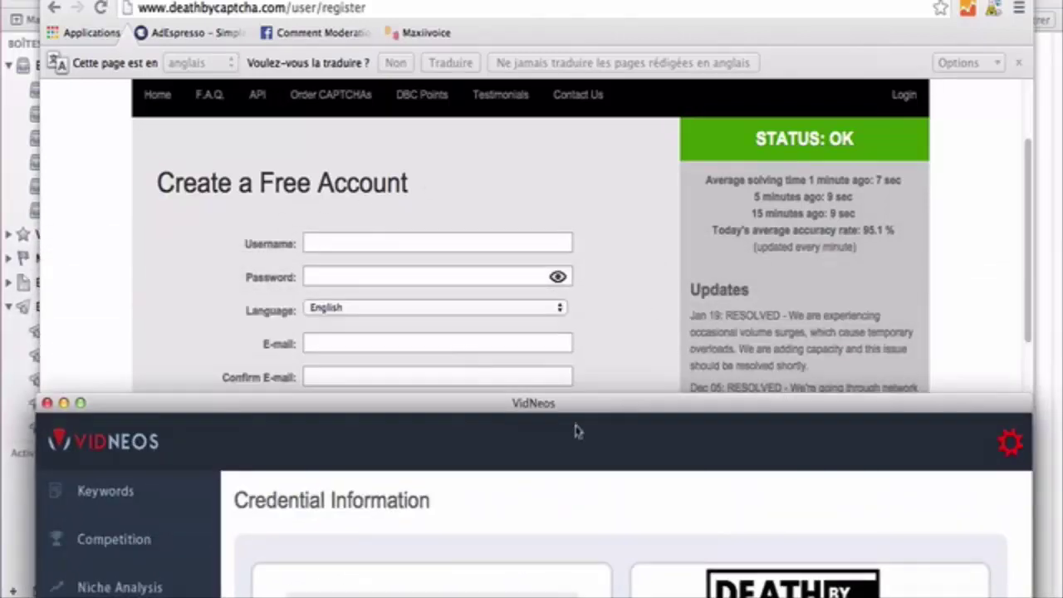
left_click_drag(582, 407, 548, 3)
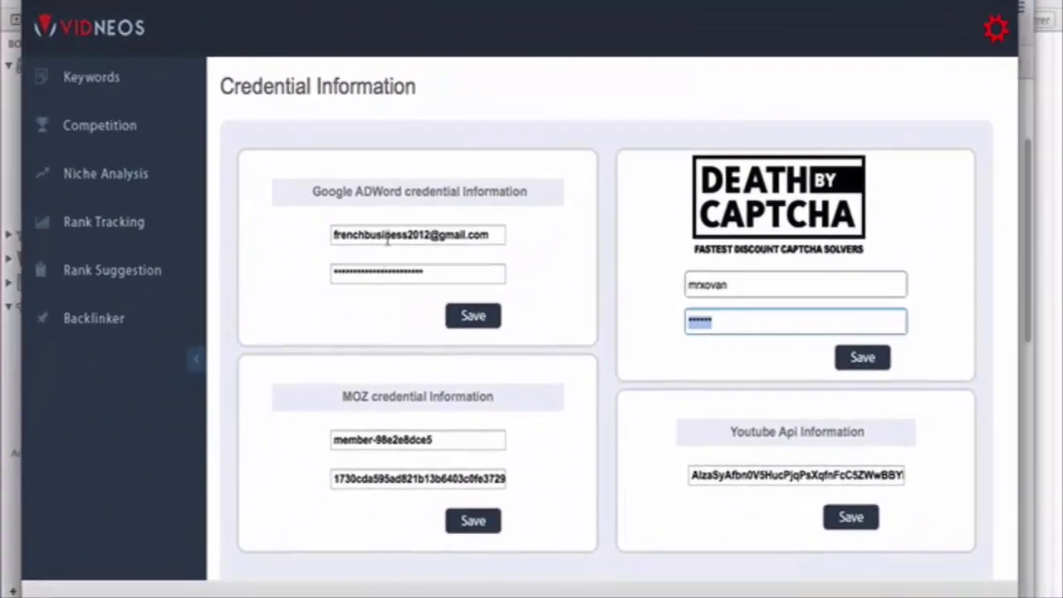
left_click(750, 285)
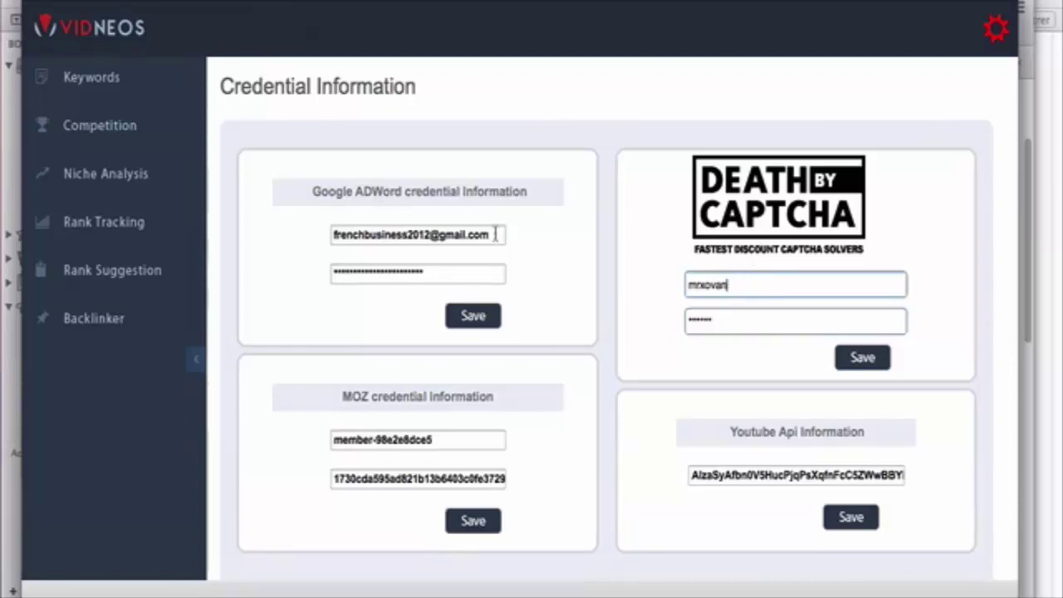
left_click(746, 315)
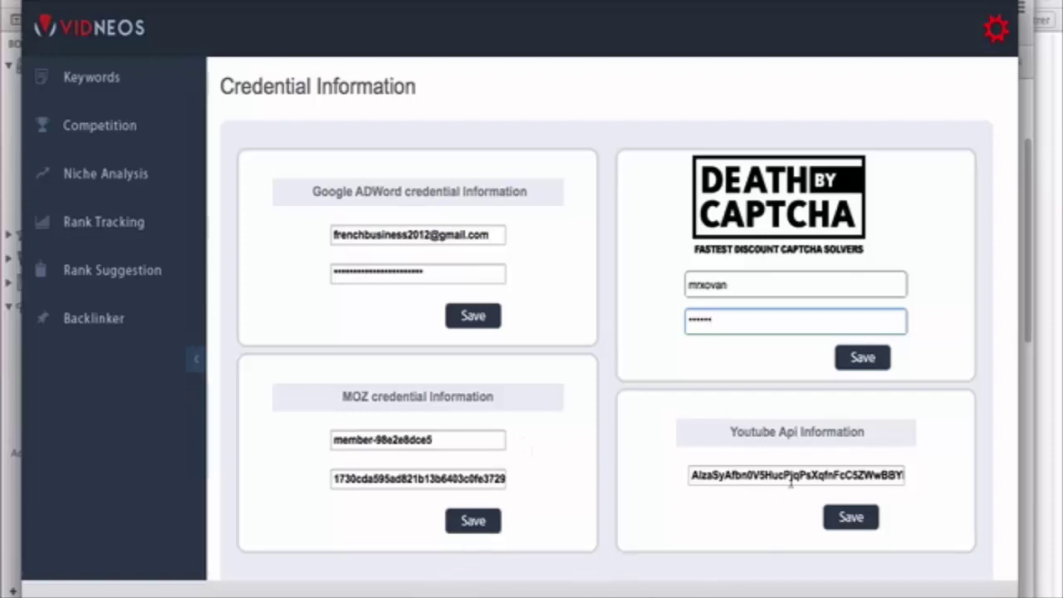
left_click(457, 440)
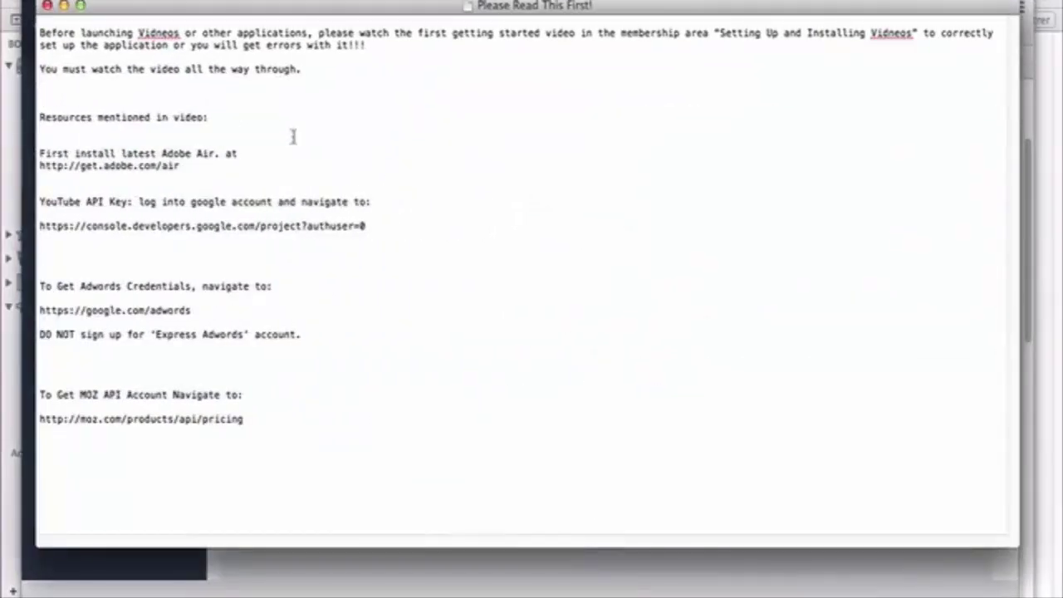
Copy the MOZ API link from the "Please Read This First!" notes and open moz.com/products/api/pricing in Chrome
left_click_drag(269, 8, 281, 69)
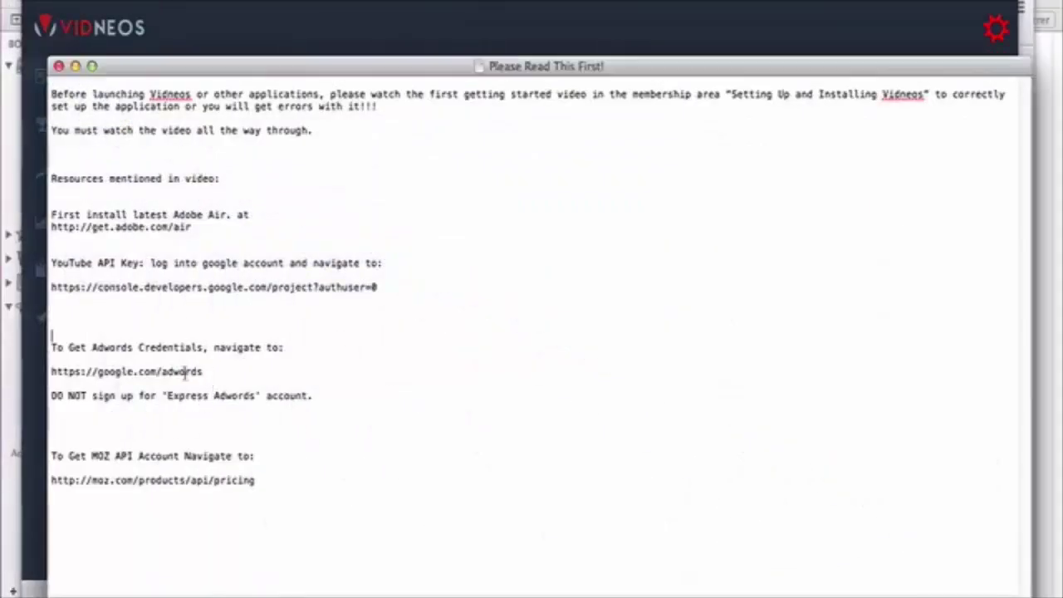
left_click_drag(273, 479, 53, 473)
key("super+c")
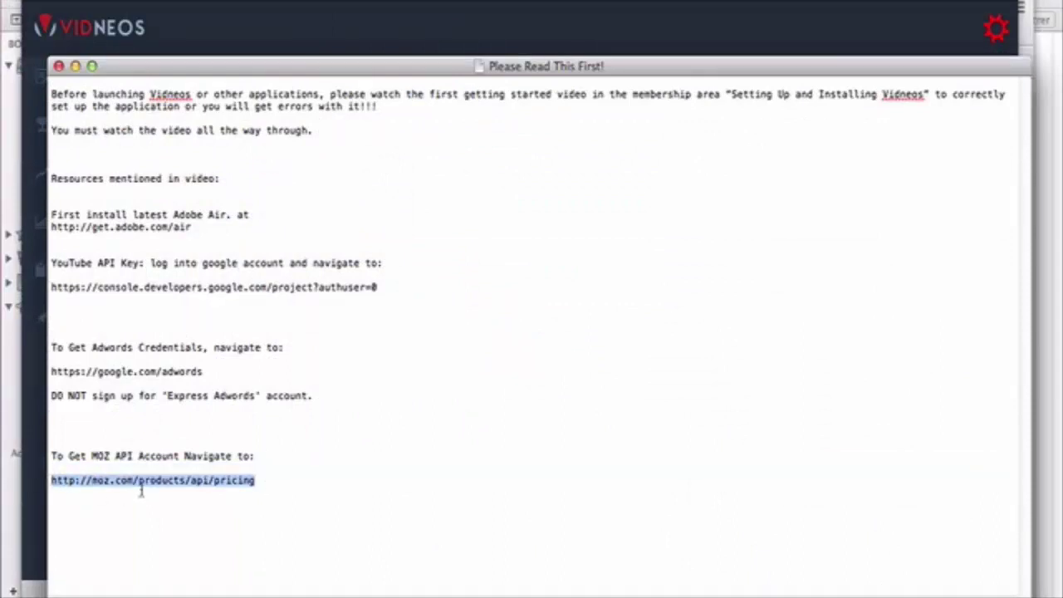
key("super+Tab")
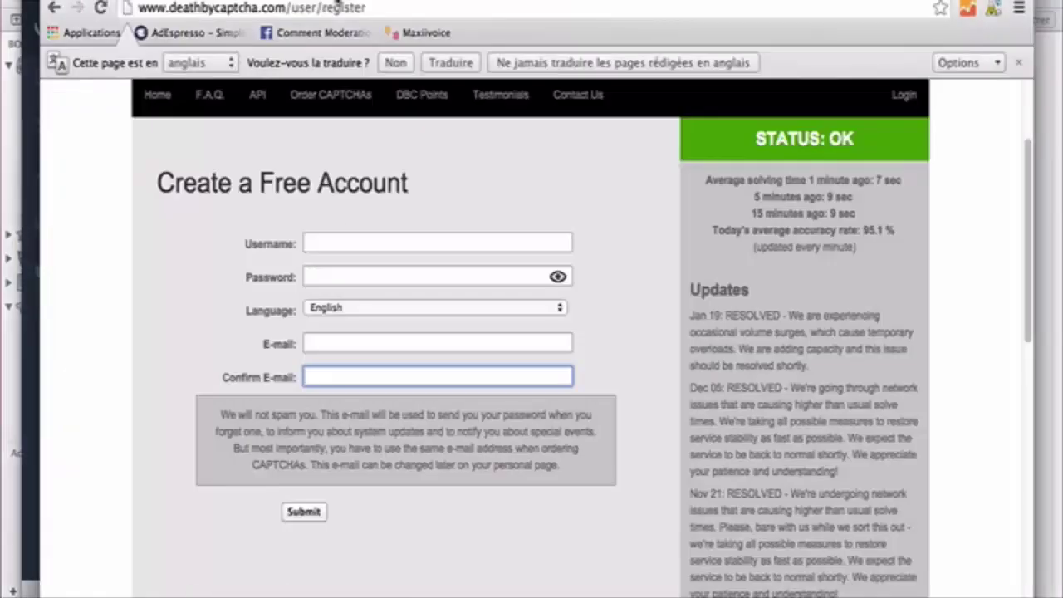
left_click(344, 8)
key("super+v")
key("Return")
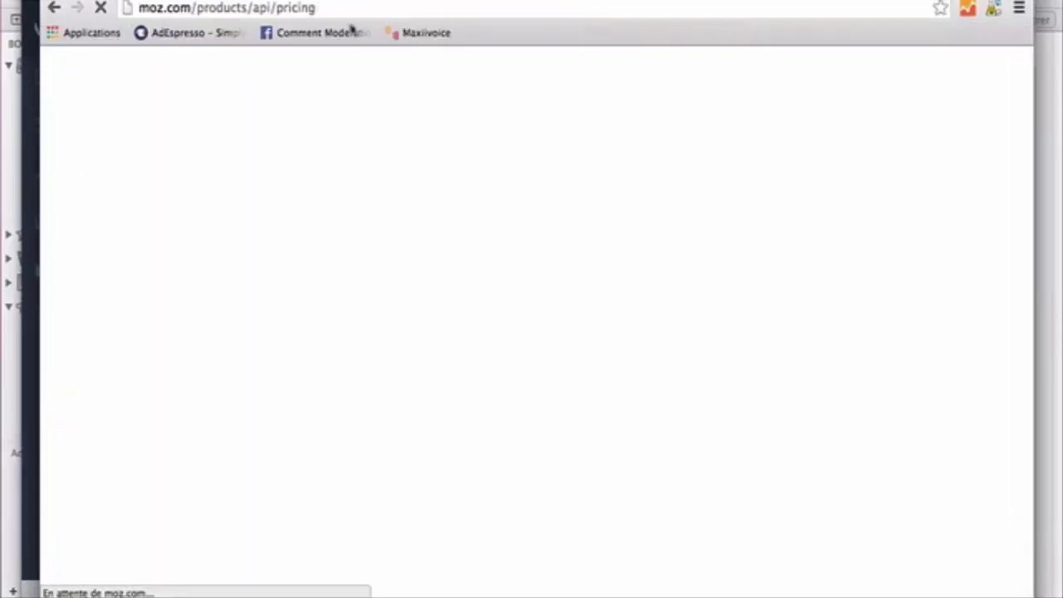
Look through the Mozscape API pricing page and compare the Free, Low, Mid and Max Volume plans
scroll(427, 190, "down", 6)
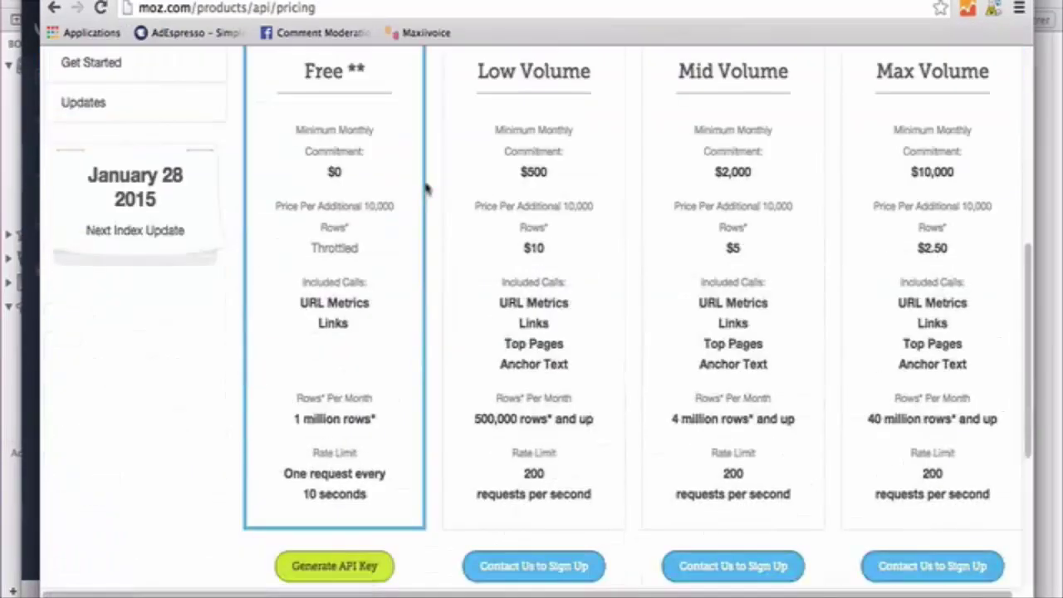
scroll(427, 195, "up", 6)
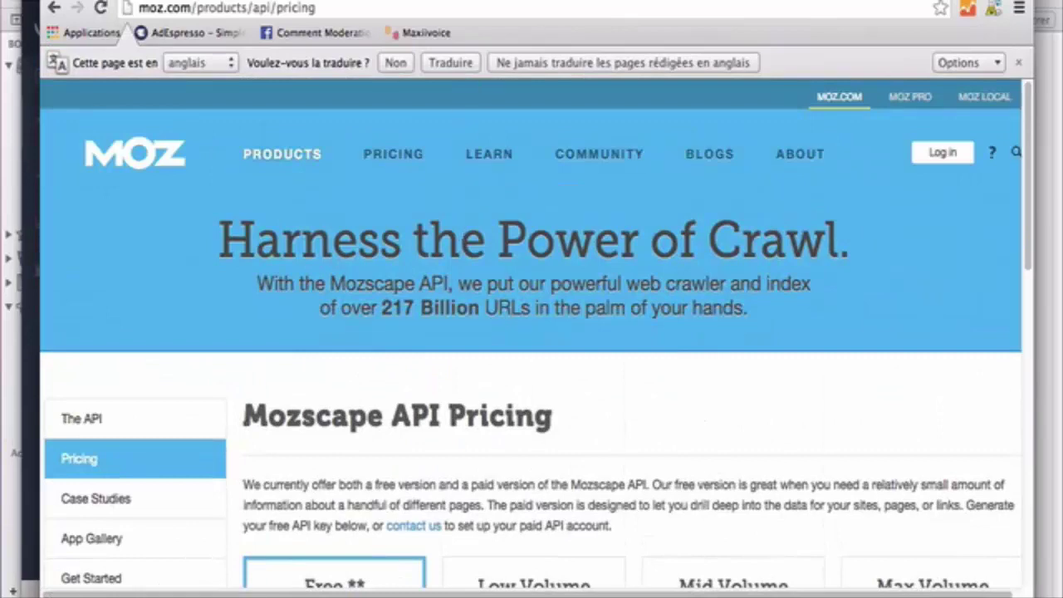
scroll(600, 356, "down", 5)
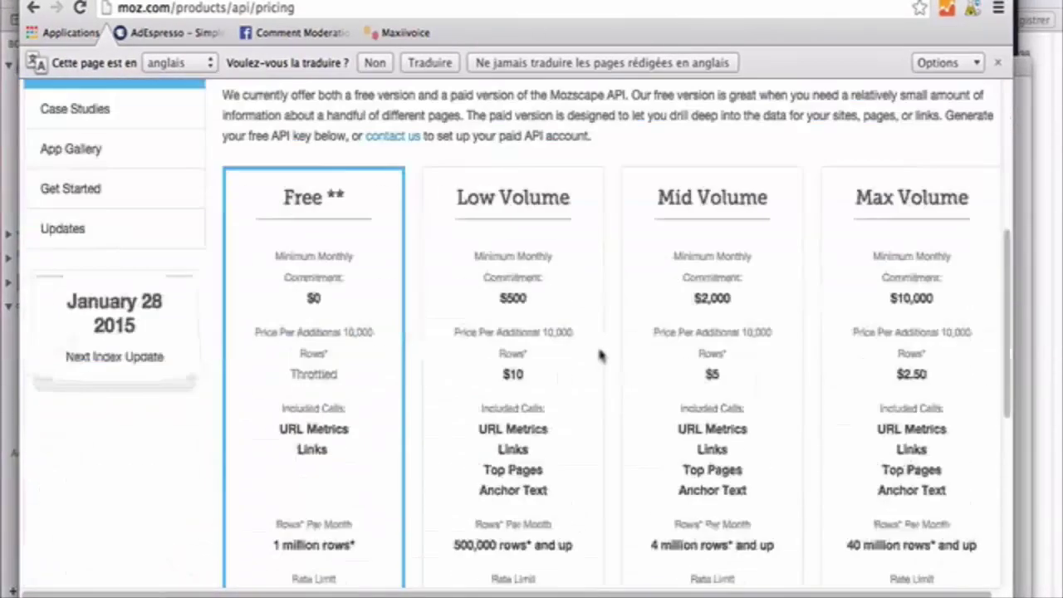
scroll(600, 355, "down", 4)
scroll(292, 363, "up", 4)
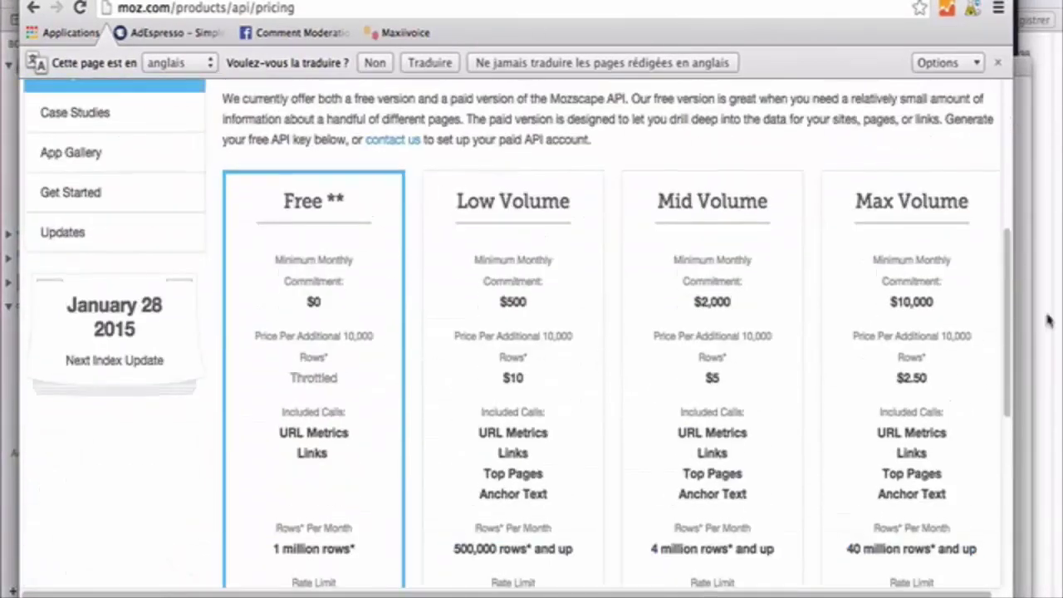
scroll(253, 244, "down", 1)
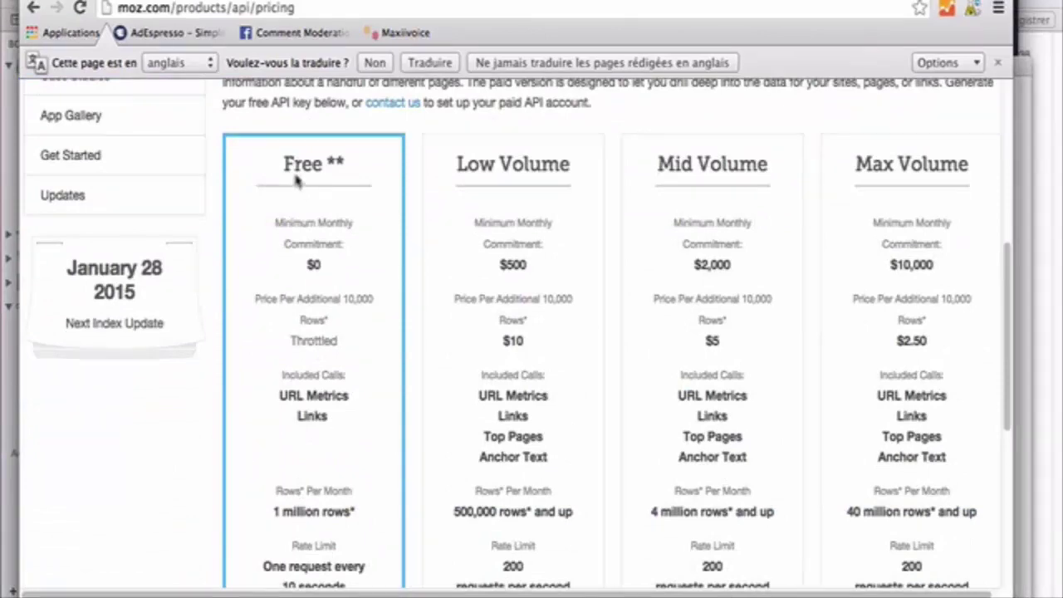
Highlight the Free plan's heading and open the API key generation page for that plan
left_click_drag(284, 159, 340, 163)
scroll(322, 249, "down", 3)
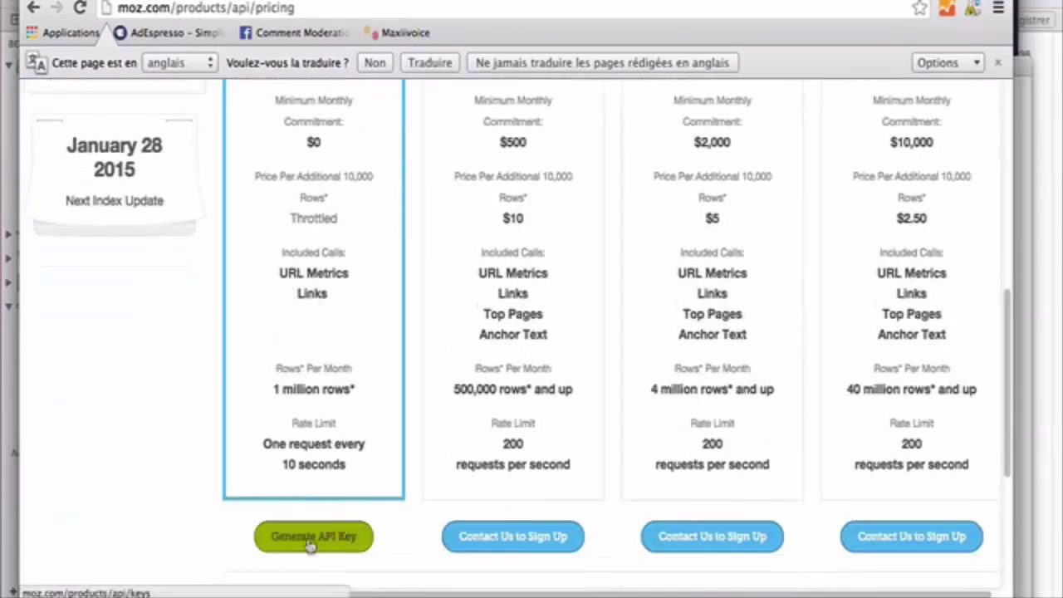
scroll(321, 488, "up", 3)
scroll(319, 488, "down", 2)
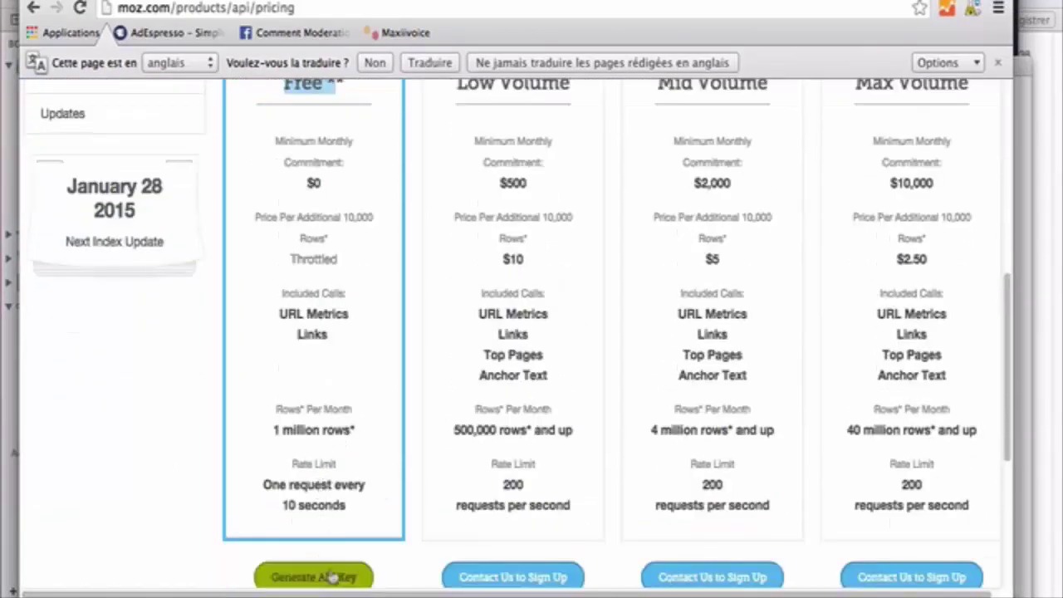
scroll(332, 576, "down", 1)
left_click(339, 556)
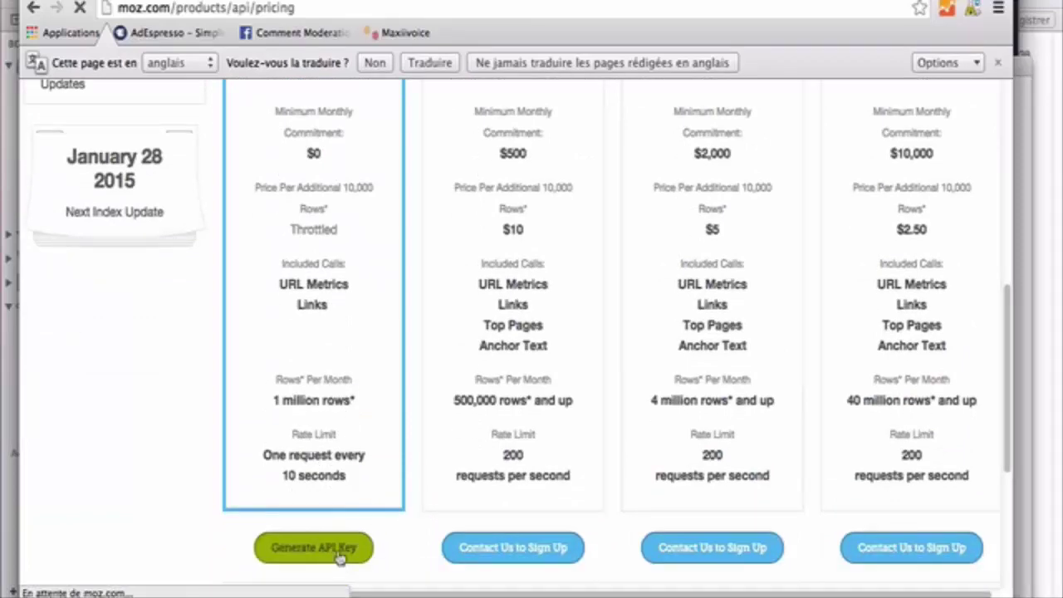
Read the "Get Started Using the Mozscape API" instructions and the requirements for generating API credentials
scroll(487, 484, "down", 4)
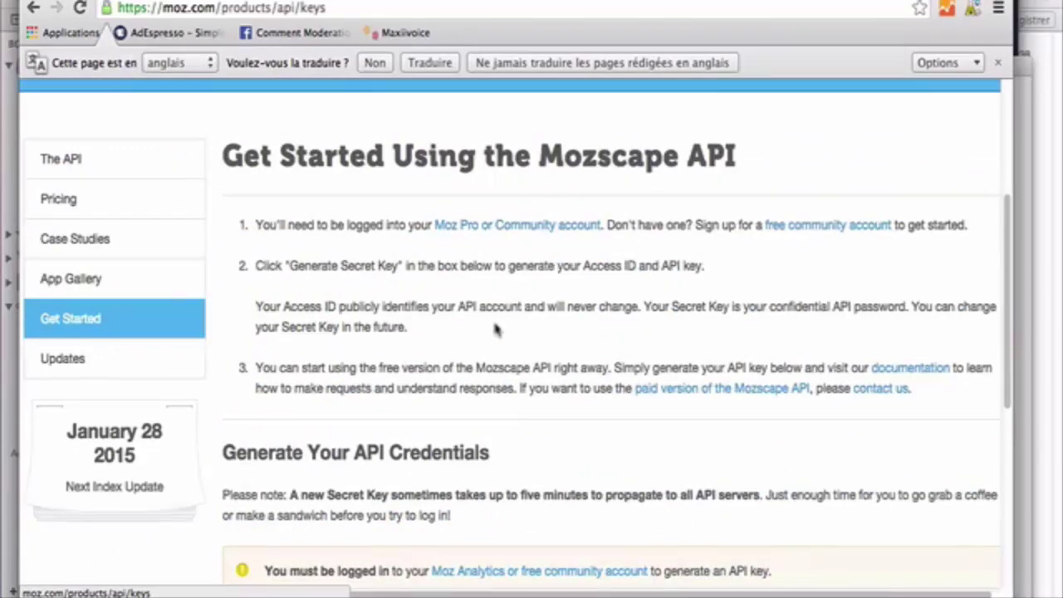
scroll(495, 330, "down", 5)
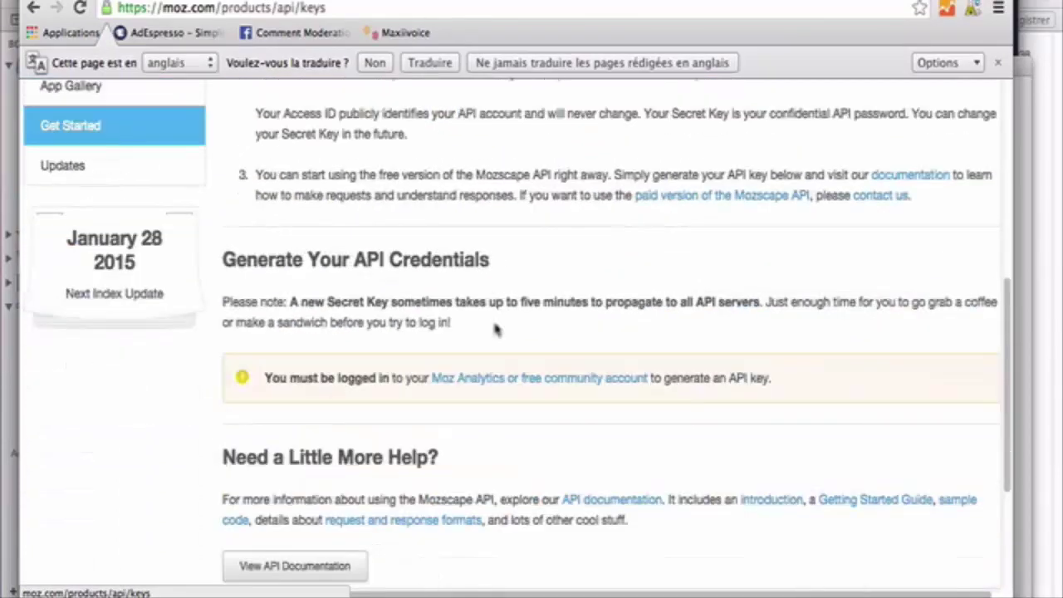
scroll(496, 330, "up", 10)
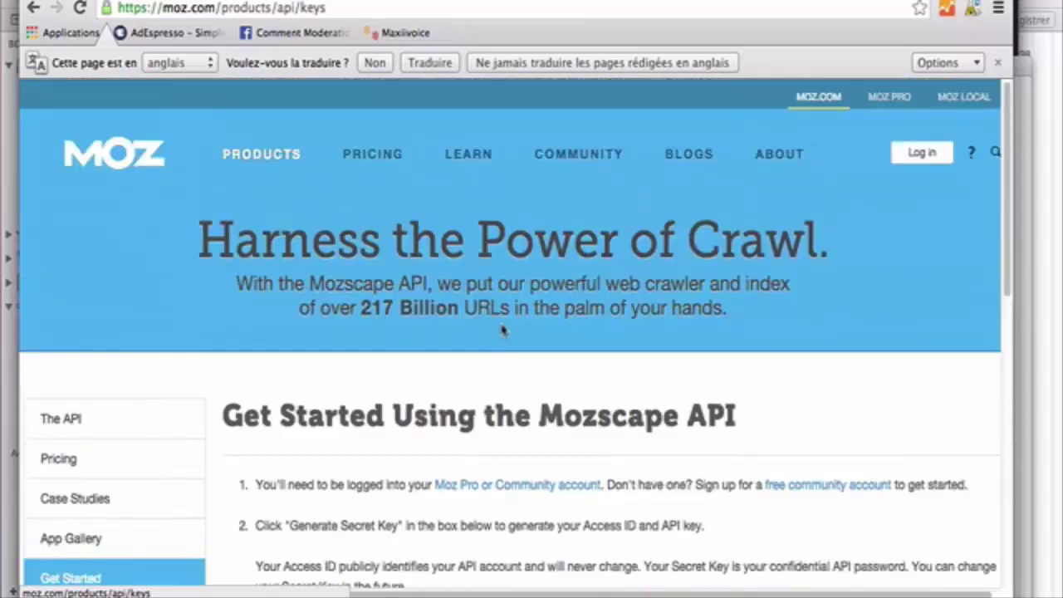
scroll(511, 331, "down", 8)
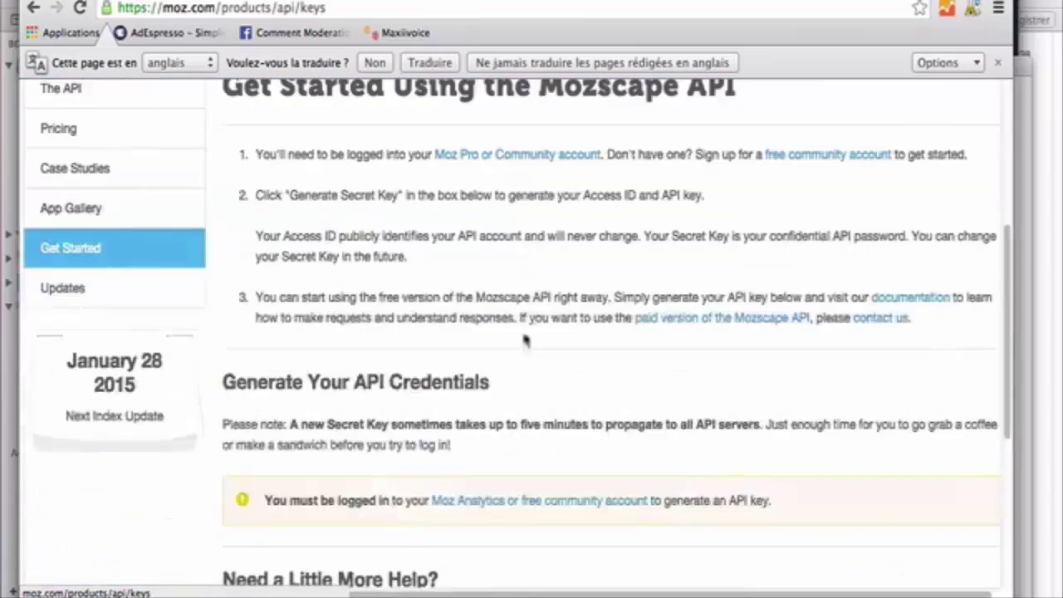
scroll(609, 238, "up", 8)
scroll(612, 246, "down", 8)
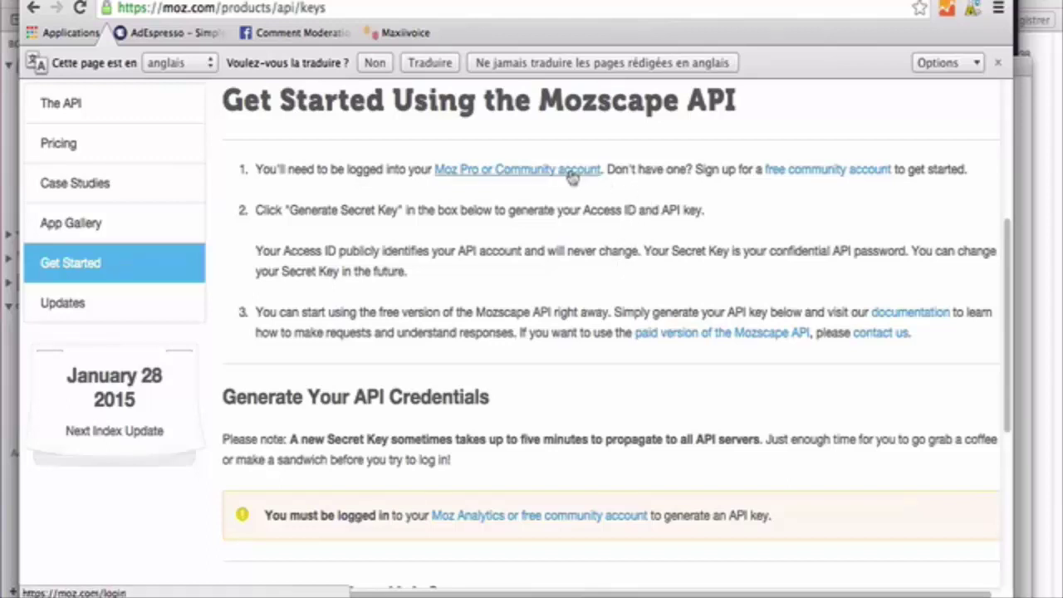
Look over the Moz free community account sign-up page and return to the Mozscape API instructions
left_click(842, 174)
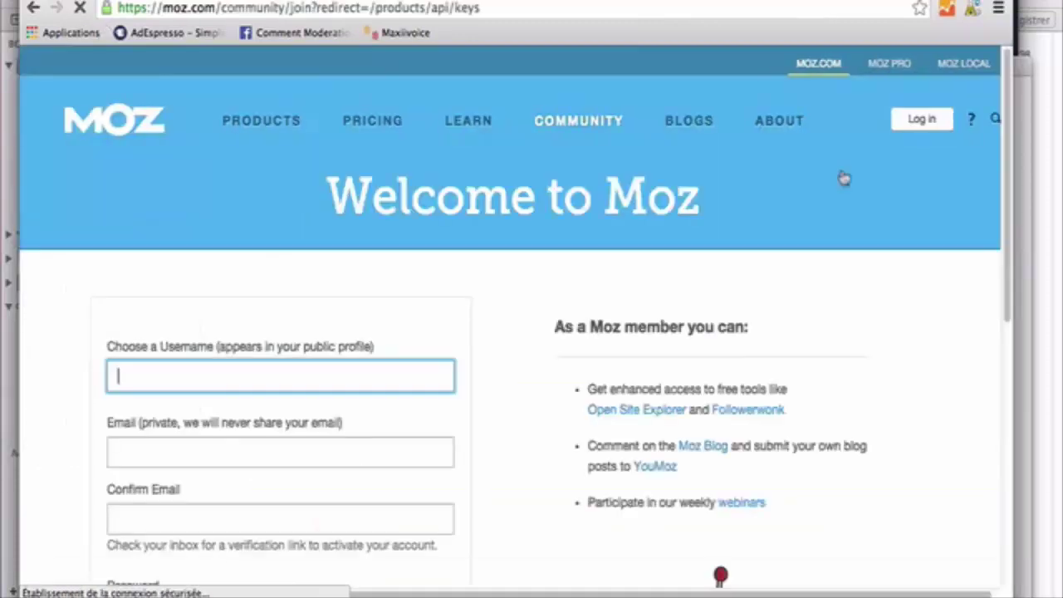
scroll(529, 320, "down", 5)
scroll(204, 124, "up", 5)
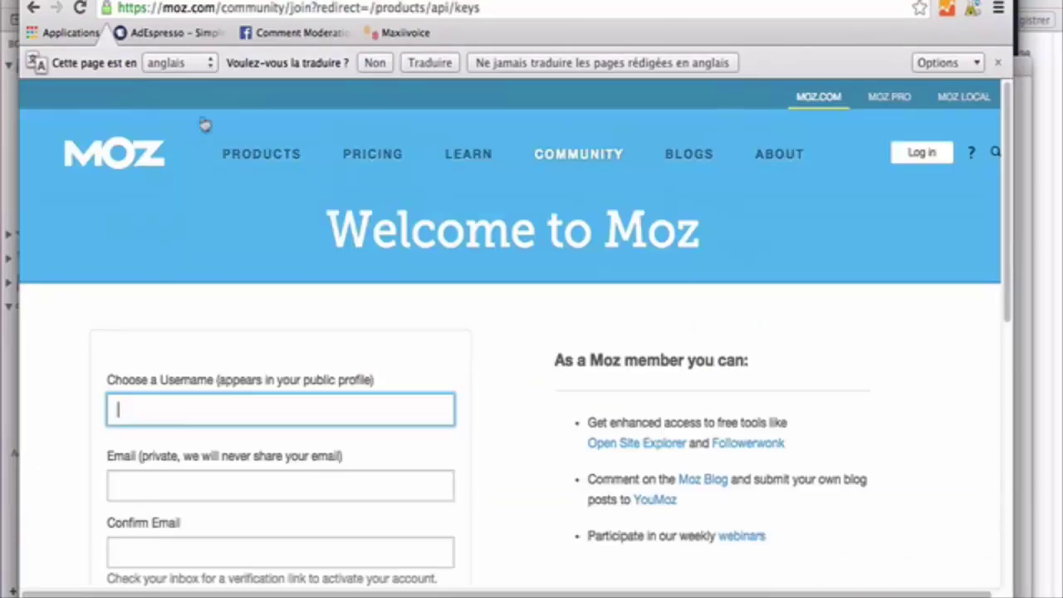
left_click(33, 9)
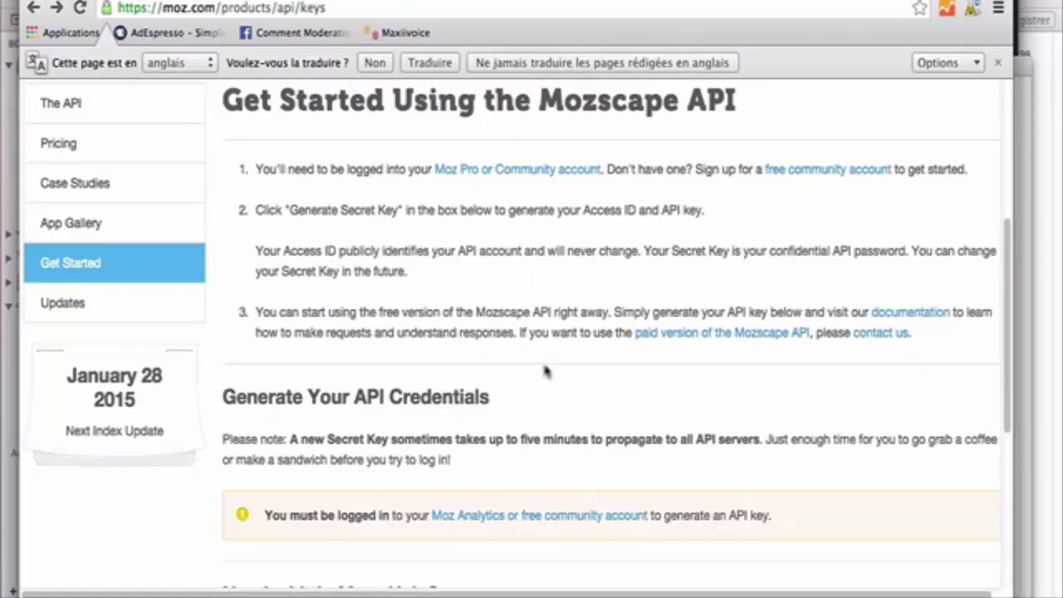
Review the API credentials section and reopen the free community account sign-up form to view its username, e-mail and password fields
scroll(730, 299, "down", 4)
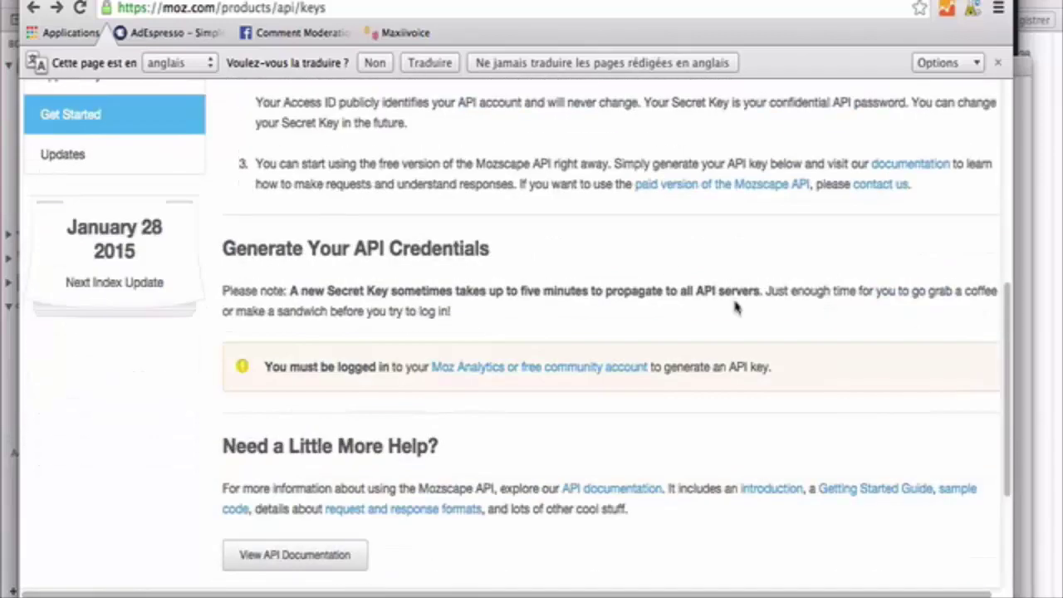
scroll(735, 306, "up", 2)
scroll(735, 307, "up", 3)
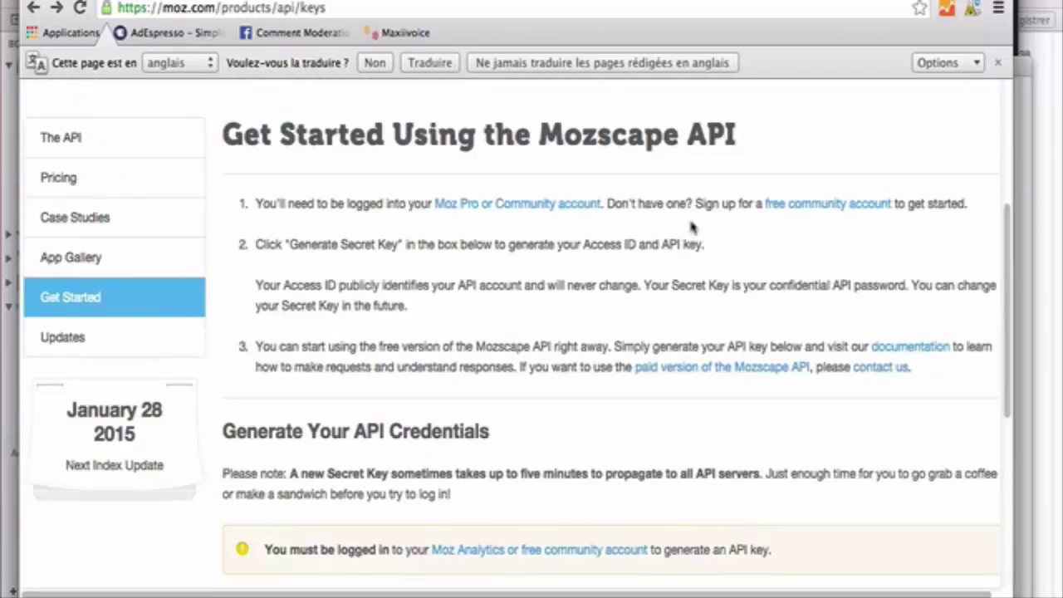
left_click(862, 206)
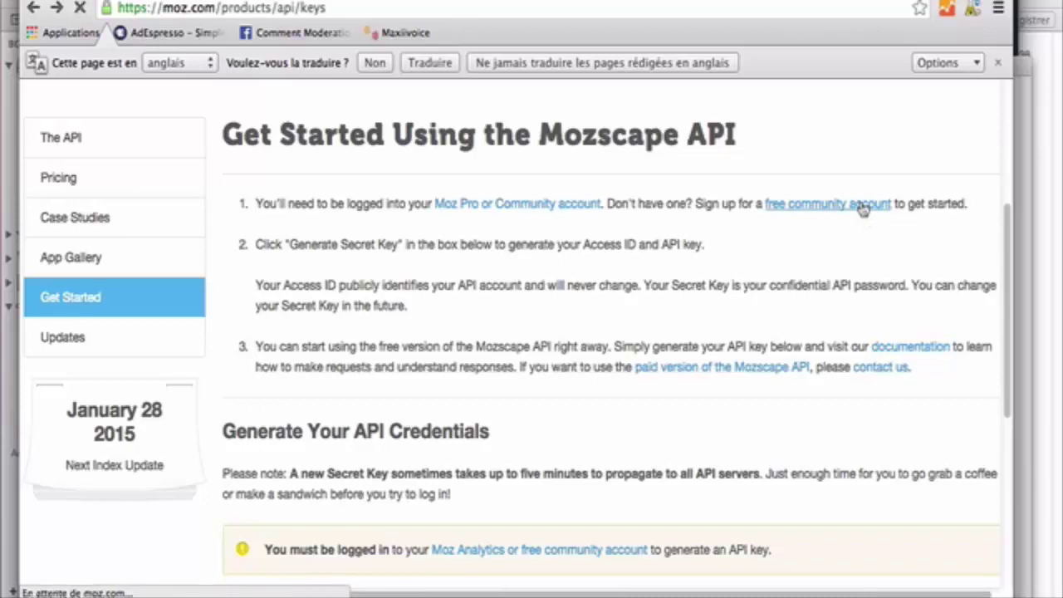
scroll(186, 352, "down", 3)
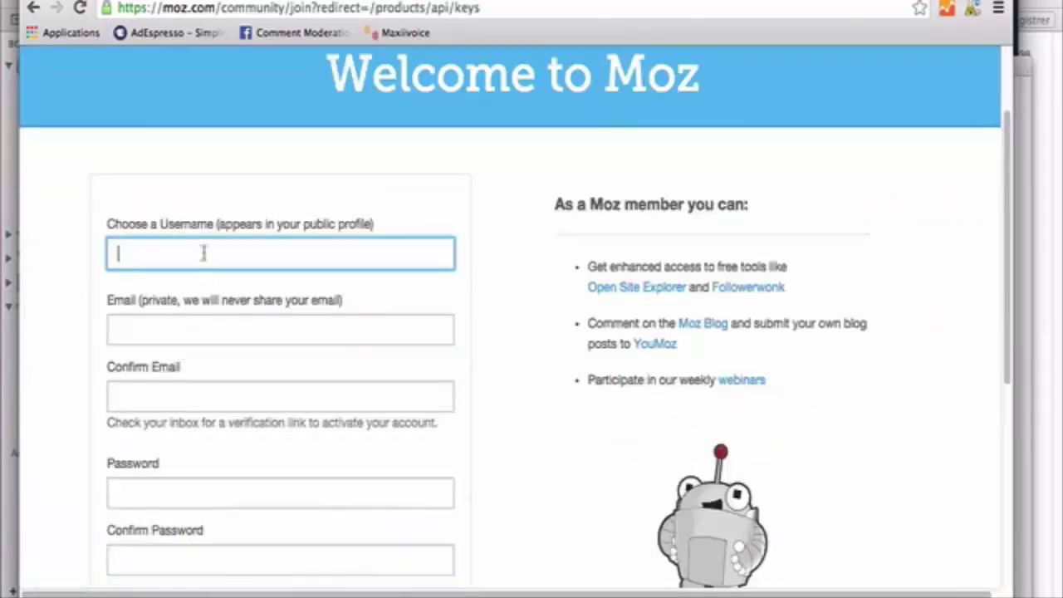
scroll(291, 257, "down", 1)
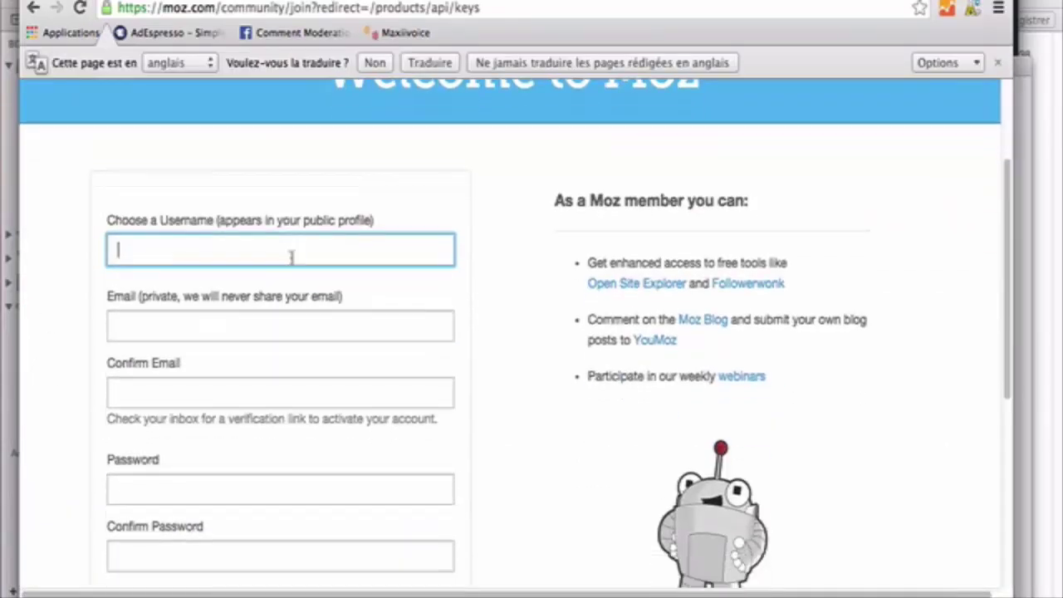
Review the Moz sign-up form down to its terms agreement option and account creation control without filling anything in
scroll(195, 360, "down", 2)
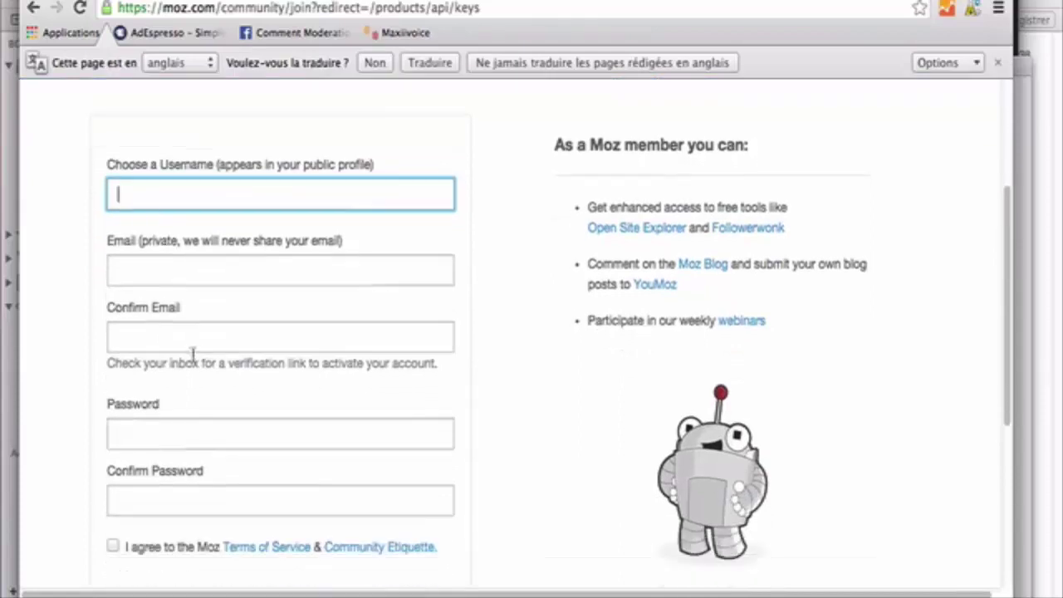
left_click(113, 546)
left_click(114, 547)
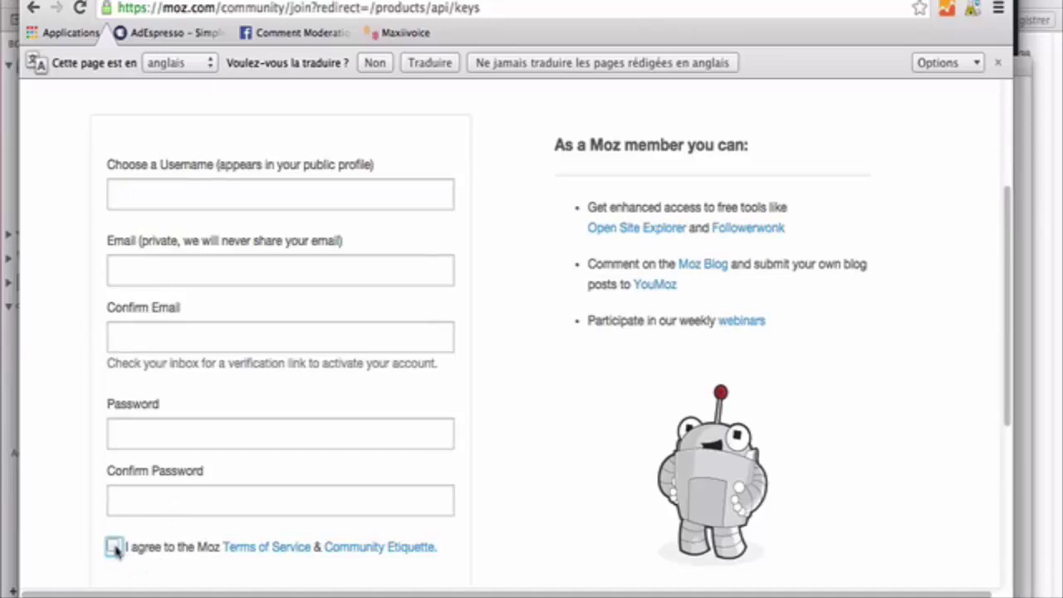
scroll(90, 486, "down", 5)
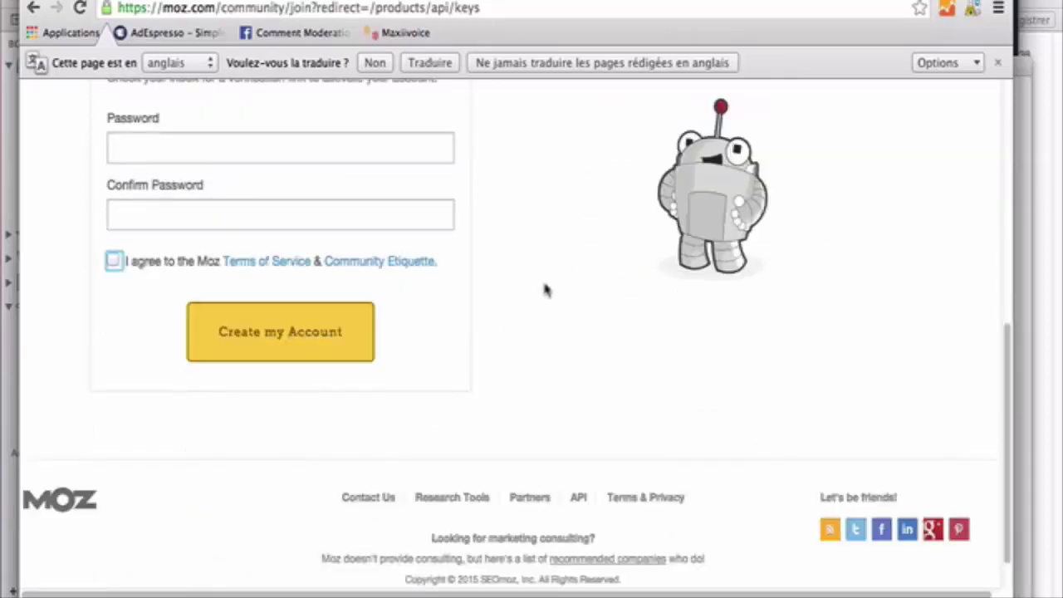
scroll(544, 289, "up", 9)
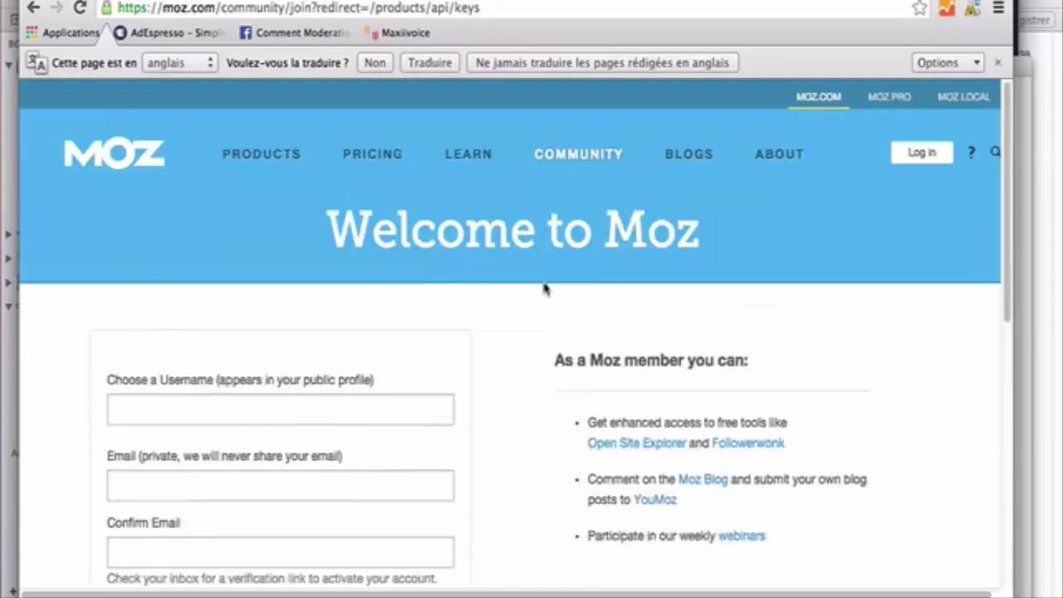
Open the Moz login page and go over its password and account email fields
left_click(923, 158)
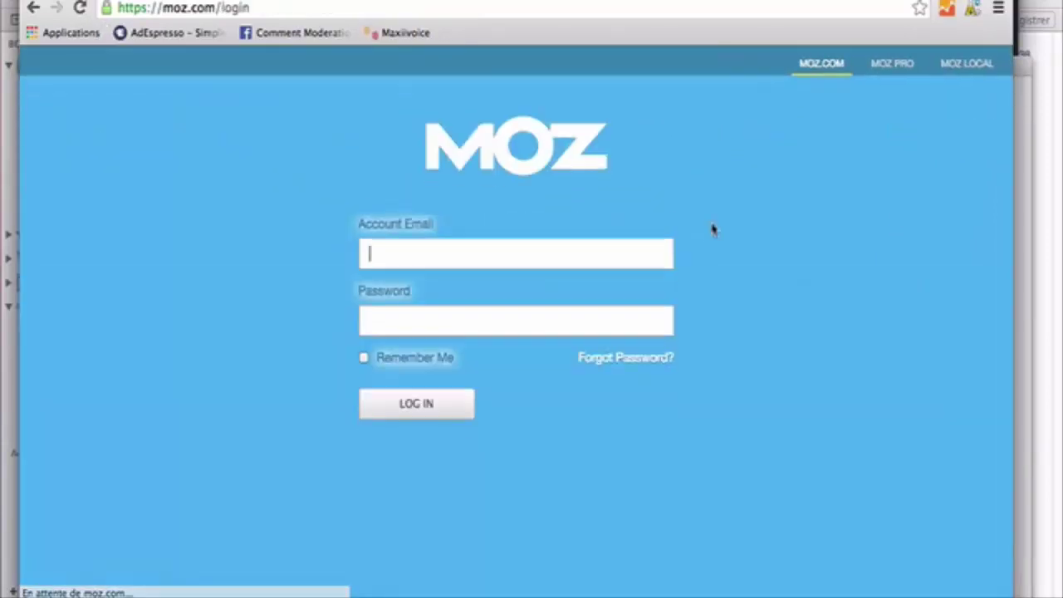
left_click(490, 352)
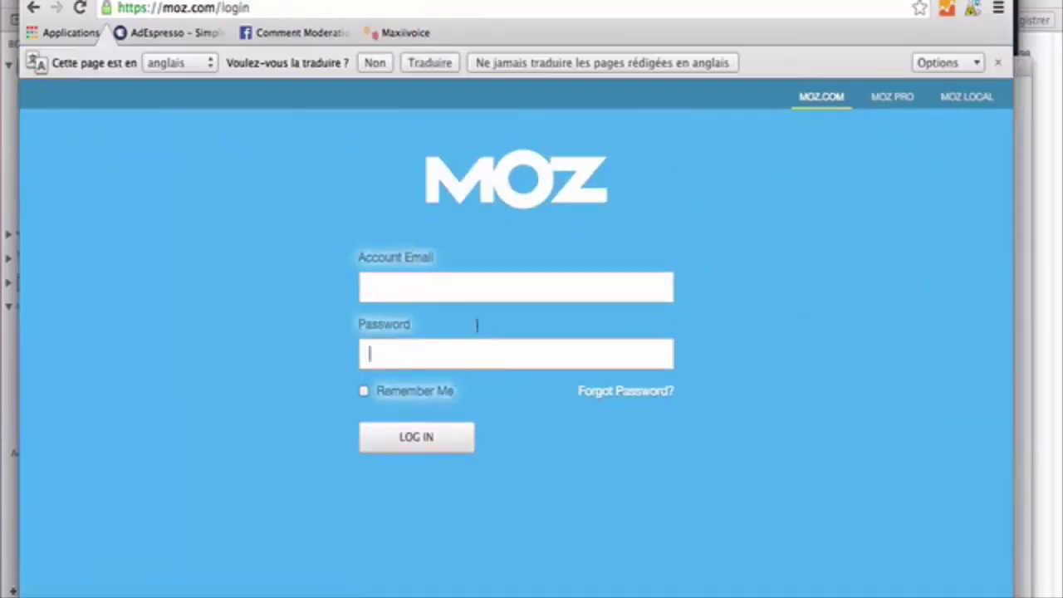
left_click(470, 284)
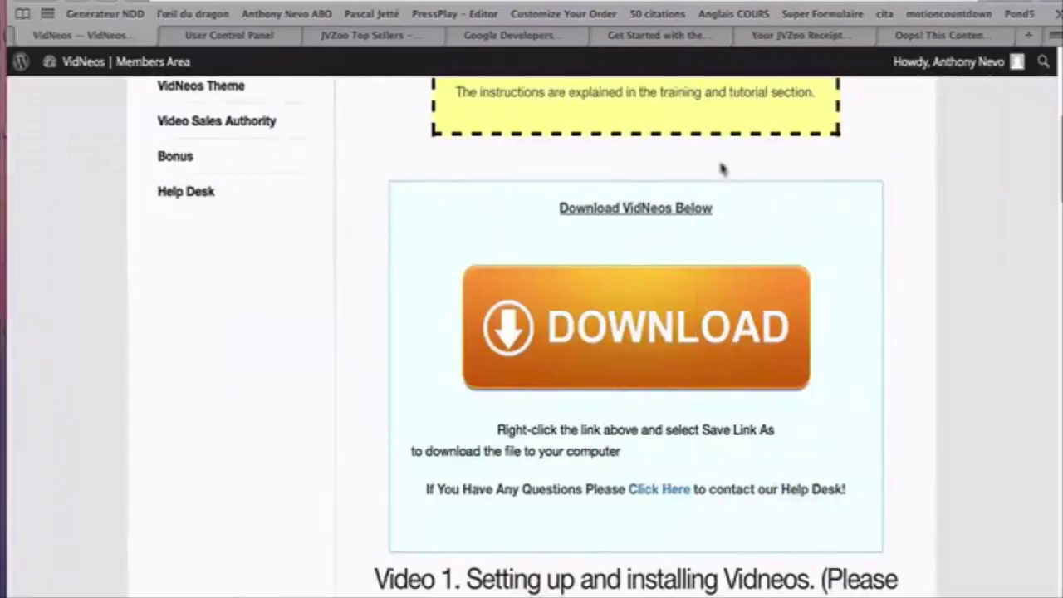
Switch to Safari and bring up the logged-in Moz session's "Get Started Using the Mozscape API" page
left_click(772, 35)
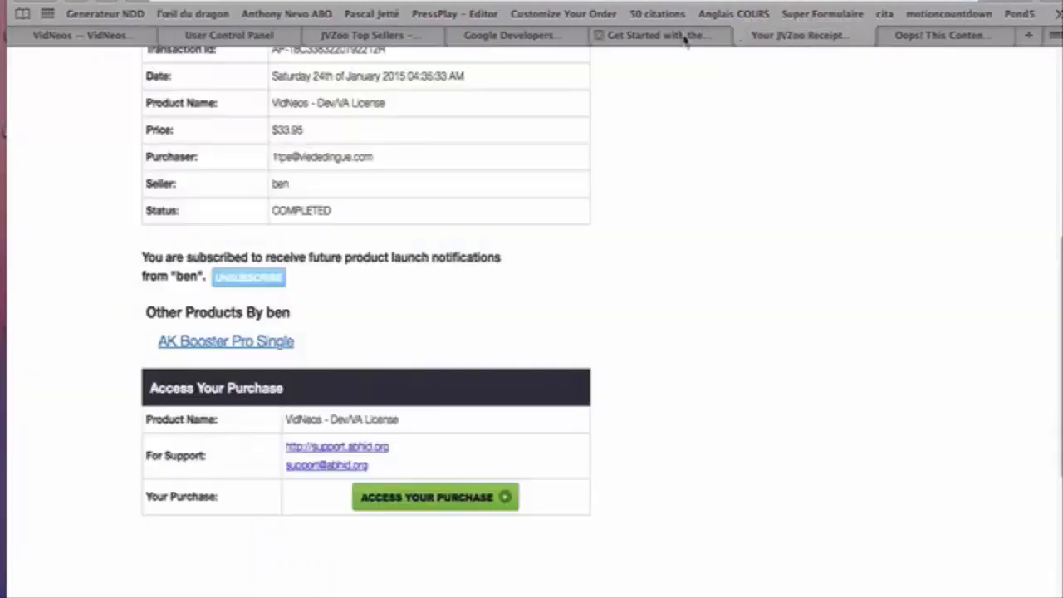
left_click(658, 35)
scroll(641, 220, "down", 2)
scroll(450, 358, "up", 2)
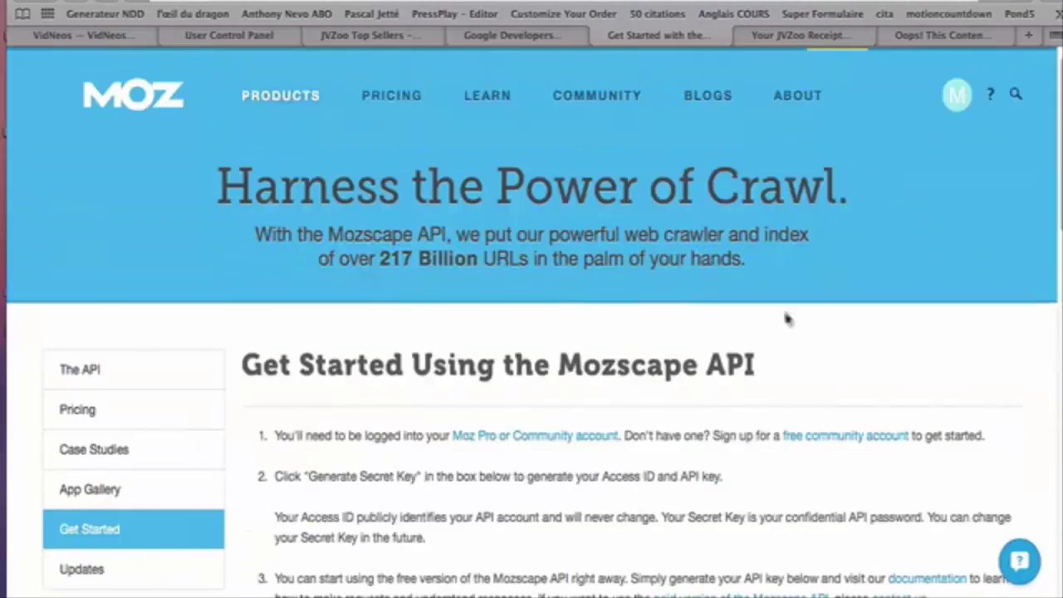
scroll(799, 216, "down", 1)
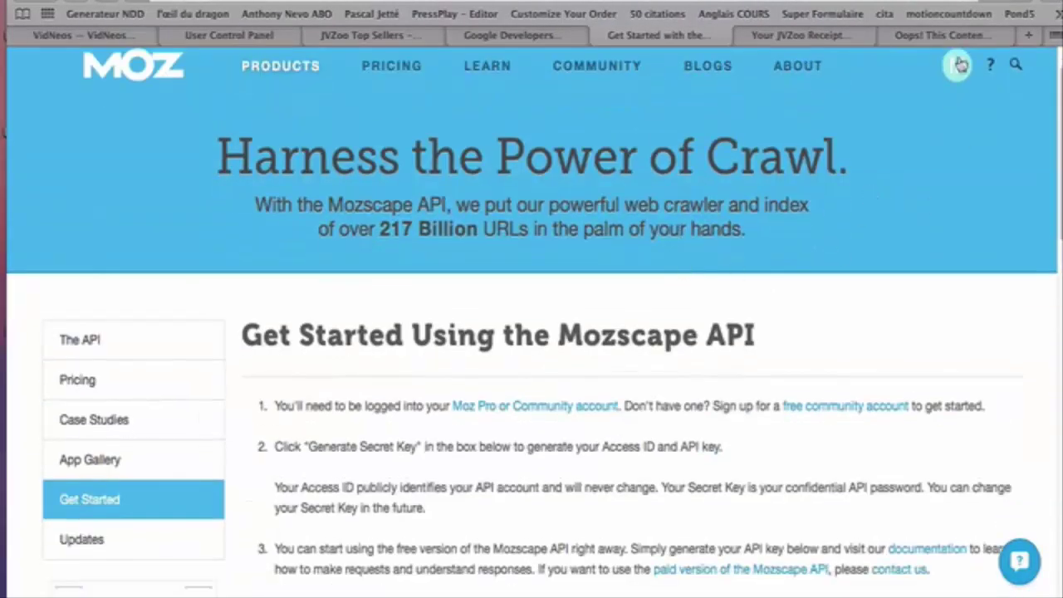
scroll(883, 262, "up", 2)
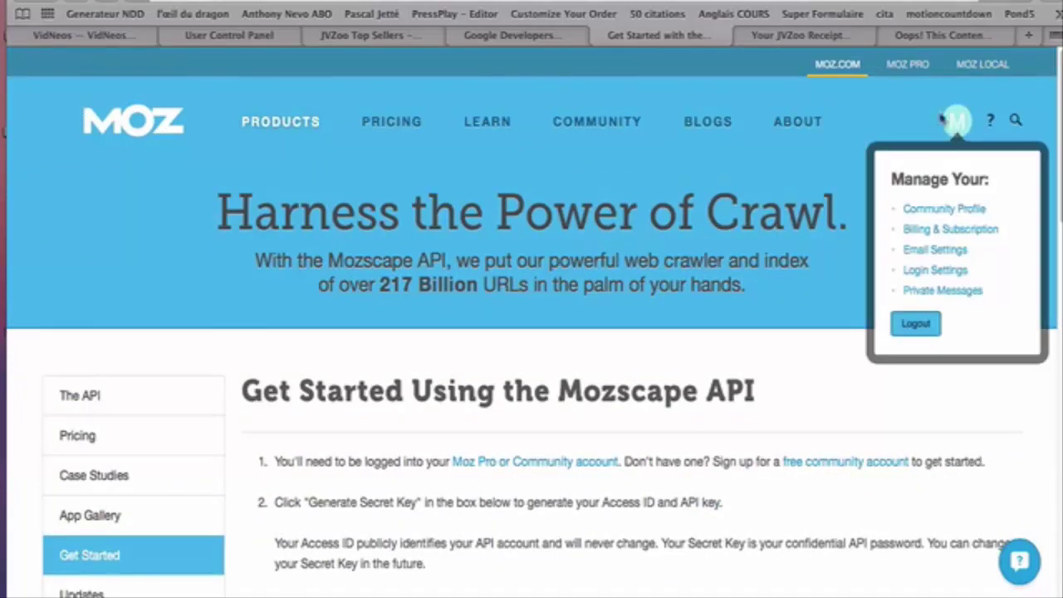
Open the Moz account's Login Settings and review its account email and password sections
mouse_move(954, 126)
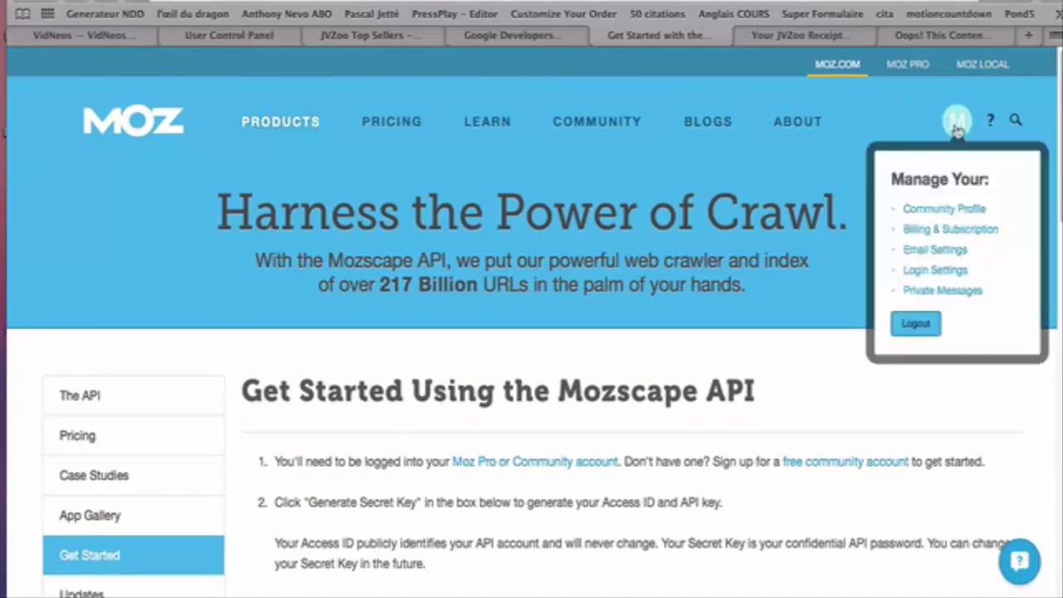
left_click(948, 274)
scroll(526, 425, "down", 5)
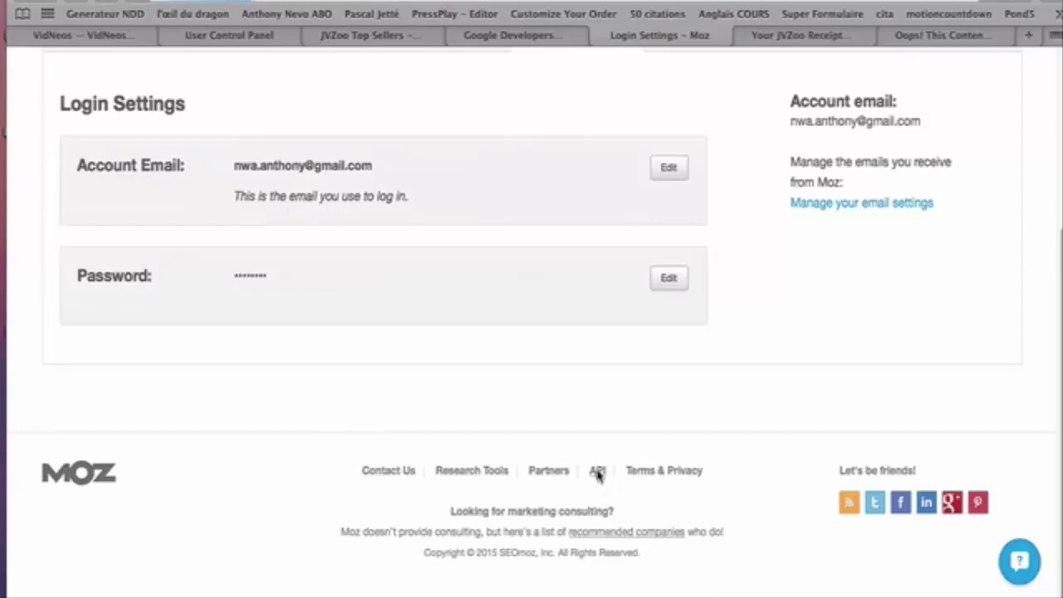
Open the Mozscape API overview page from the site footer and look through it for the way to the API credentials
left_click(597, 471)
scroll(595, 473, "down", 3)
scroll(593, 471, "down", 2)
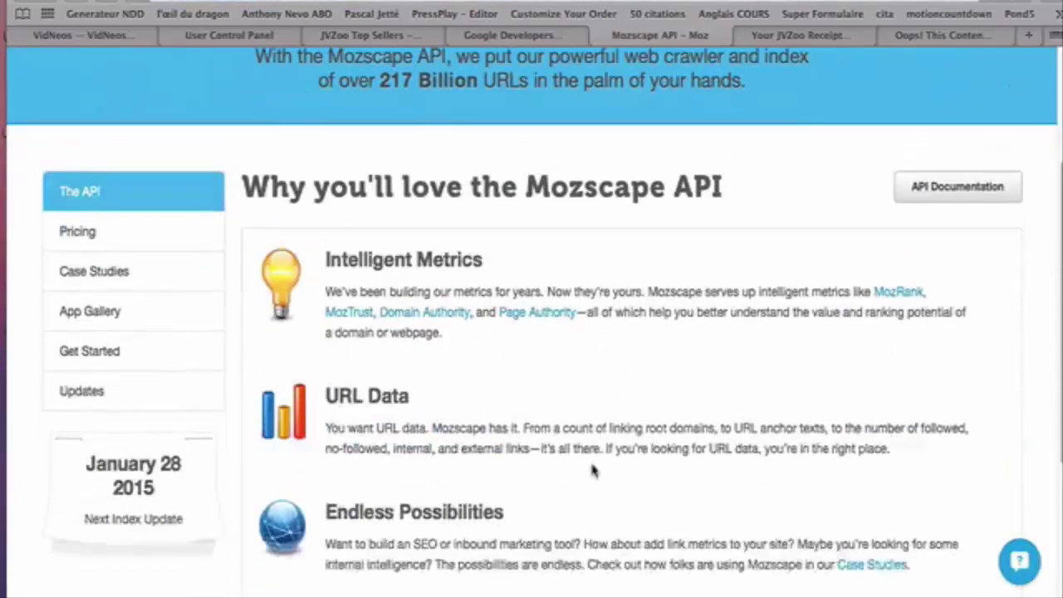
scroll(594, 471, "down", 5)
scroll(612, 401, "up", 10)
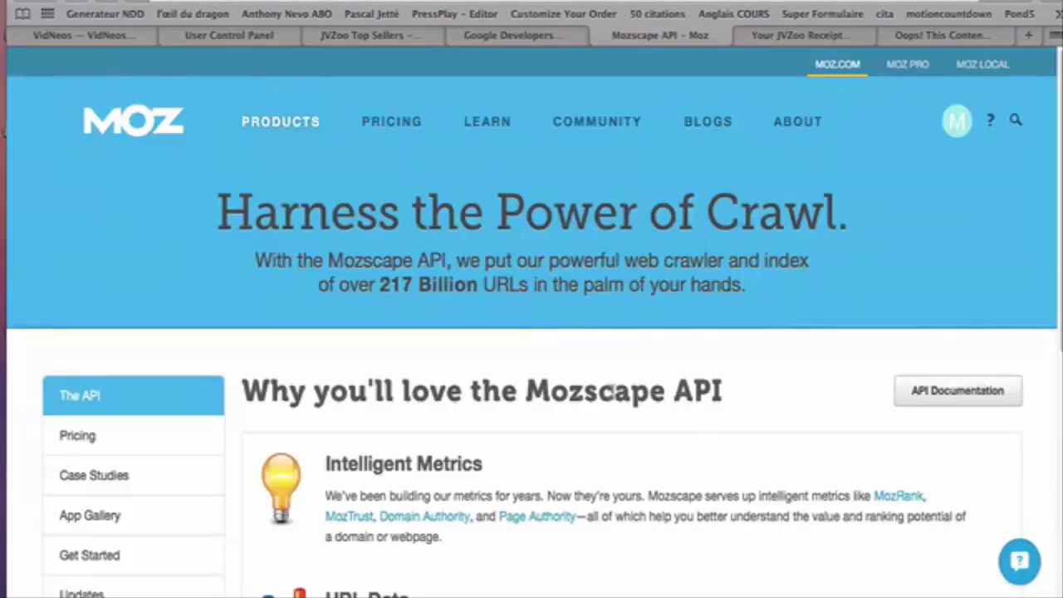
scroll(611, 392, "down", 10)
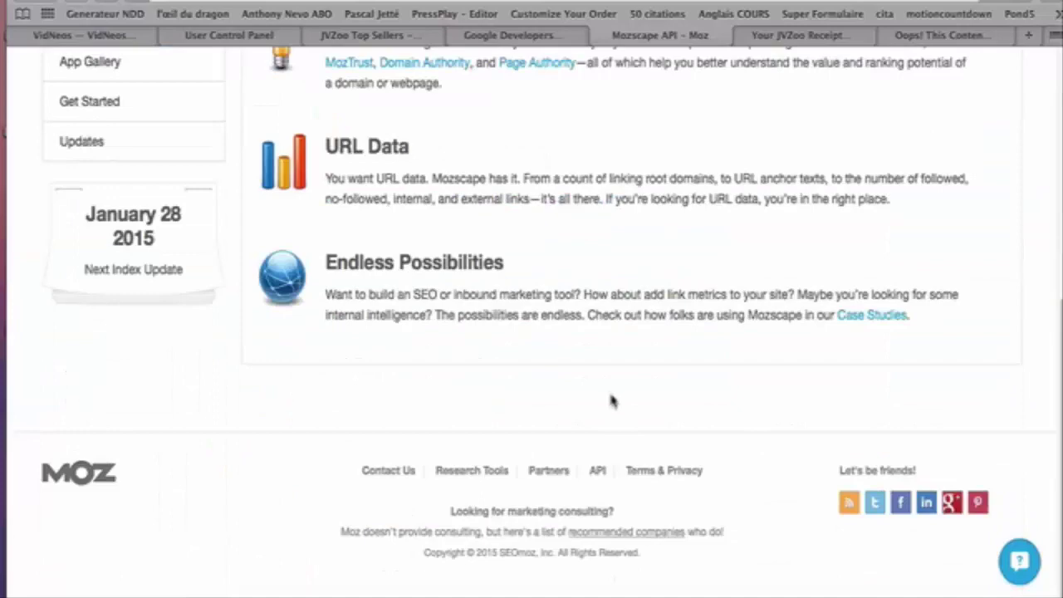
left_click(597, 471)
scroll(604, 473, "down", 3)
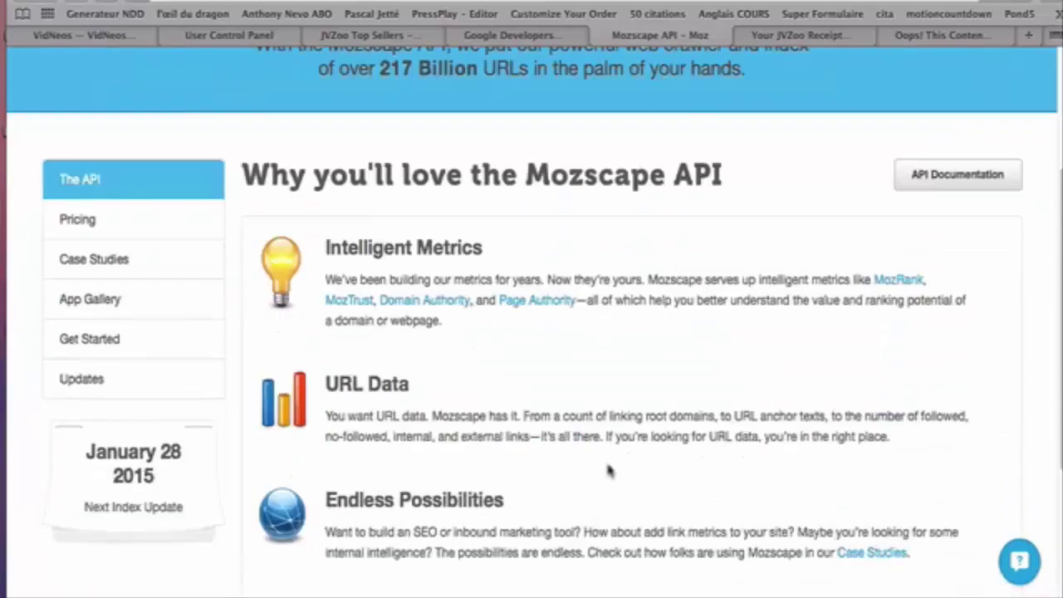
Open the Mozscape API's Get Started page at the "Generate Your API Credentials" section
left_click(123, 342)
scroll(124, 344, "down", 4)
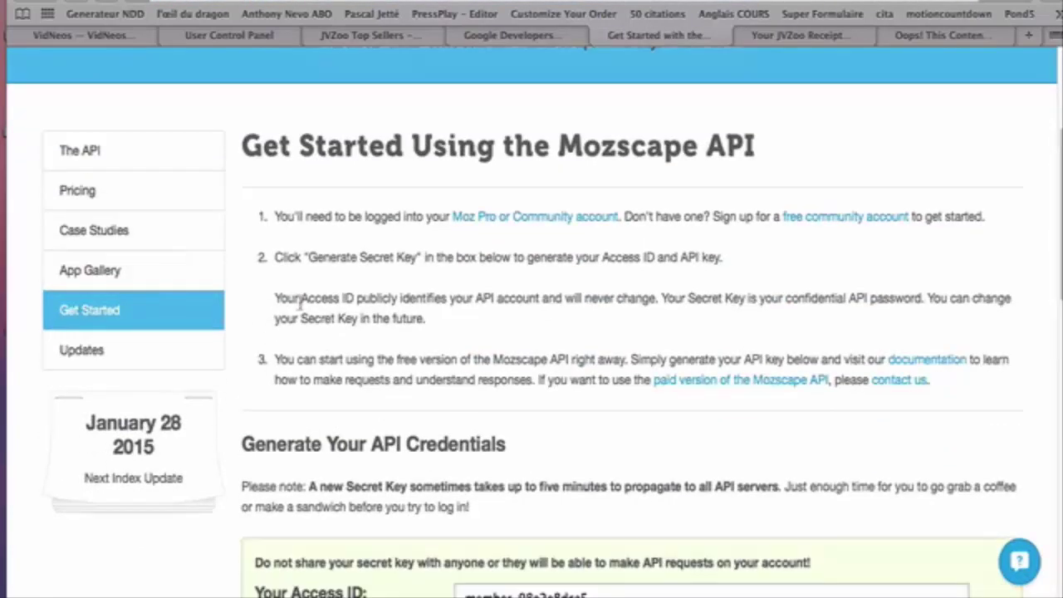
scroll(302, 307, "down", 4)
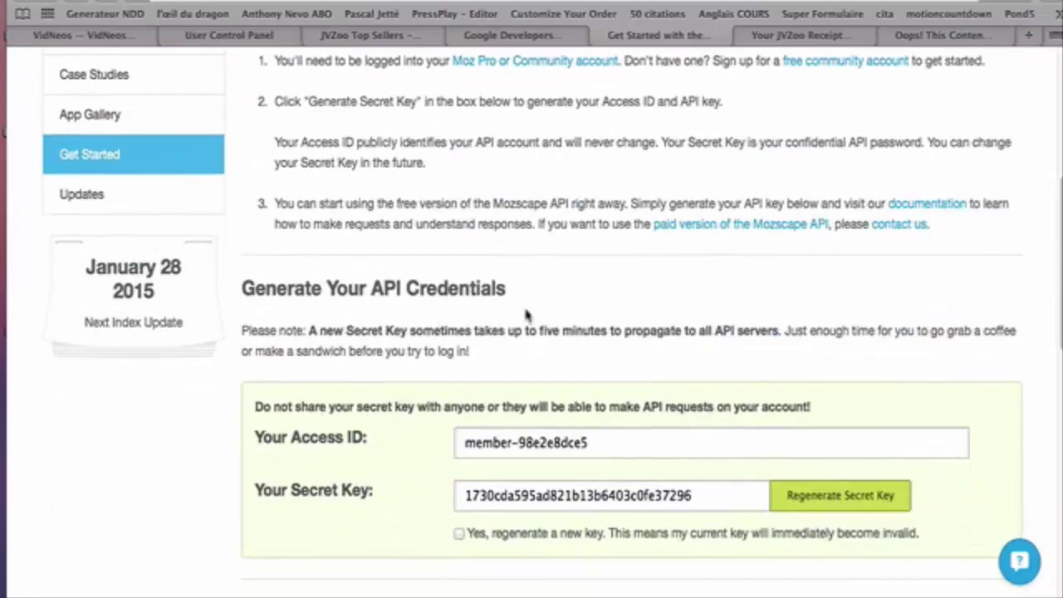
scroll(618, 311, "down", 3)
Examine the Access ID and Secret Key fields, ticking and clearing the option to regenerate a new key
left_click(612, 305)
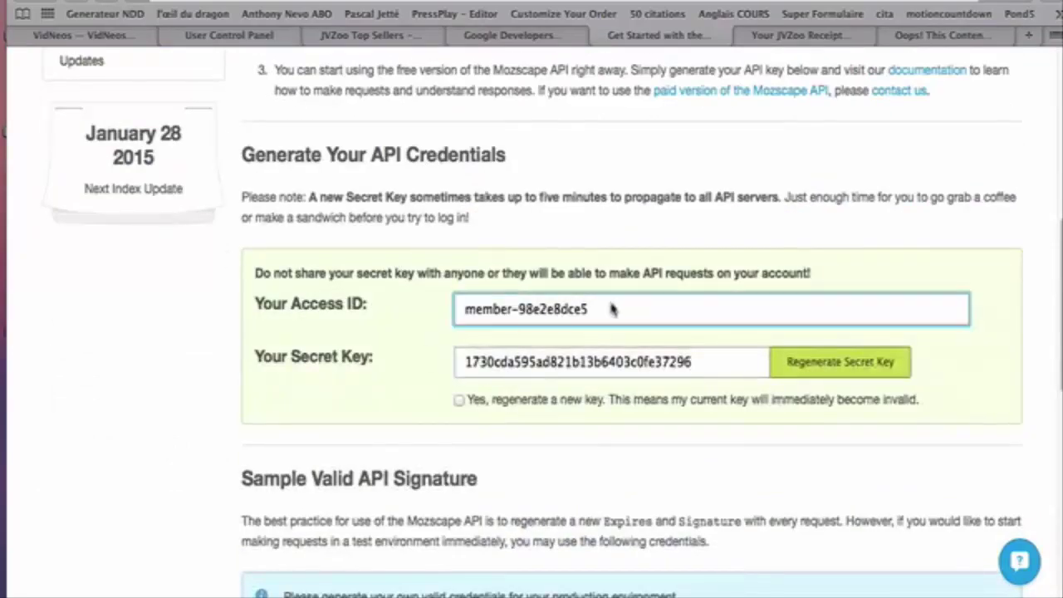
left_click(712, 362)
left_click(605, 314)
left_click(459, 400)
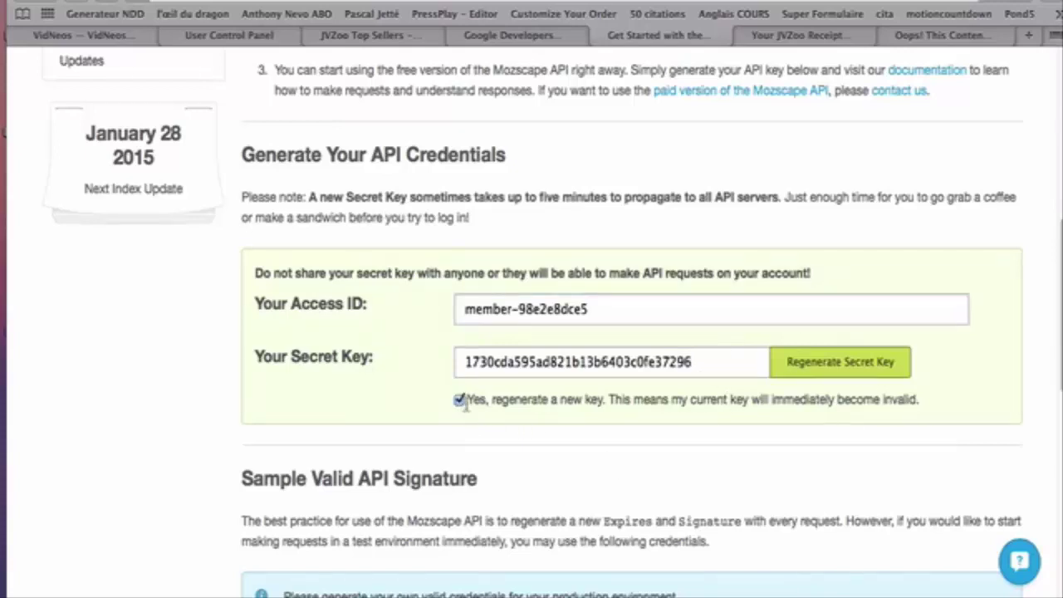
left_click(459, 400)
left_click(643, 304)
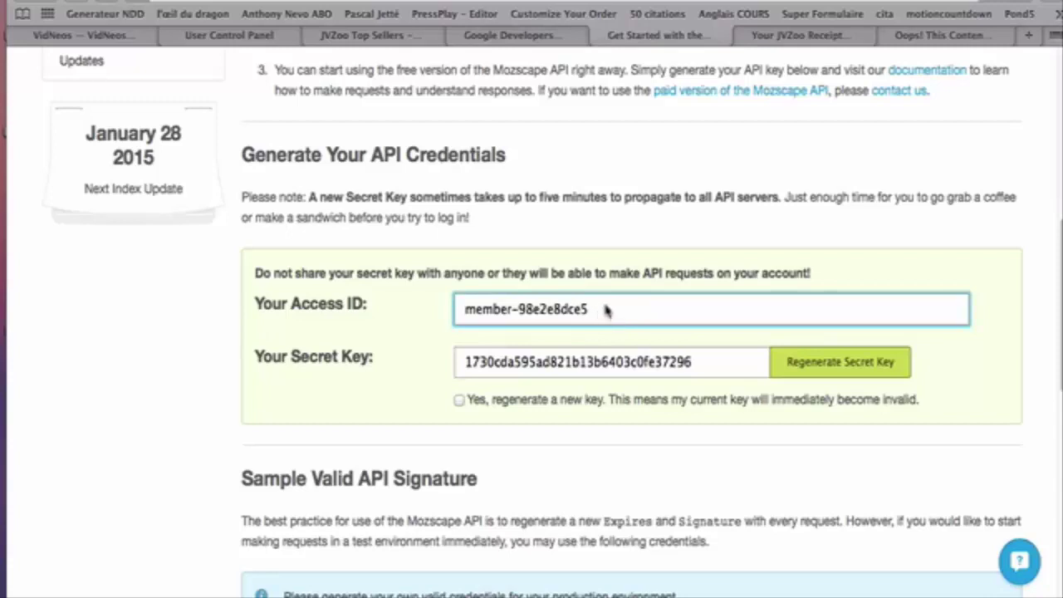
Select the Moz Access ID and Secret Key, and go to the matching MOZ credential fields in VidNeos
left_click_drag(607, 308, 457, 309)
left_click_drag(707, 362, 427, 340)
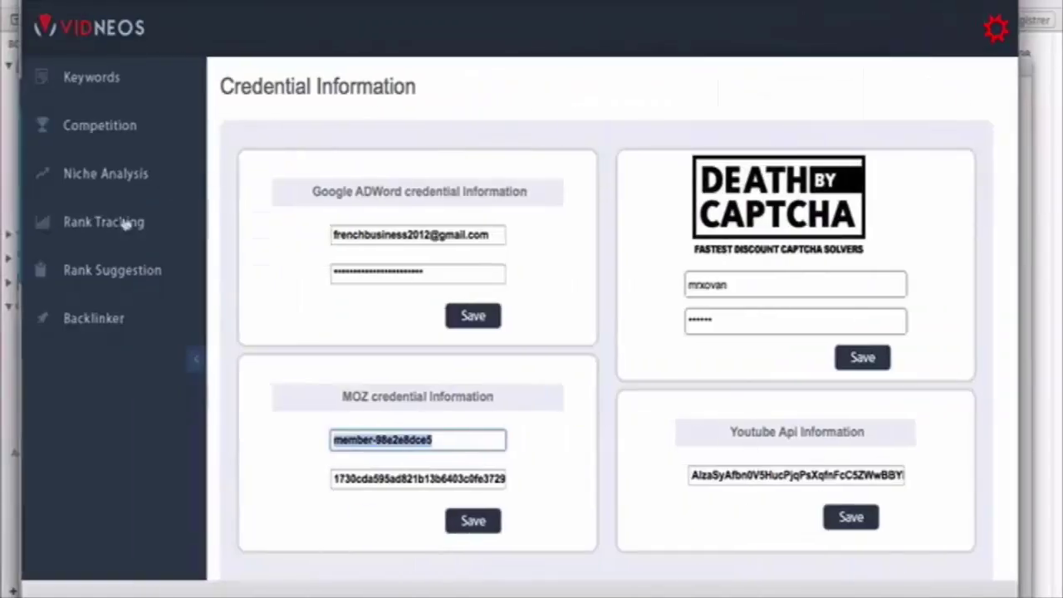
left_click(455, 440)
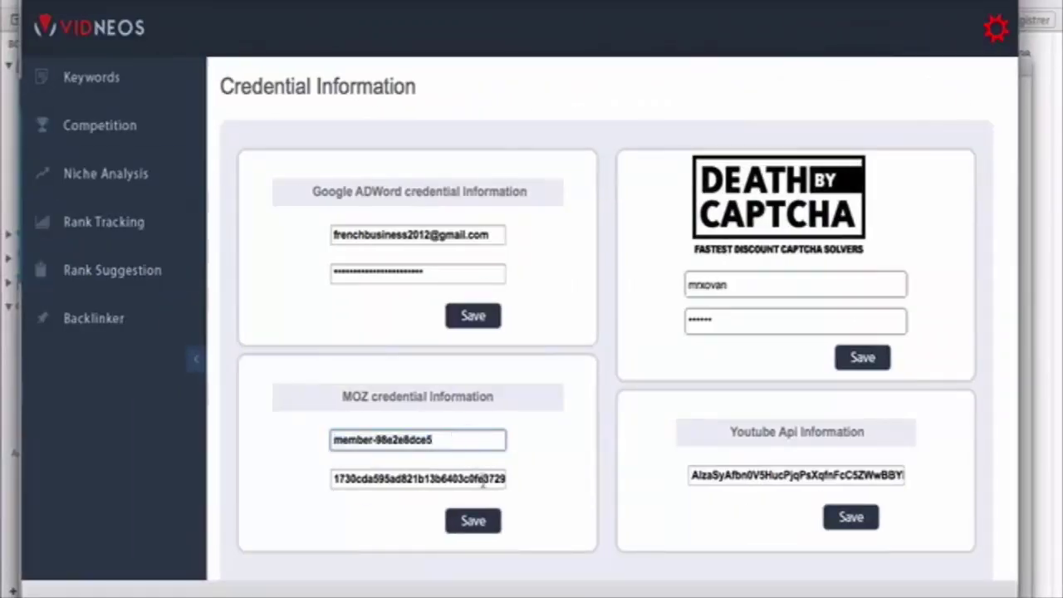
left_click(473, 478)
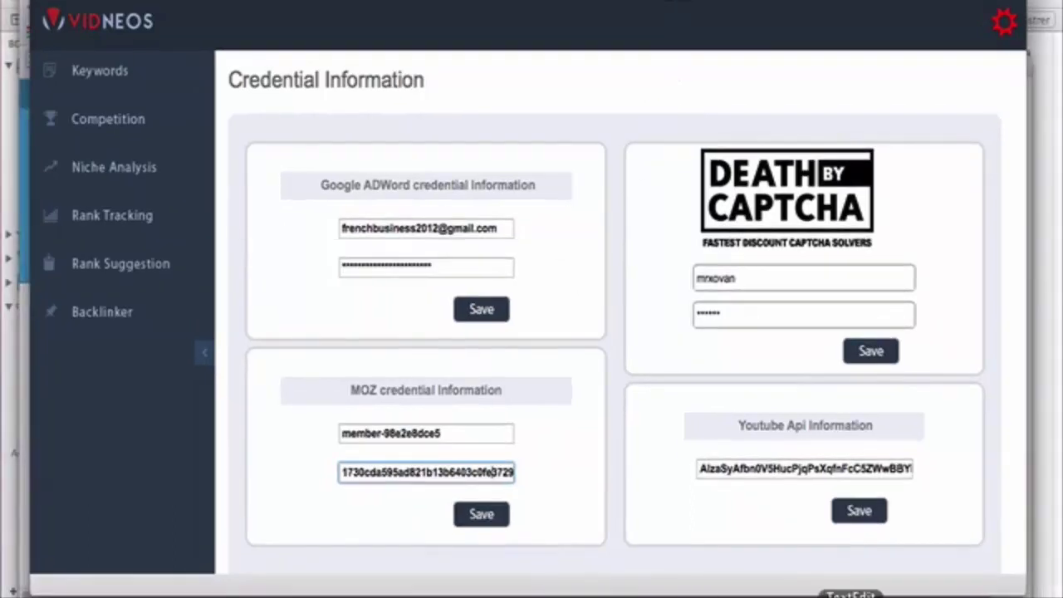
left_click(848, 595)
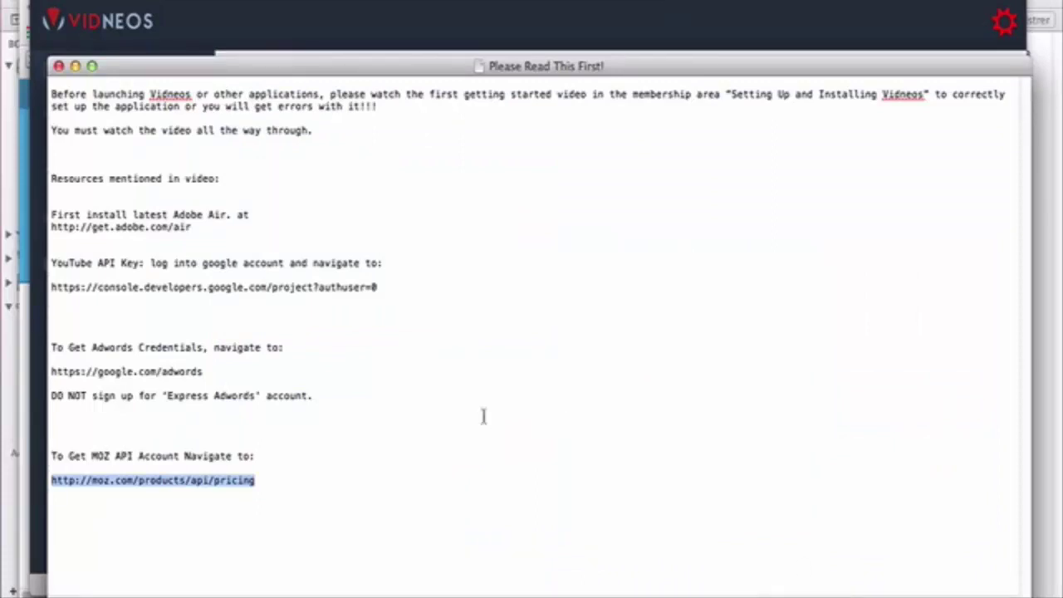
left_click(351, 449)
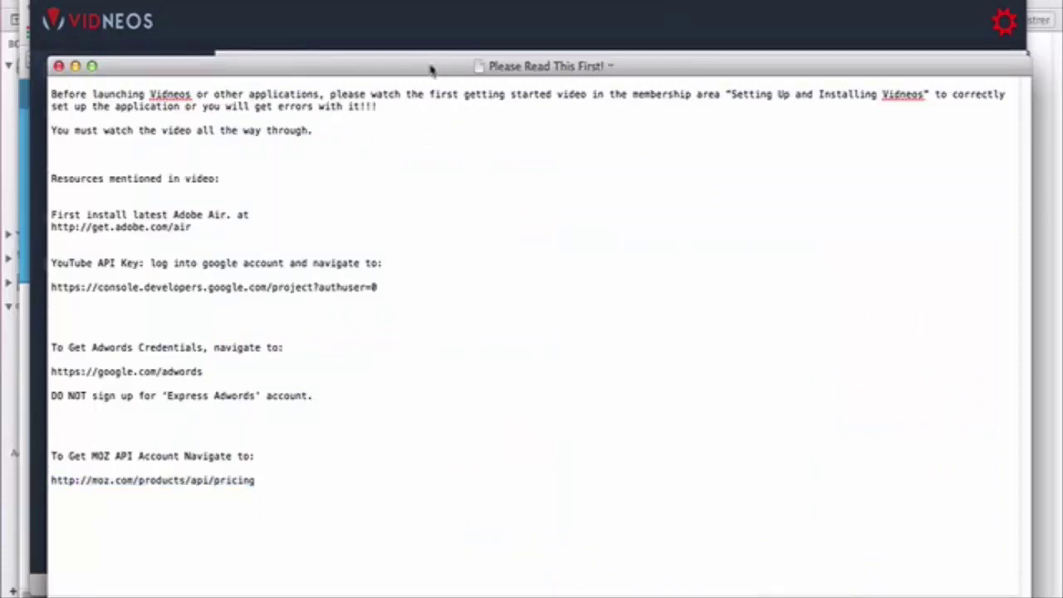
left_click_drag(385, 283, 49, 283)
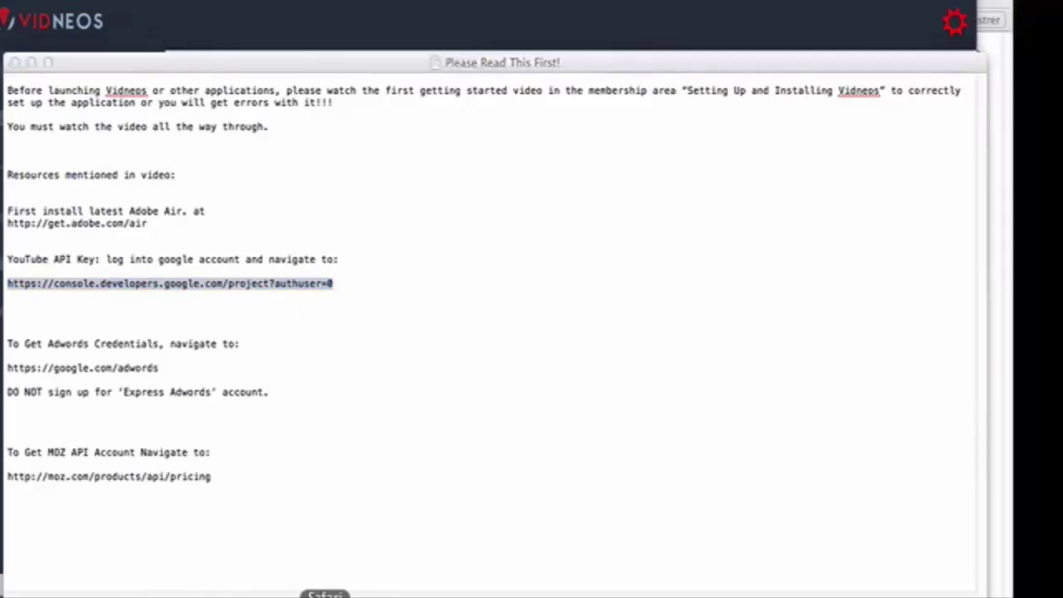
Switch to Safari and load the Google Developers Console project list in its existing tab
left_click(324, 591)
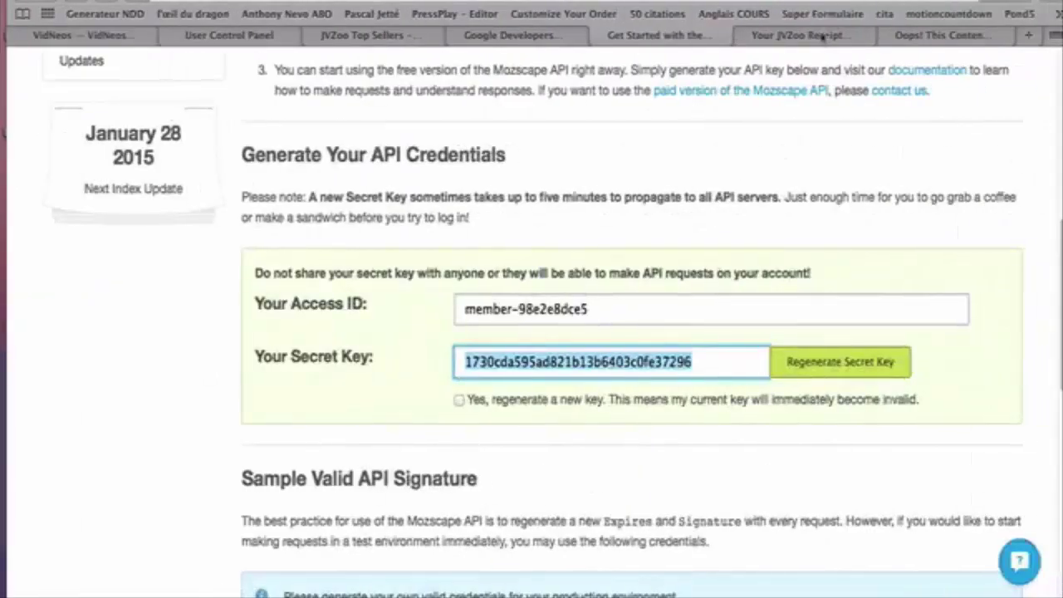
left_click(453, 34)
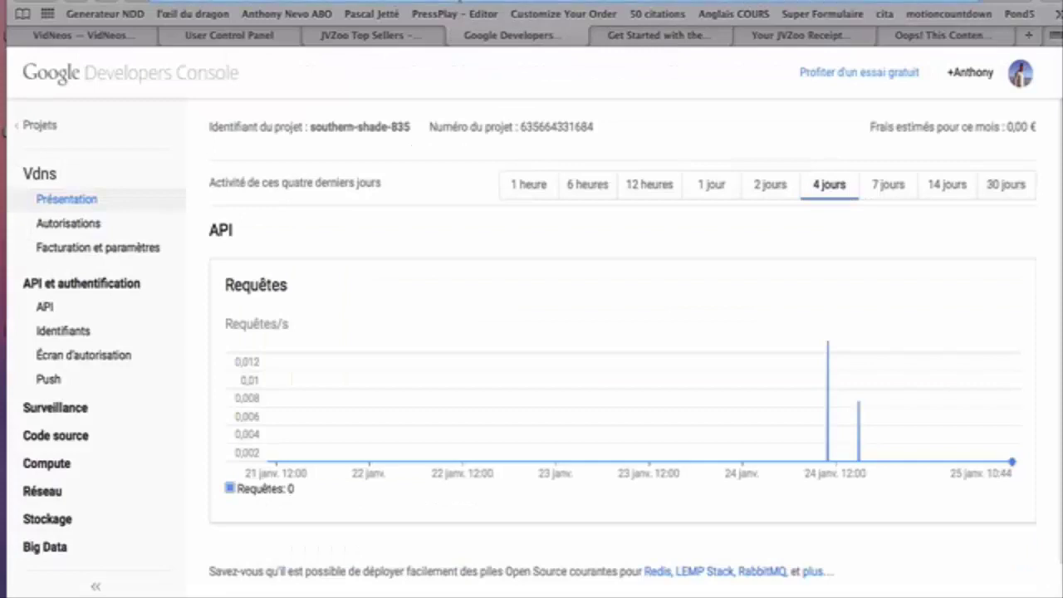
left_click(458, 4)
key("Return")
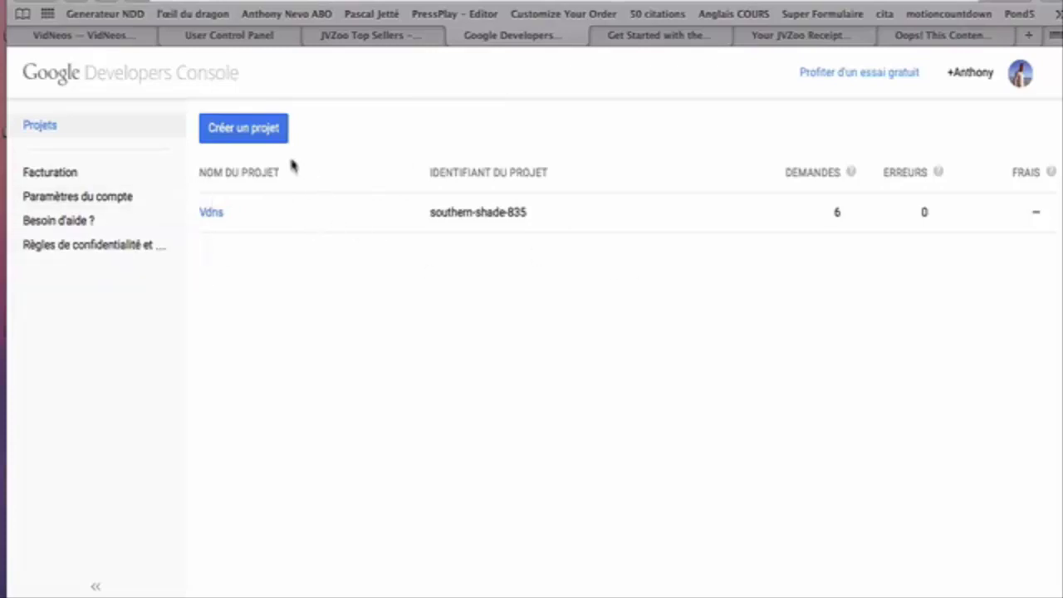
Preview and cancel the new project dialog, and open the API list of the existing Vdns project
left_click(249, 131)
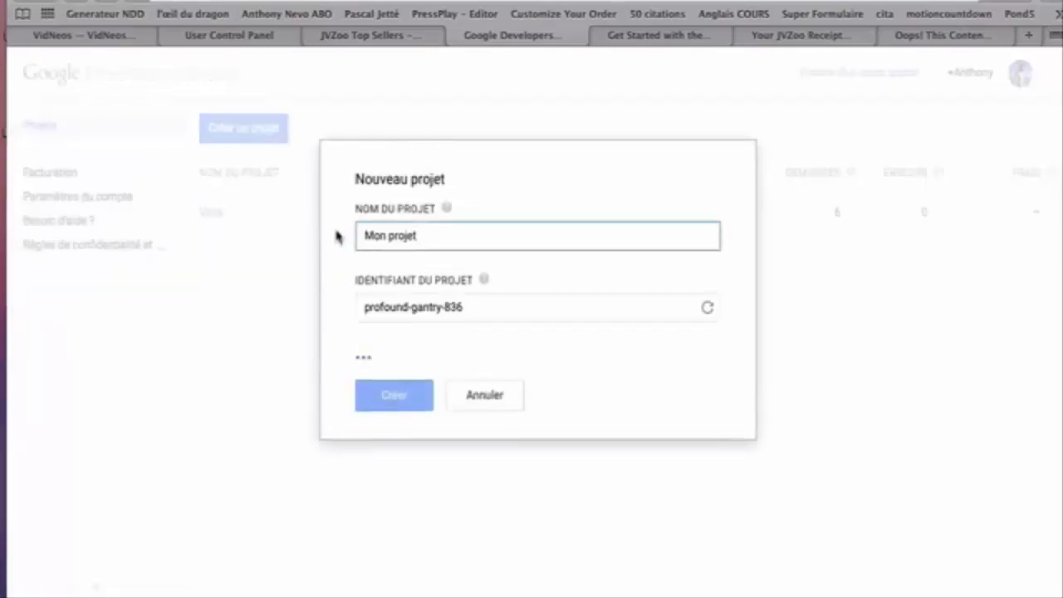
left_click(496, 367)
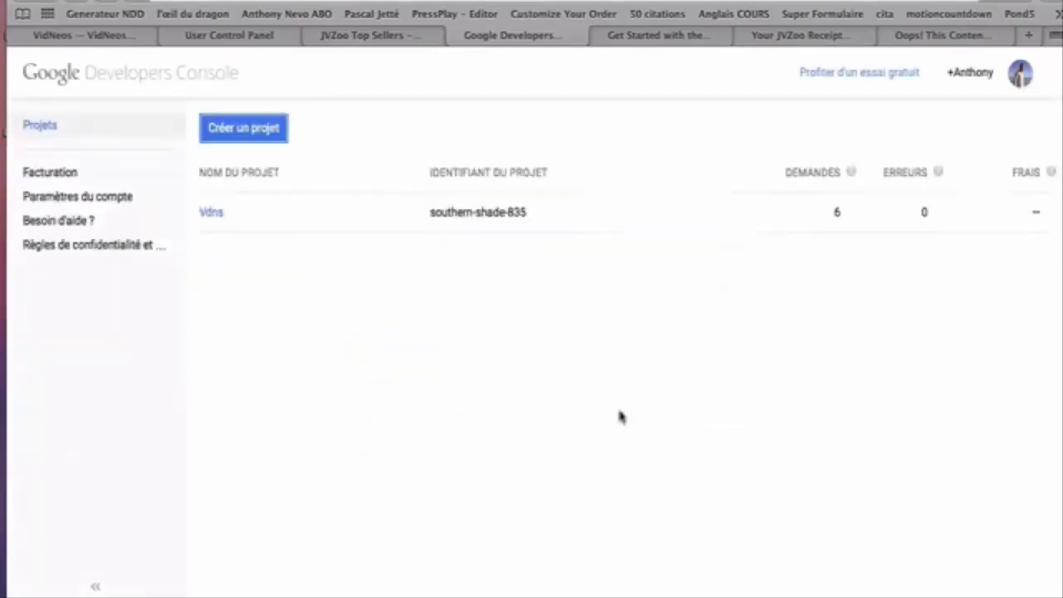
left_click(206, 216)
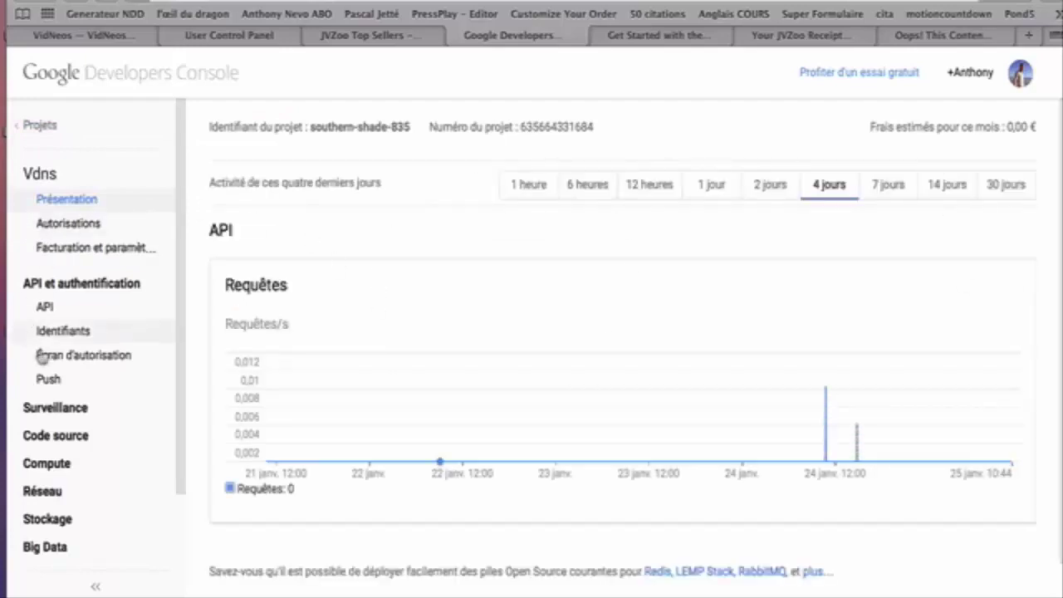
left_click(73, 309)
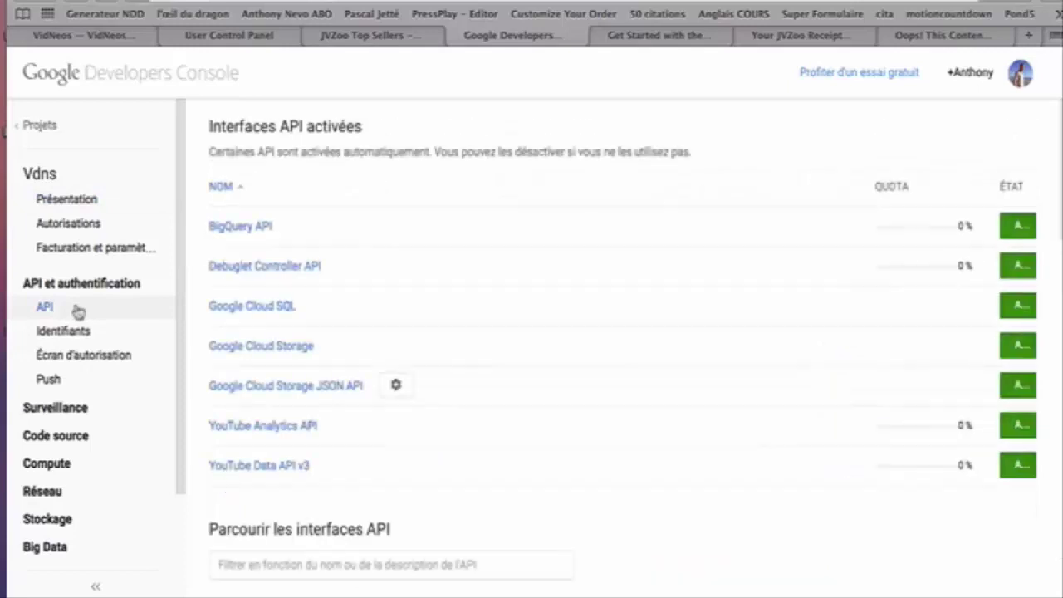
Examine the Vdns project's enabled APIs and the full list of other available Google APIs
scroll(612, 337, "down", 4)
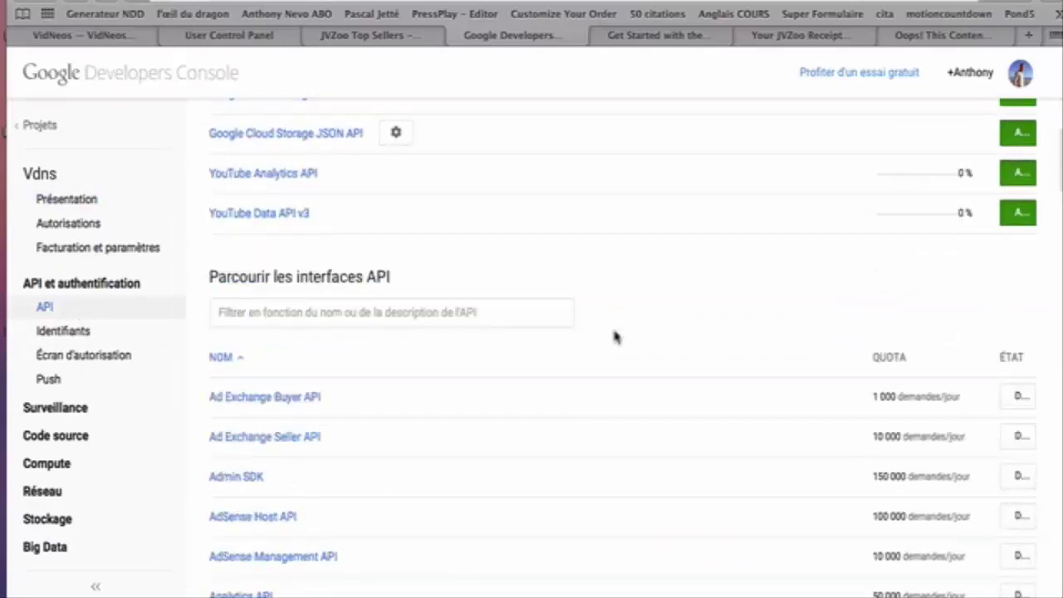
scroll(614, 336, "up", 3)
scroll(614, 336, "down", 1)
scroll(615, 336, "up", 2)
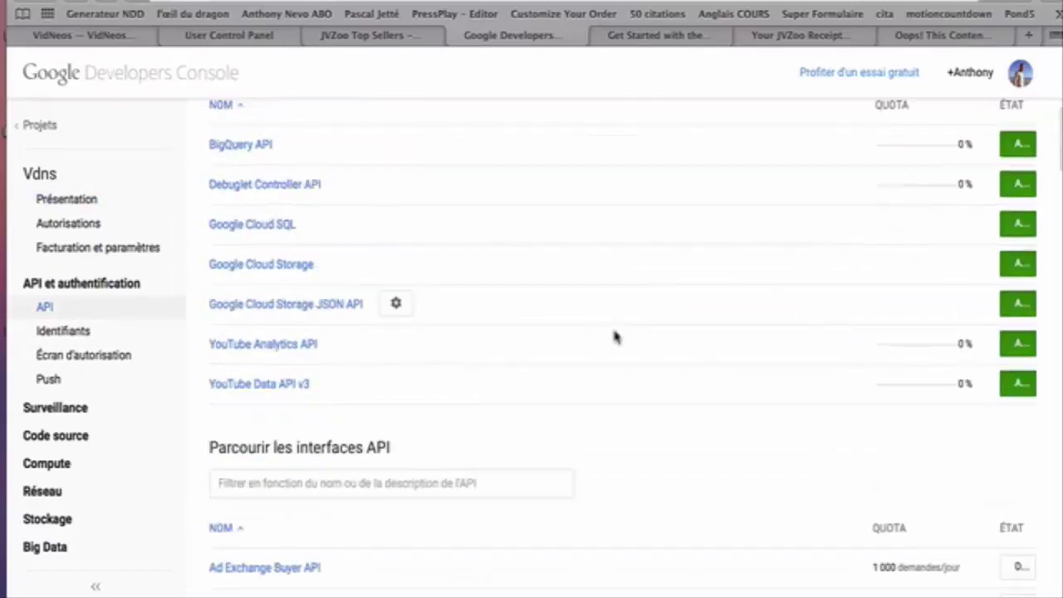
scroll(610, 336, "down", 4)
scroll(610, 336, "down", 10)
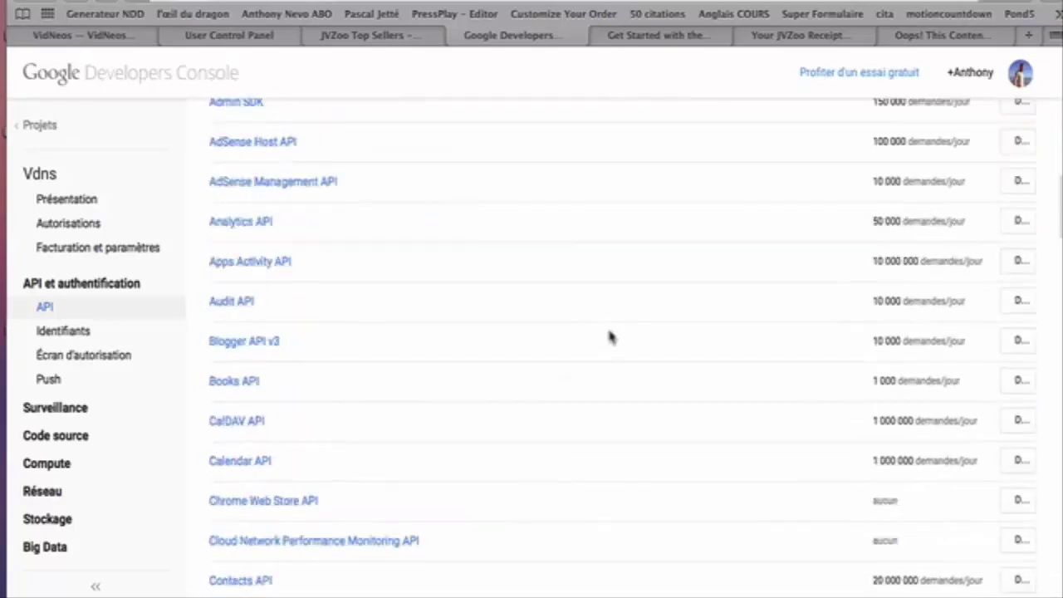
scroll(607, 339, "down", 4)
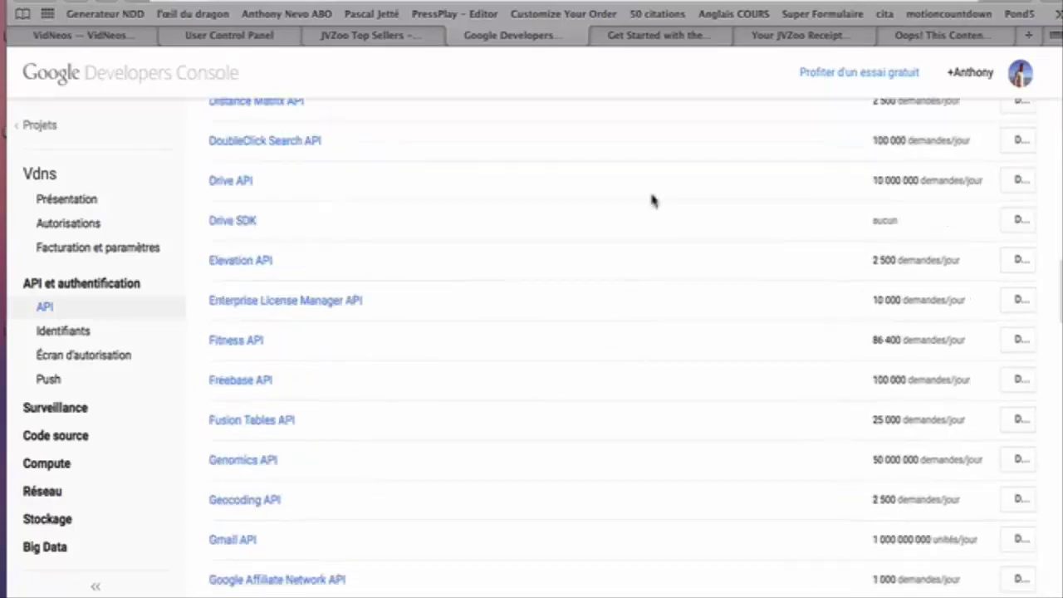
scroll(610, 207, "down", 15)
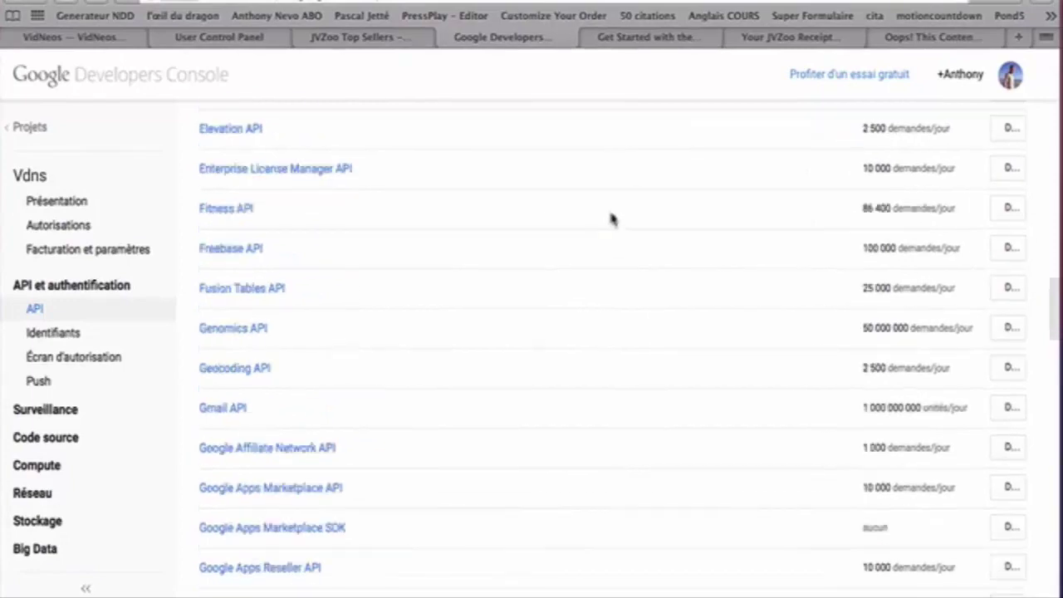
scroll(611, 217, "down", 7)
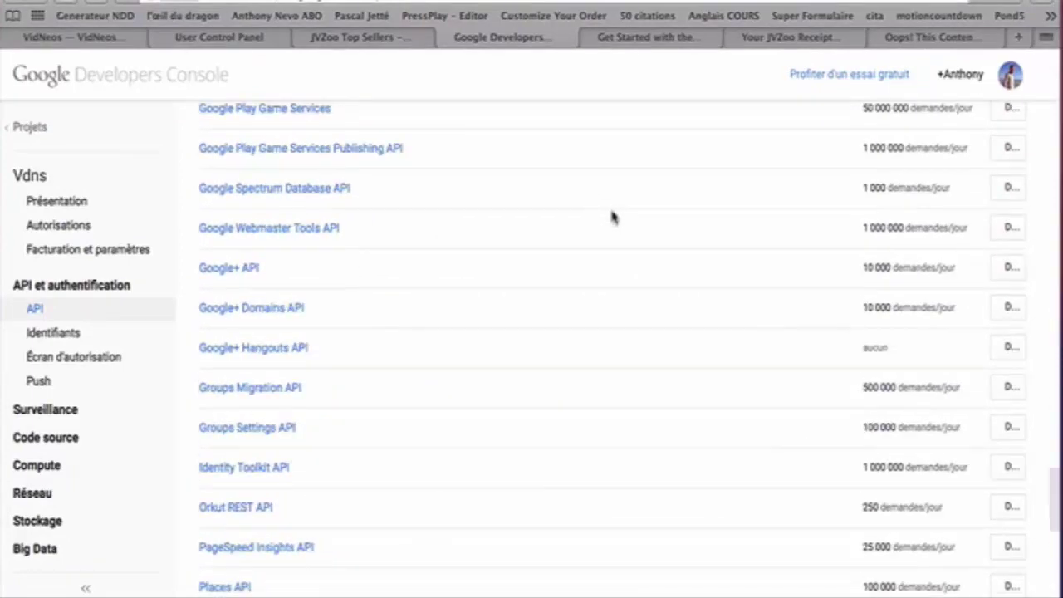
scroll(606, 225, "down", 5)
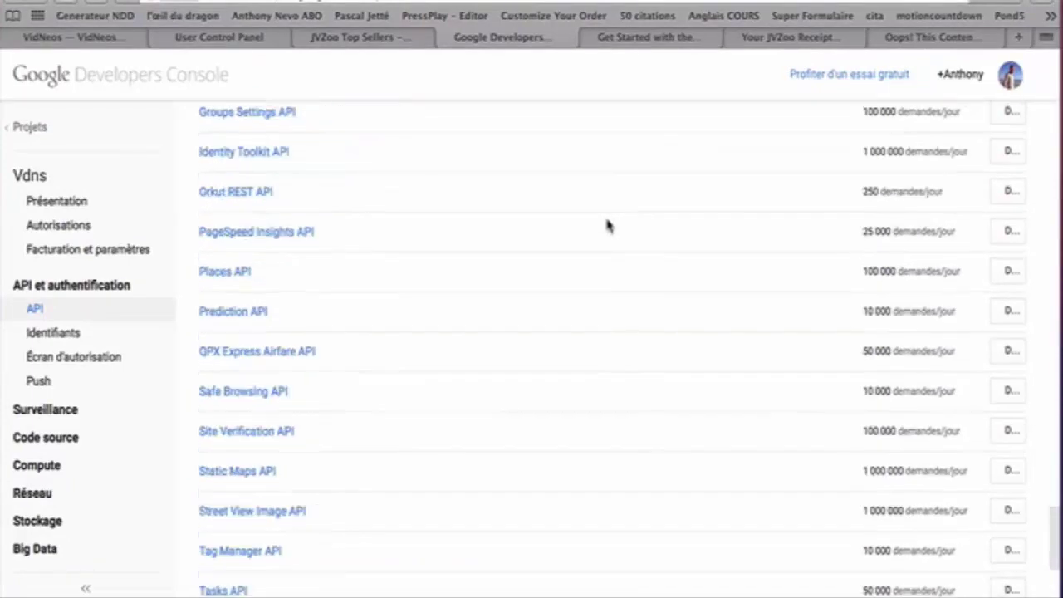
scroll(607, 226, "down", 5)
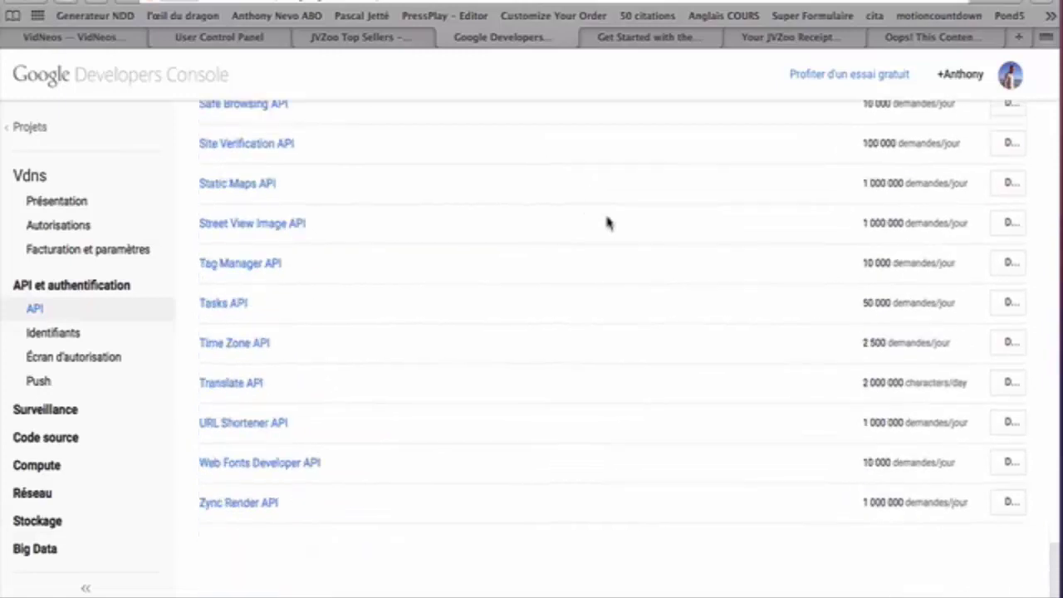
scroll(615, 373, "up", 3)
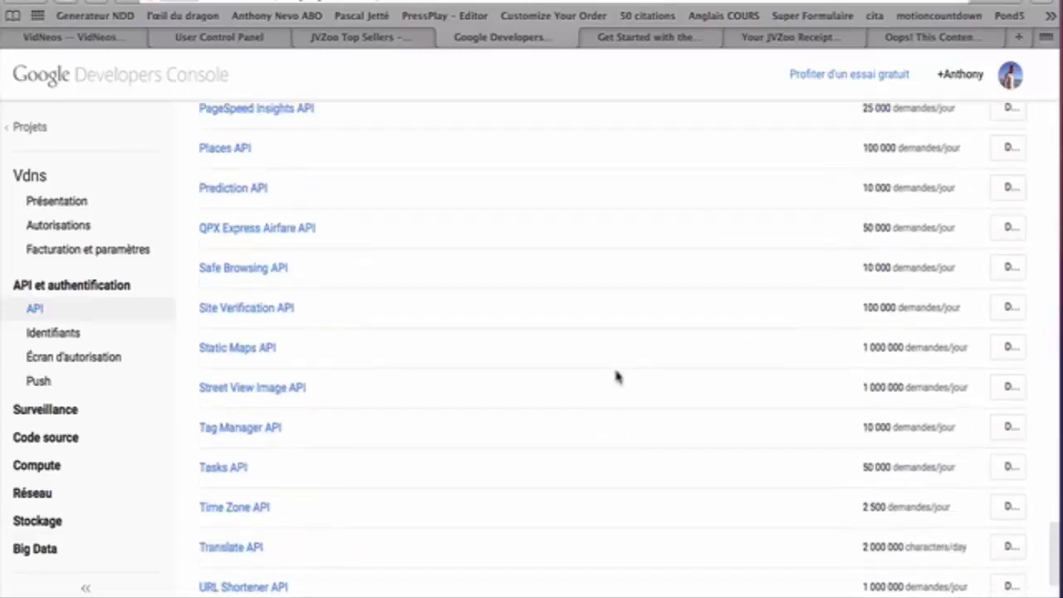
scroll(617, 377, "up", 15)
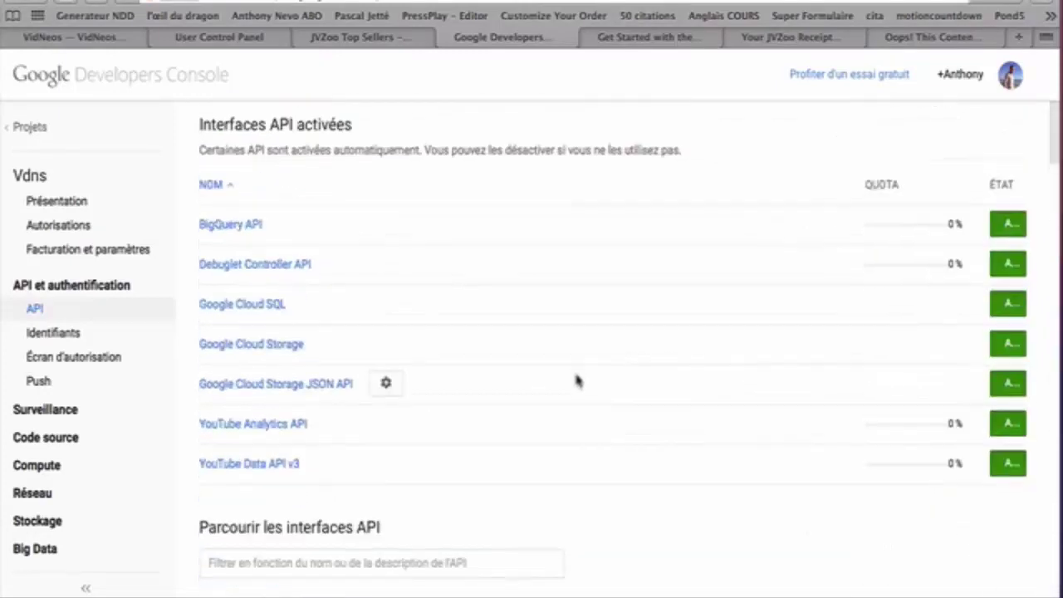
Highlight YouTube Data API v3 in the list of enabled APIs
scroll(576, 379, "down", 1)
left_click_drag(301, 437, 203, 458)
left_click(226, 463)
left_click_drag(312, 442, 325, 405)
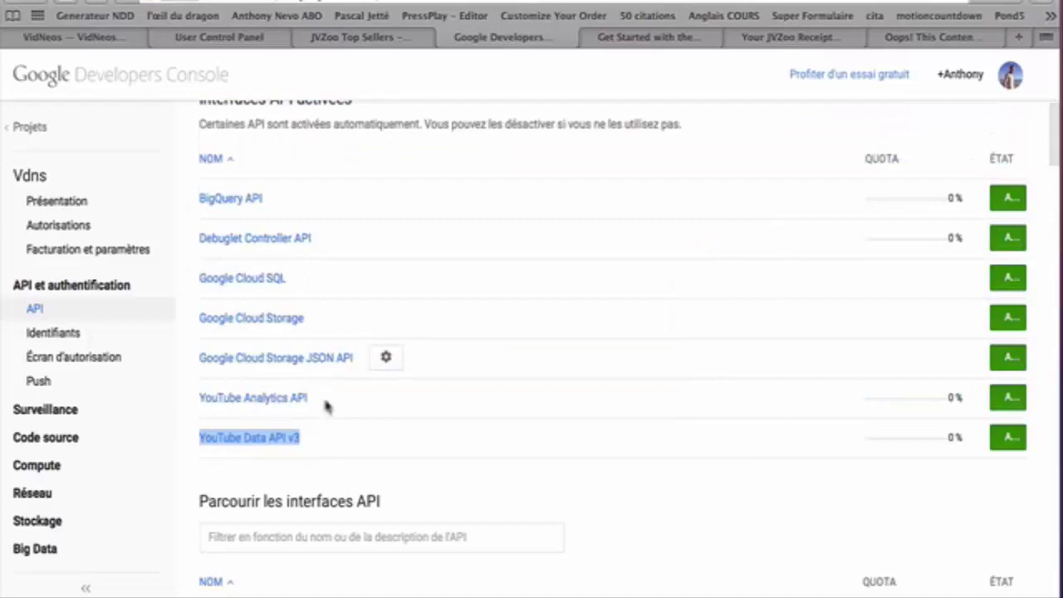
left_click(312, 442)
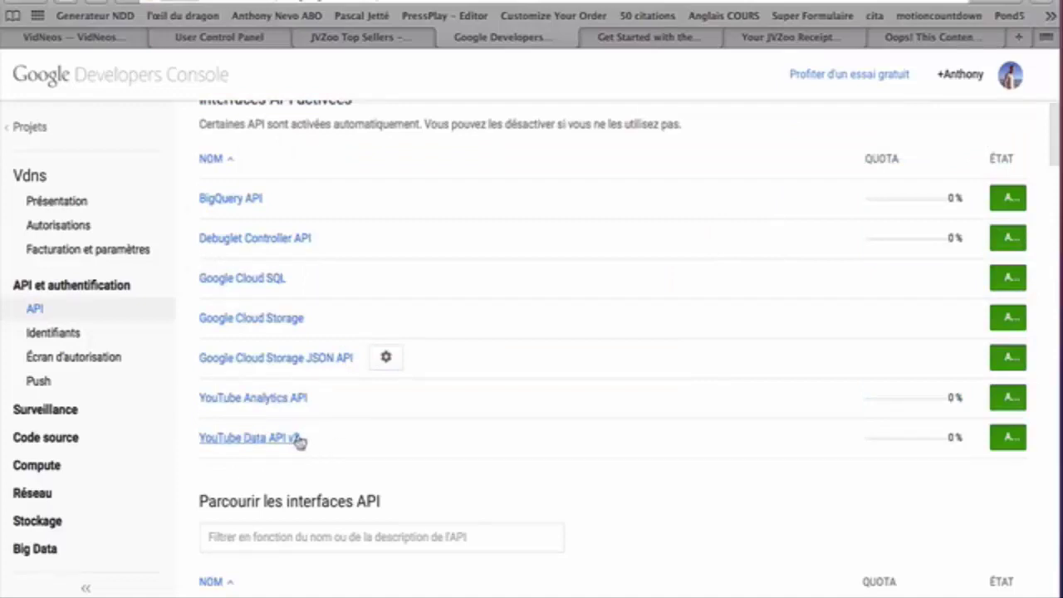
triple_click(223, 447)
Look through the available APIs again and check the YouTube entries and activation states against the enabled list
scroll(396, 444, "down", 10)
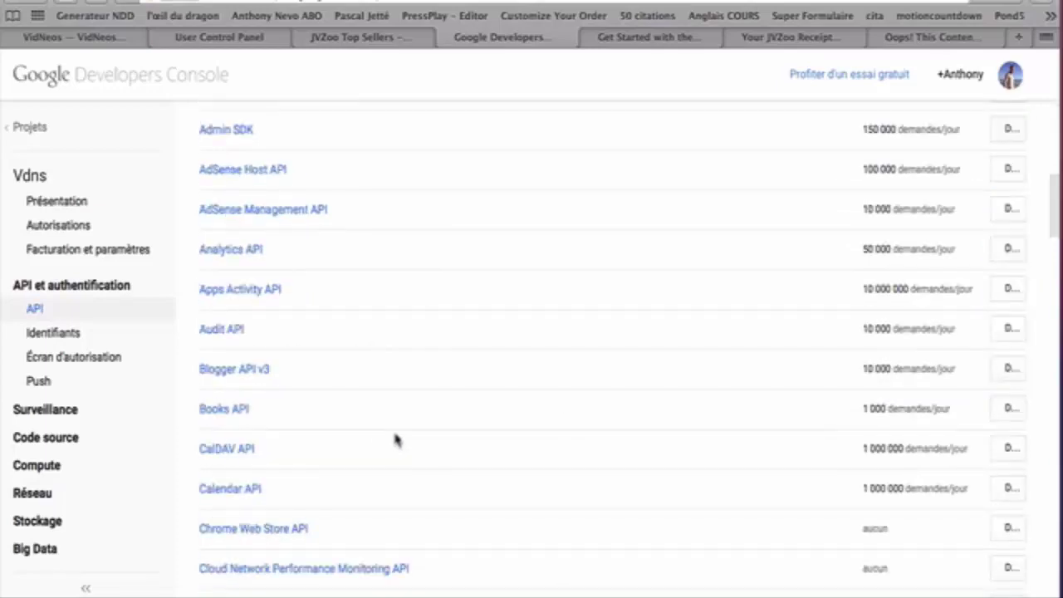
scroll(396, 441, "down", 20)
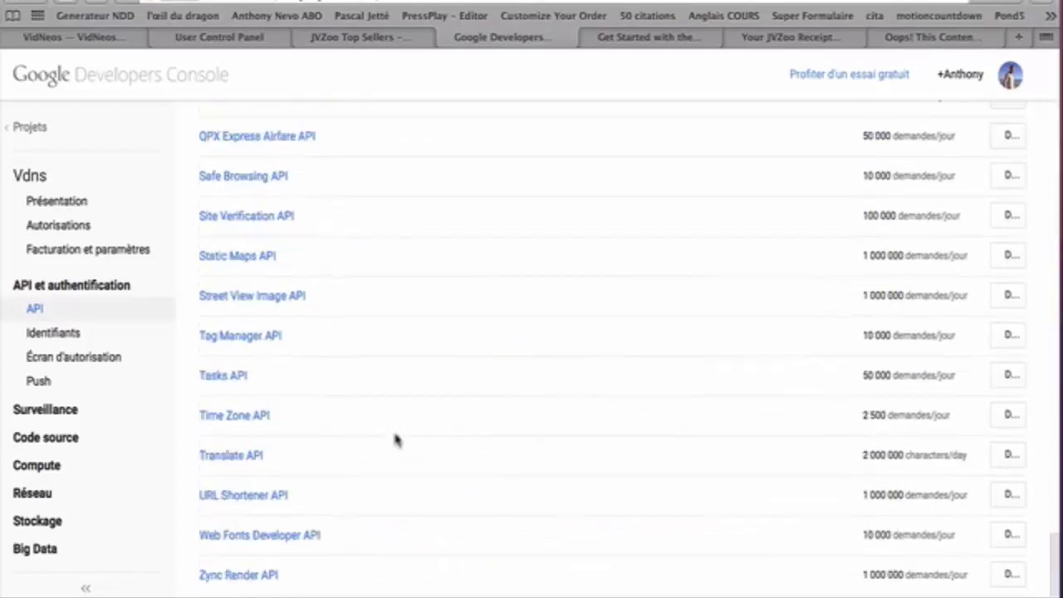
scroll(394, 440, "up", 20)
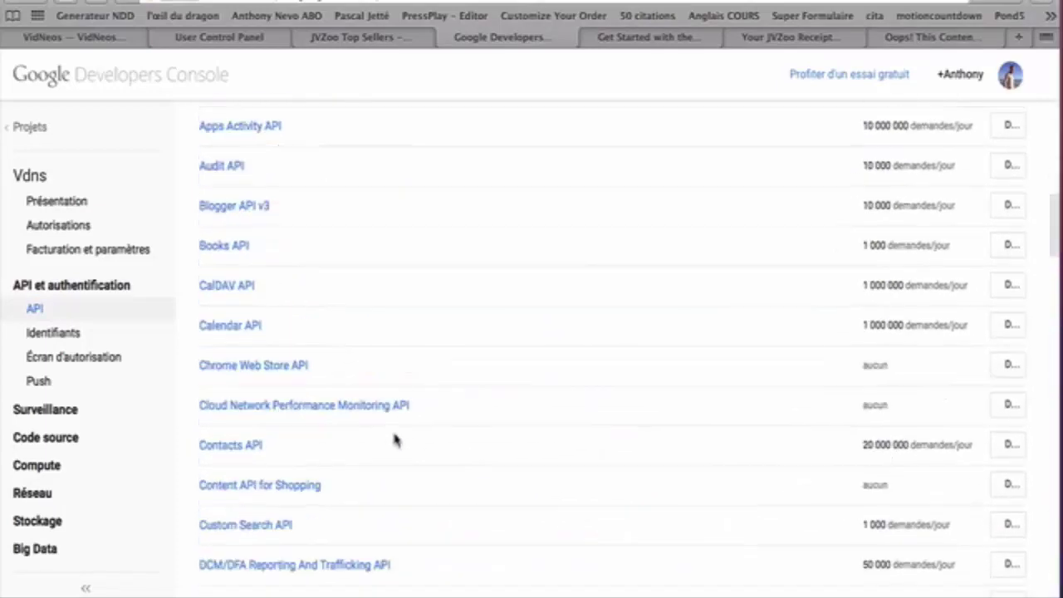
scroll(384, 460, "down", 20)
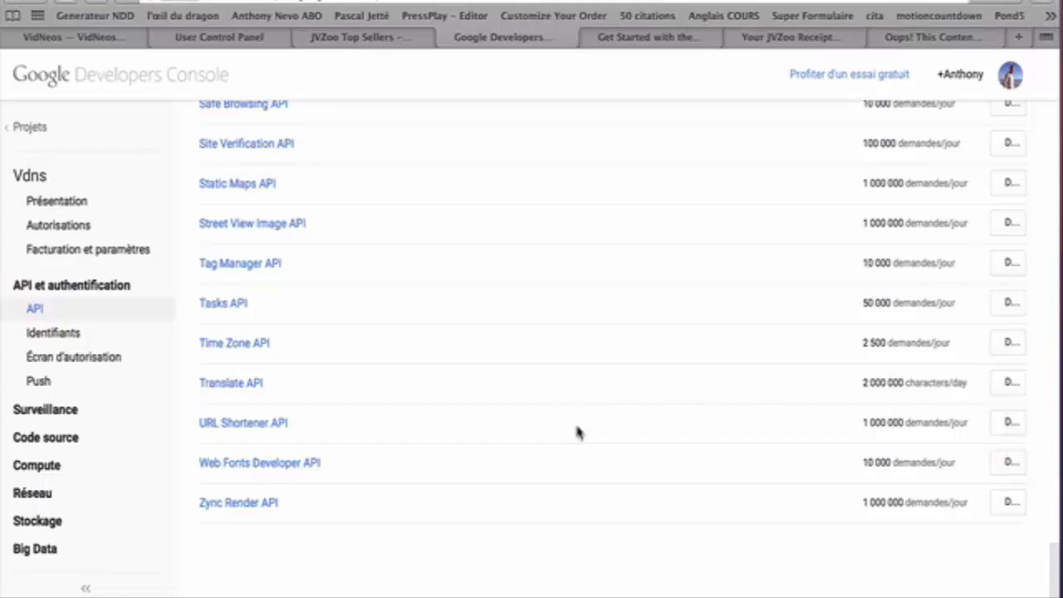
scroll(574, 420, "up", 20)
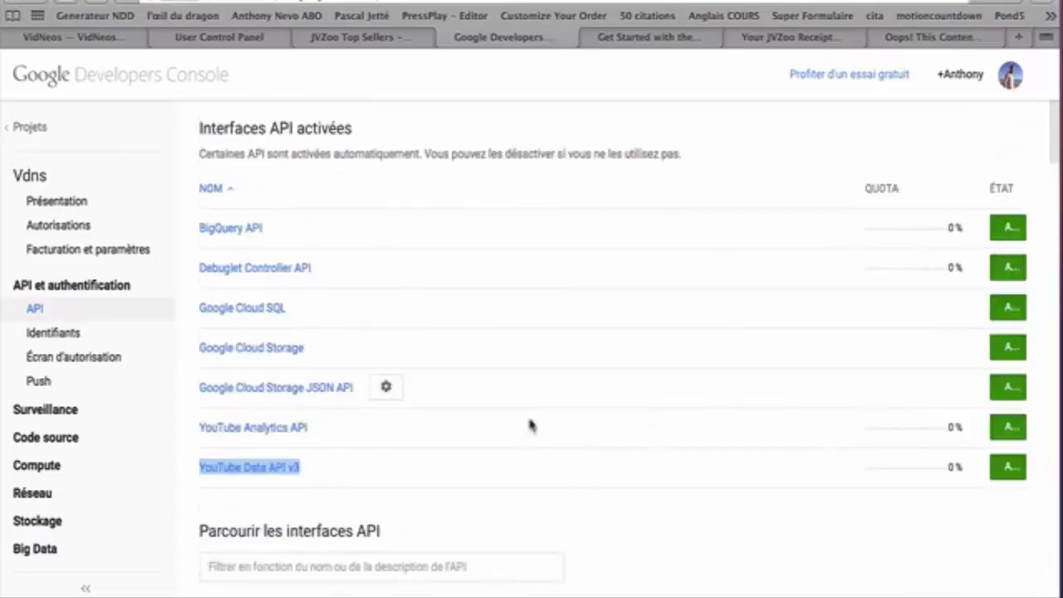
scroll(523, 390, "down", 5)
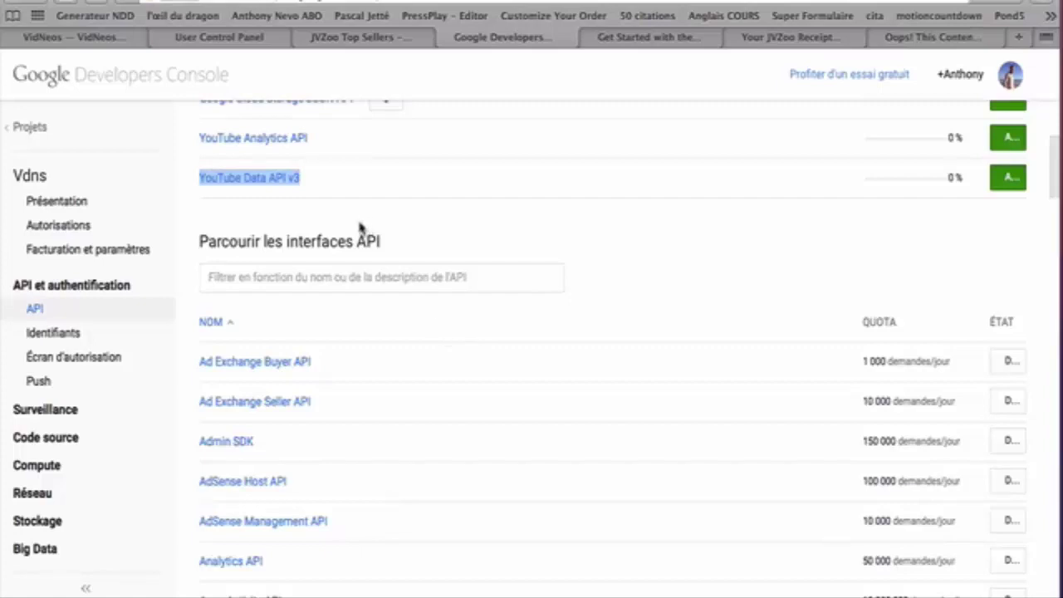
left_click(332, 213)
left_click_drag(332, 178, 203, 98)
left_click(755, 295)
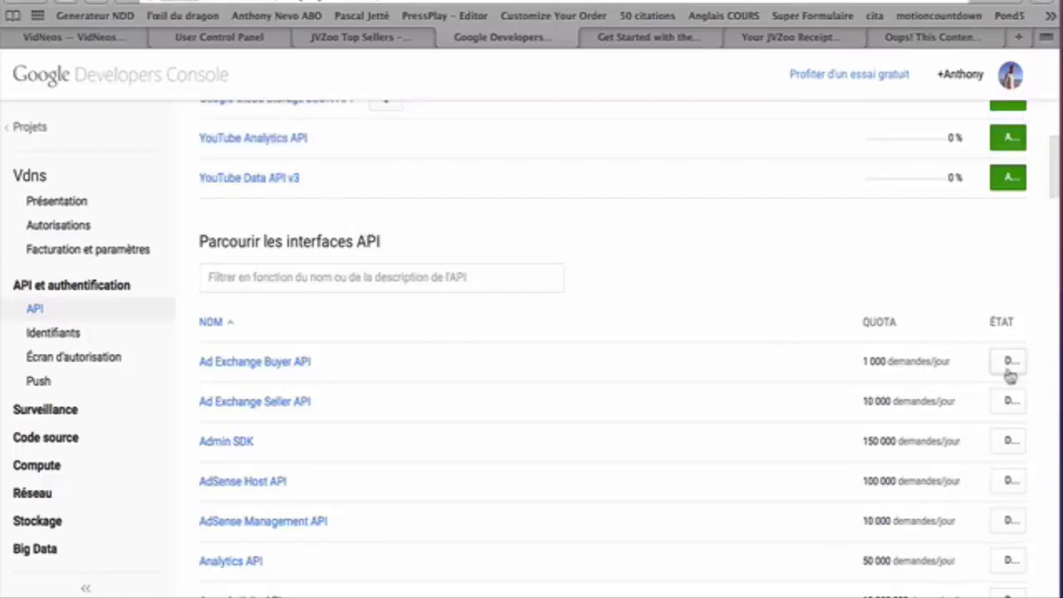
scroll(602, 208, "up", 6)
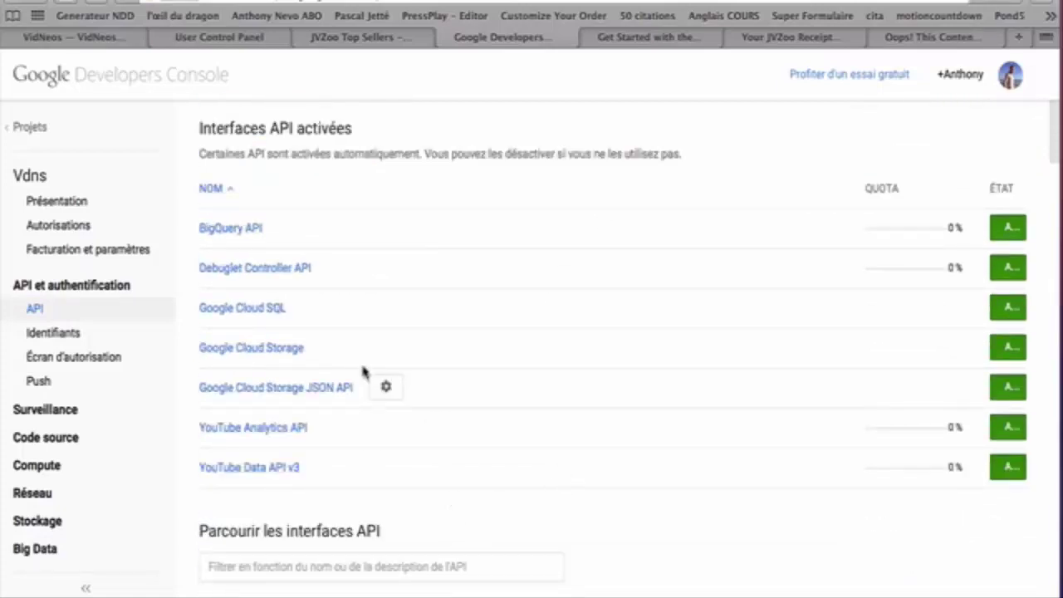
Open the Vdns project's credentials page, and preview and cancel the OAuth client ID dialog
left_click(81, 336)
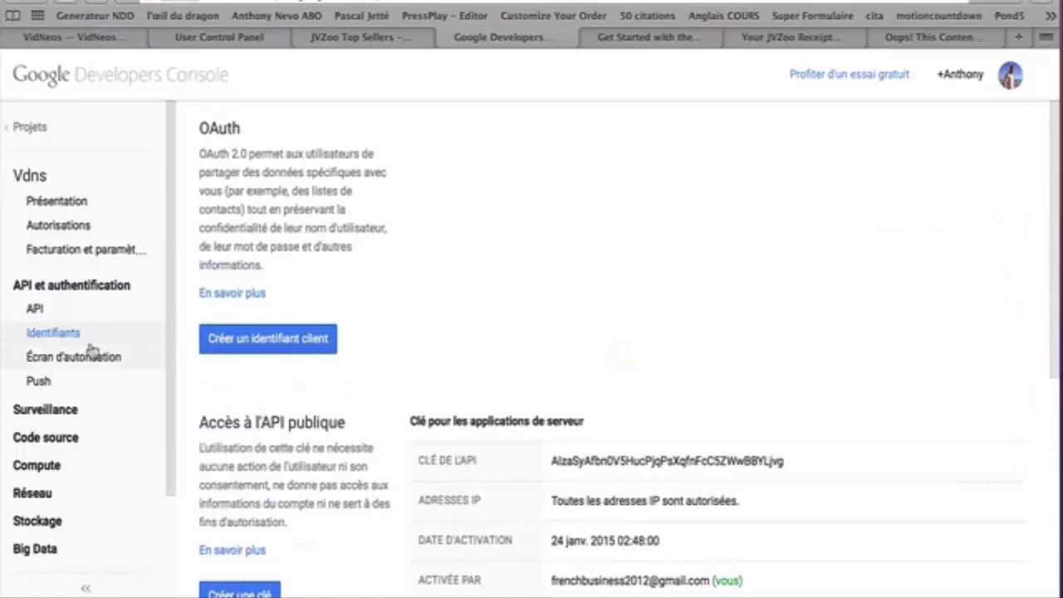
scroll(207, 400, "down", 1)
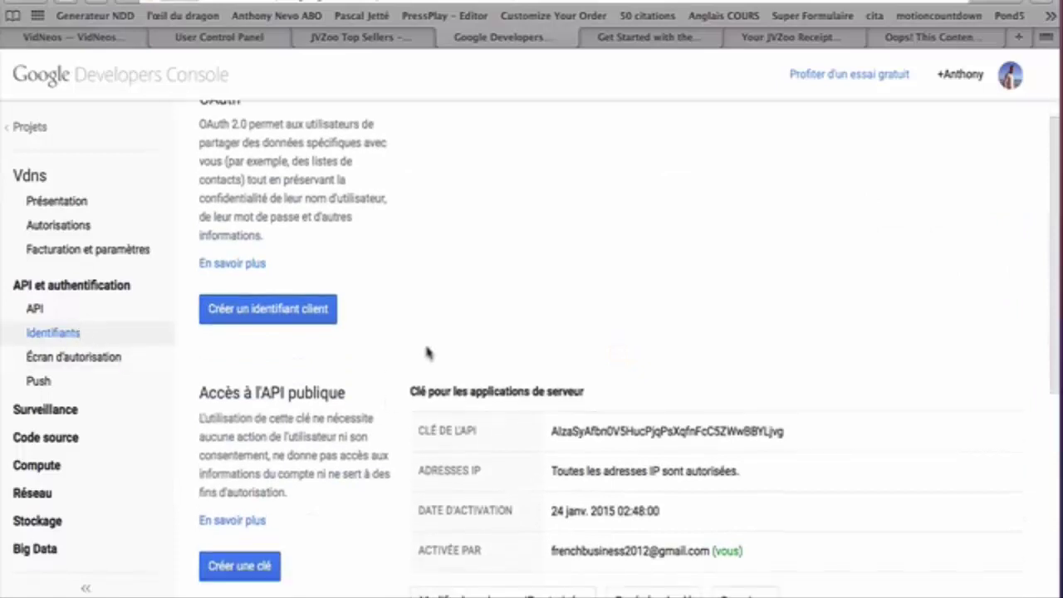
left_click(274, 322)
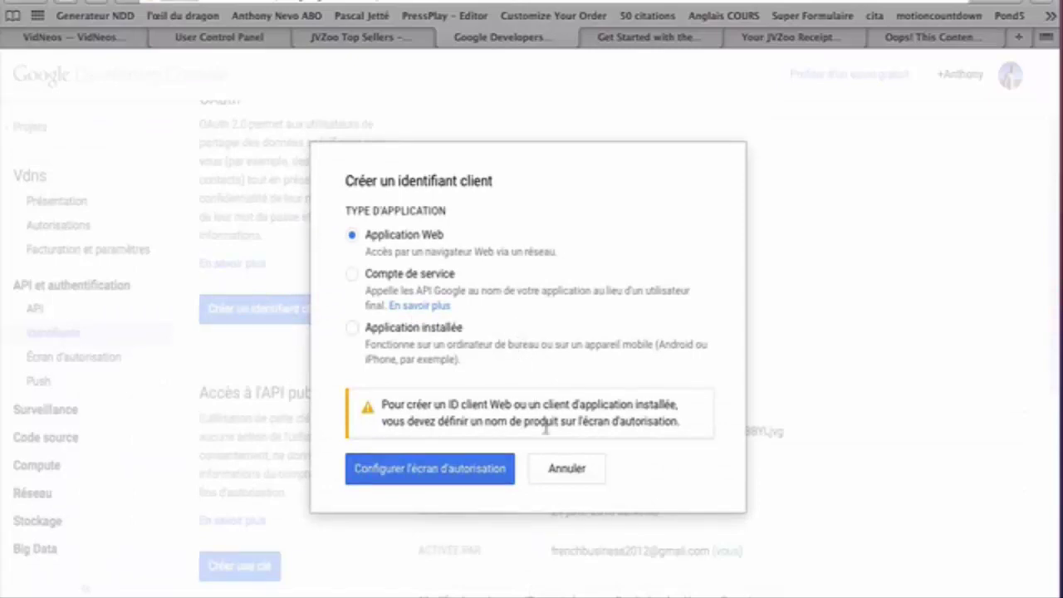
left_click(568, 469)
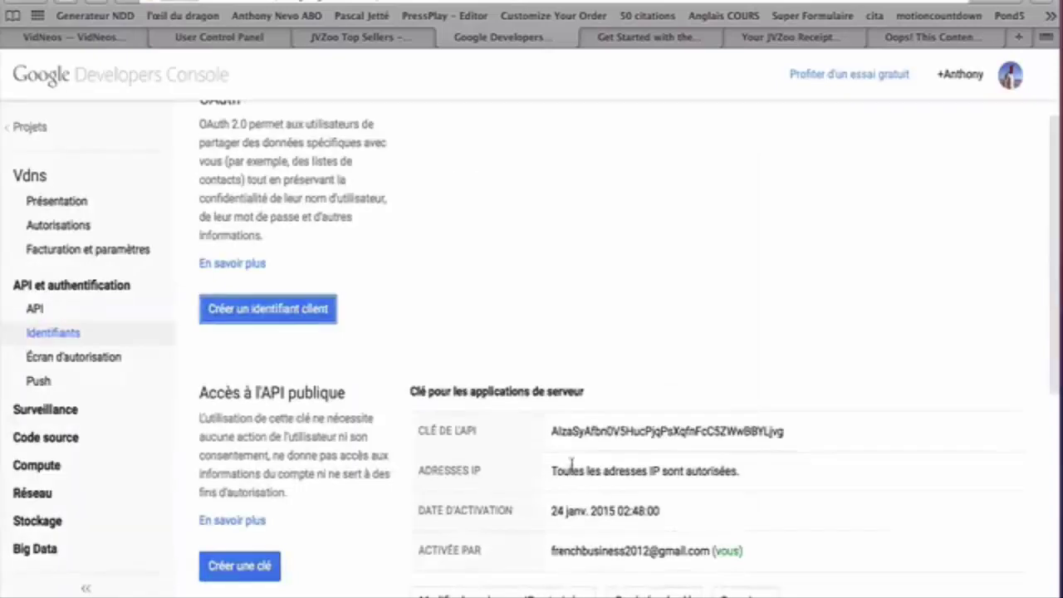
Delete the API key for browser applications from the public API access credentials
scroll(569, 465, "down", 5)
scroll(541, 437, "down", 3)
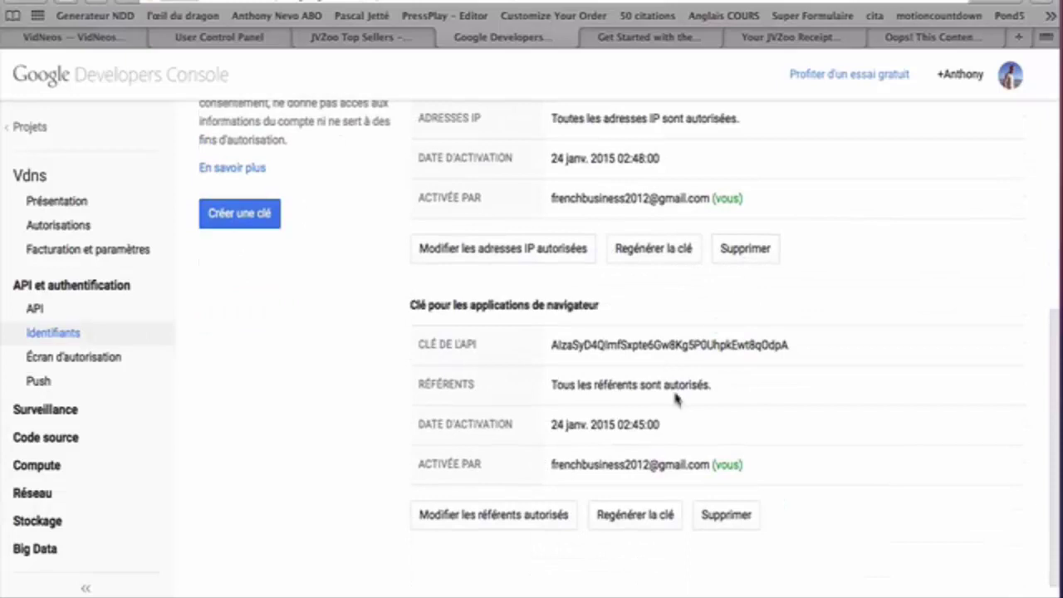
scroll(675, 434, "up", 4)
scroll(761, 491, "down", 3)
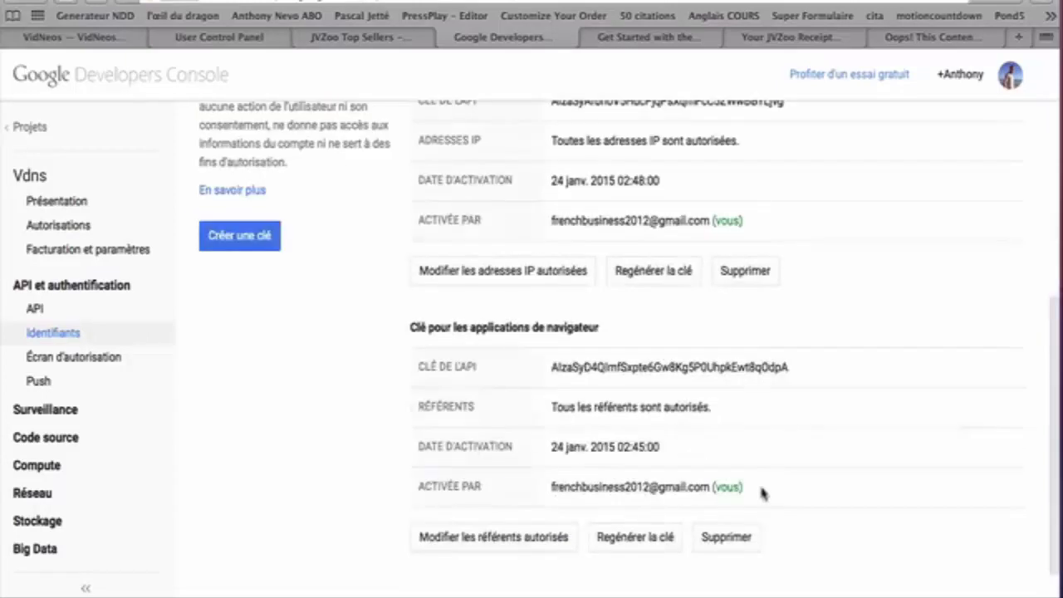
left_click(744, 540)
left_click(381, 276)
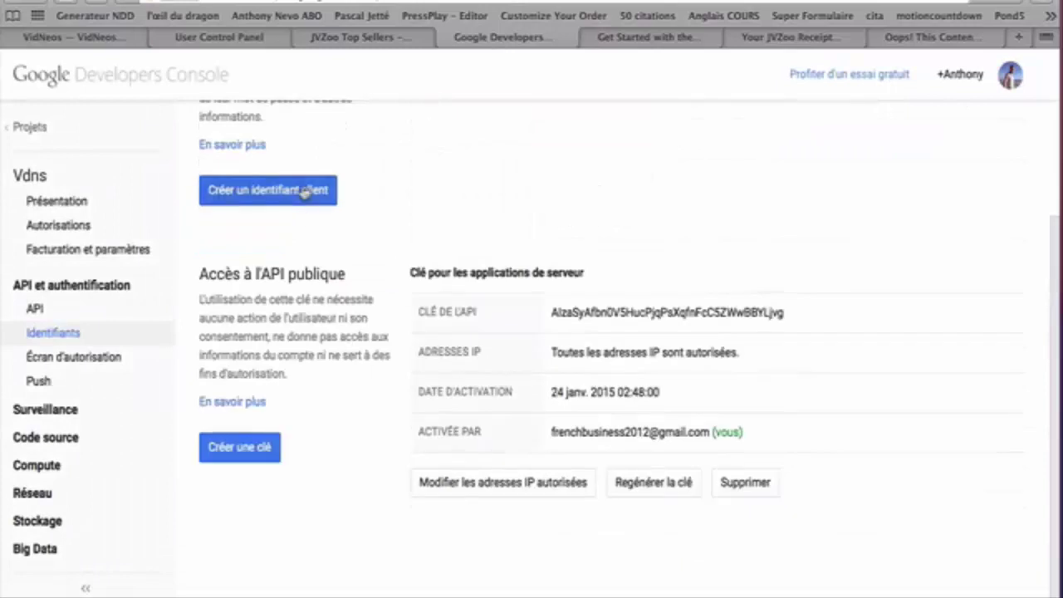
View the application type options for a new OAuth client ID again and cancel the dialog
left_click(301, 191)
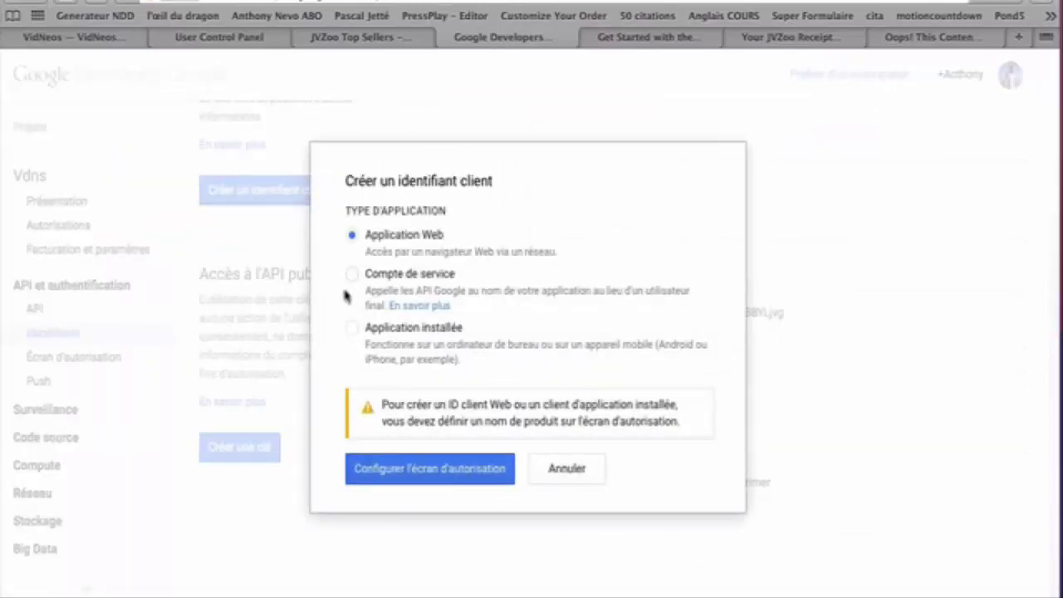
left_click(563, 470)
scroll(249, 249, "up", 1)
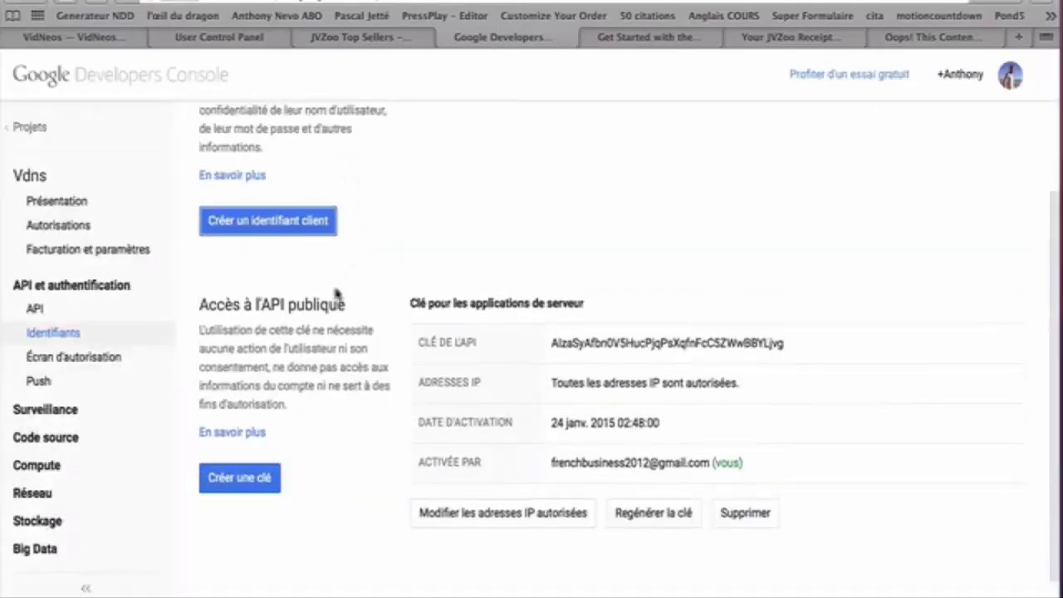
scroll(278, 274, "up", 3)
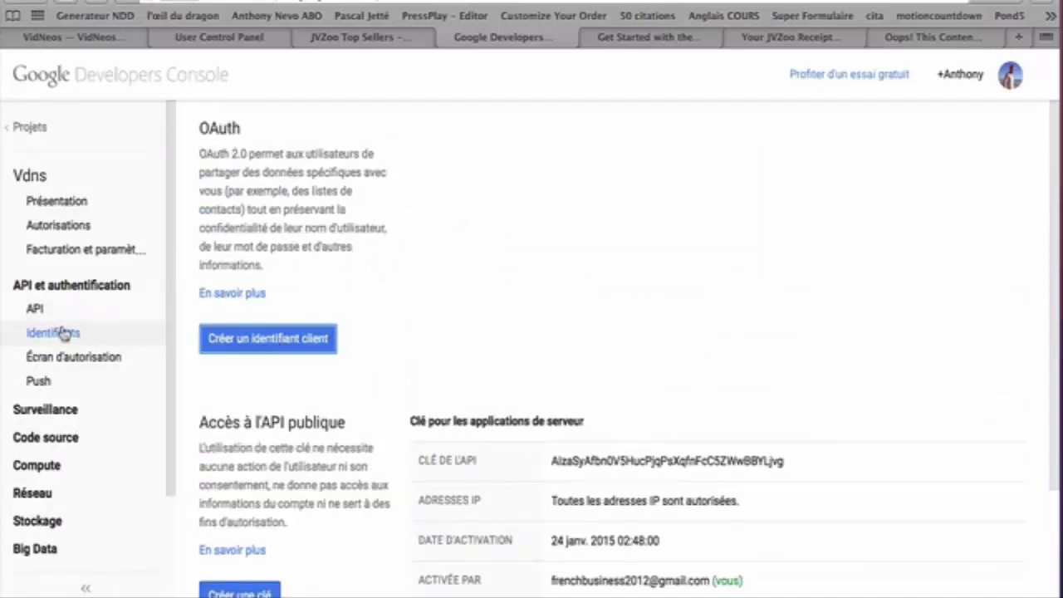
Preview the key types offered for a new public API access key and close the dialog without creating one
scroll(642, 387, "down", 2)
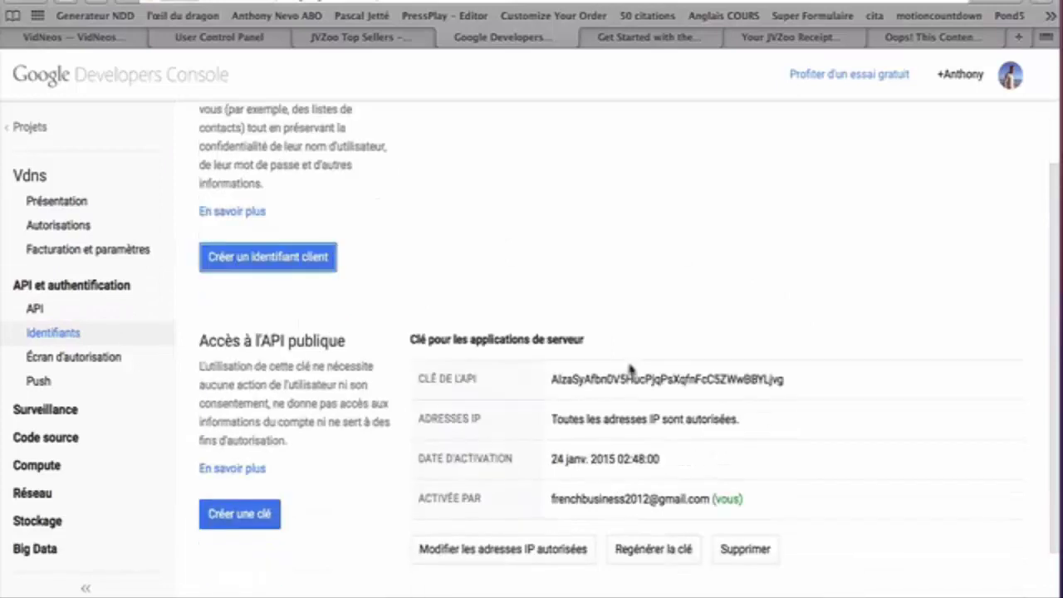
left_click(257, 515)
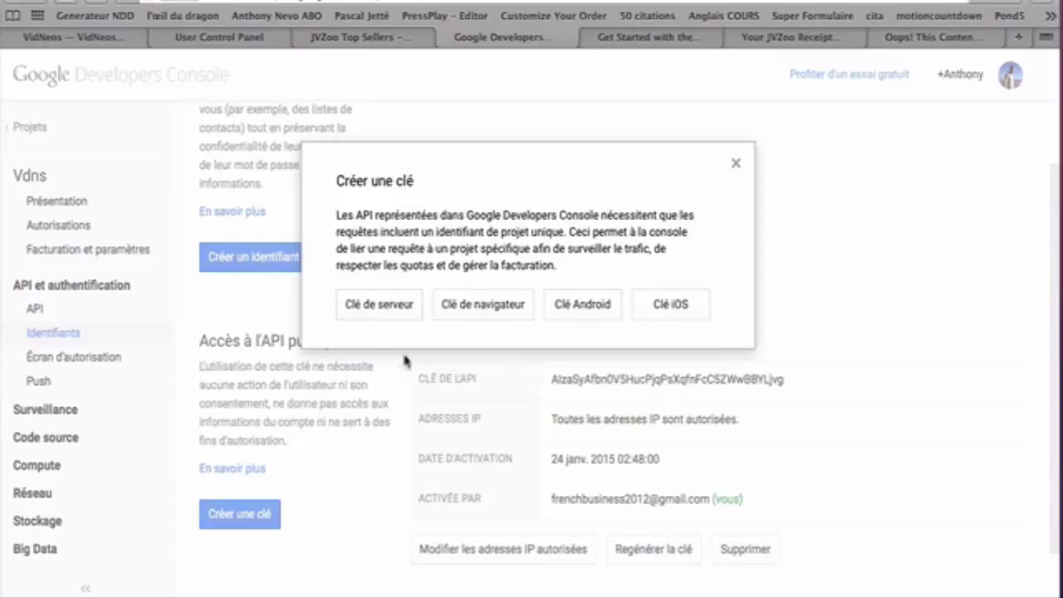
left_click(736, 166)
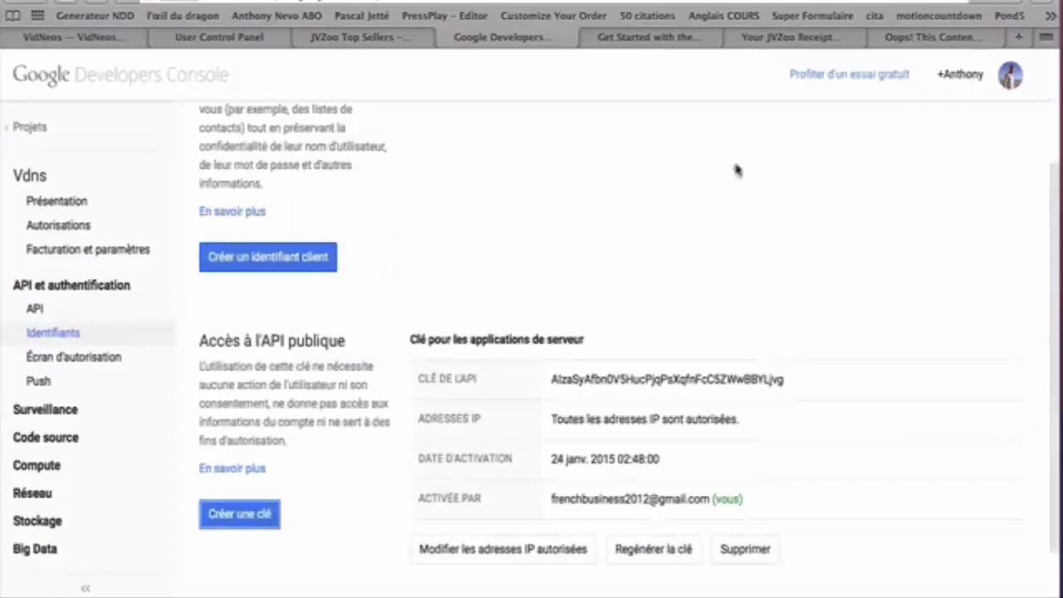
scroll(806, 315, "down", 1)
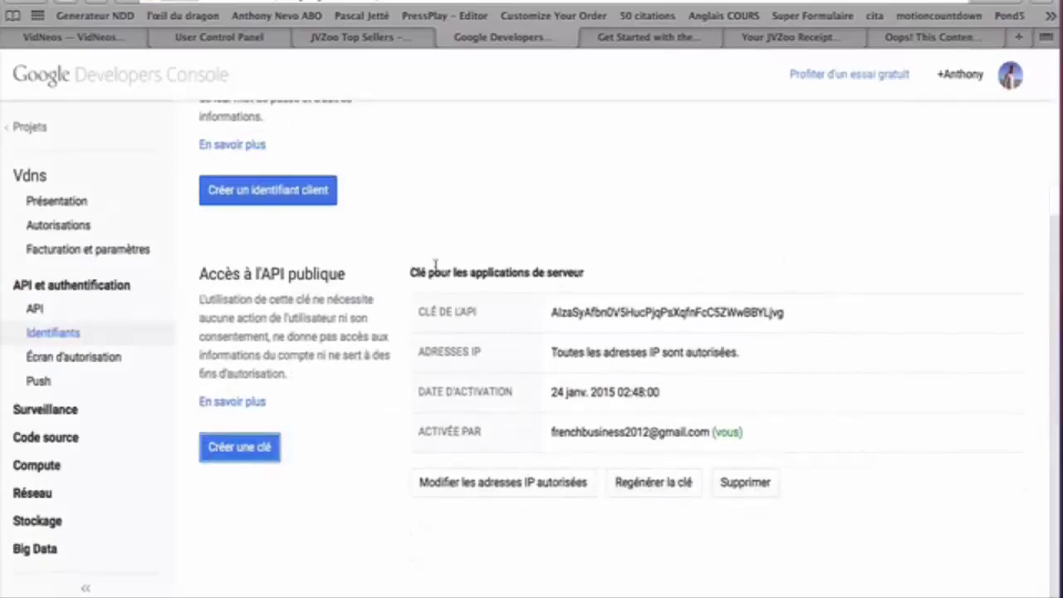
Select the API key listed under the server applications key
left_click_drag(434, 266, 716, 345)
left_click(772, 335)
left_click_drag(589, 305, 863, 313)
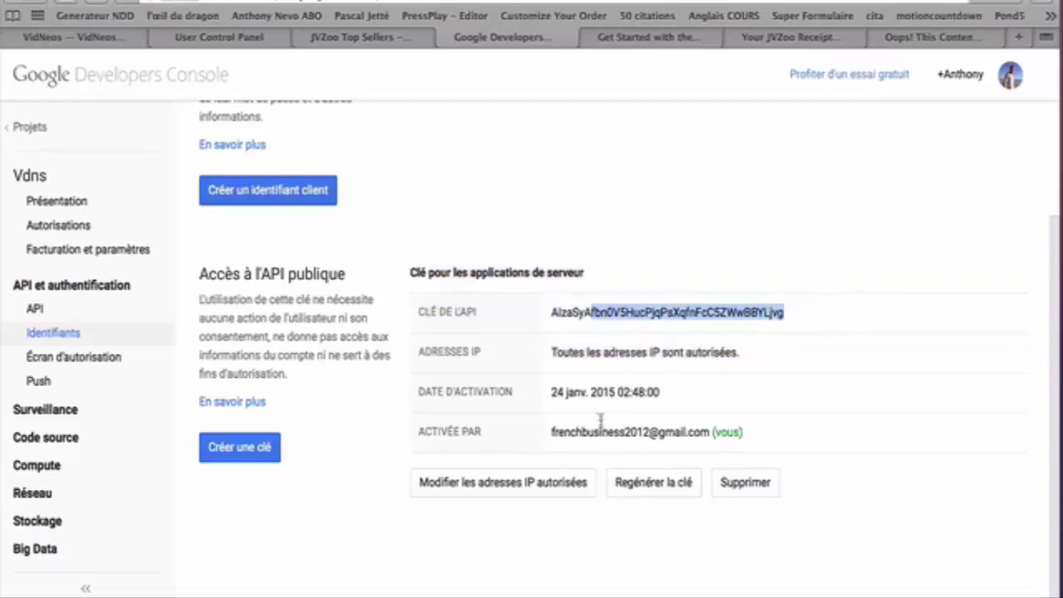
Select the complete server API key, switch to VidNeos and activate the YouTube API field in its credential information
left_click(581, 328)
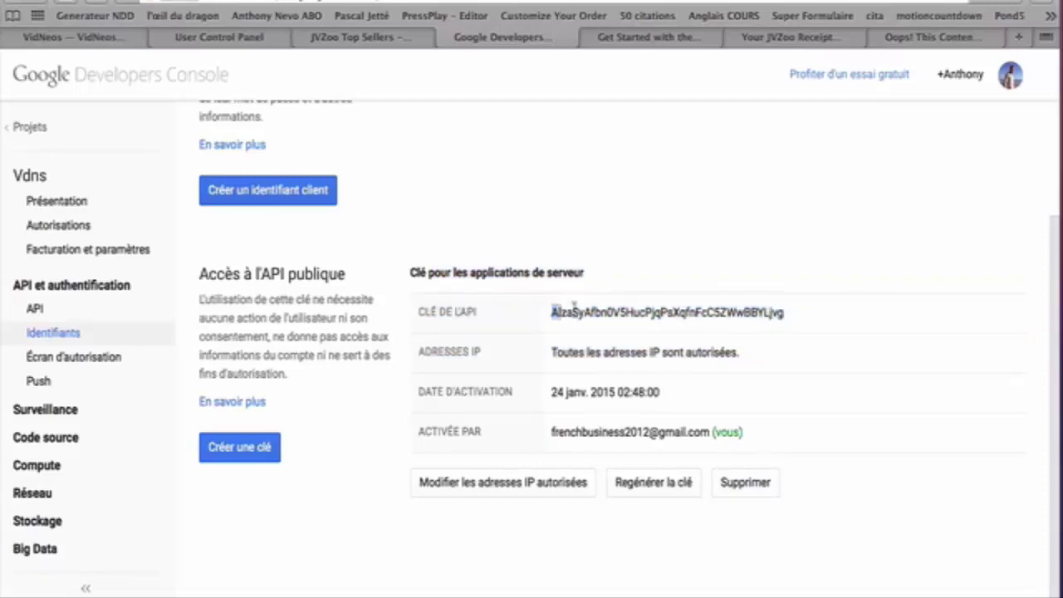
left_click_drag(551, 312, 807, 314)
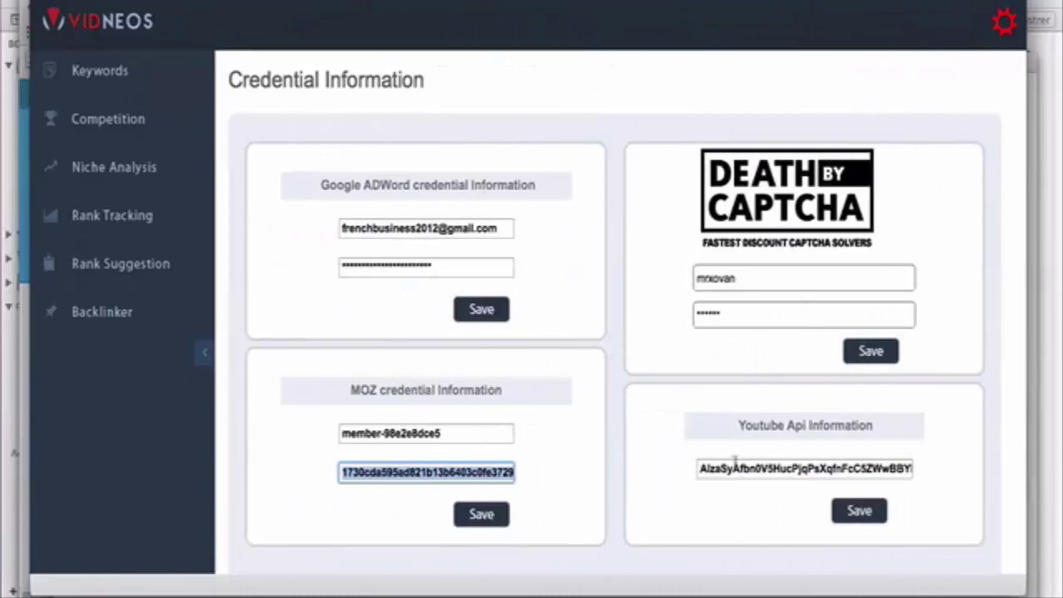
left_click(734, 465)
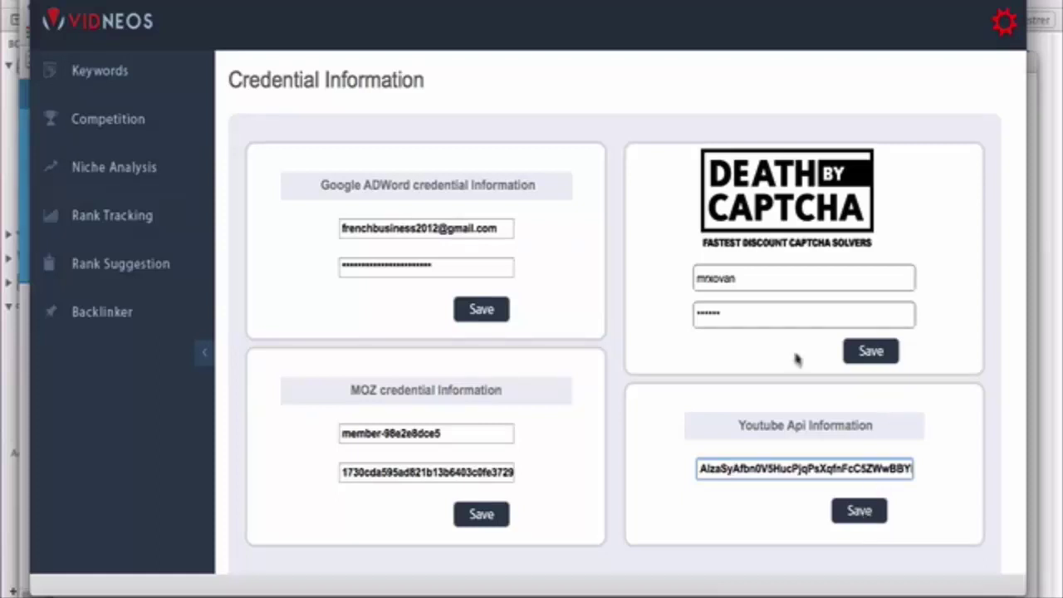
Look through the VidNeos modules, including Rank Tracking and Niche Analysis, and return to Keywords
left_click(143, 70)
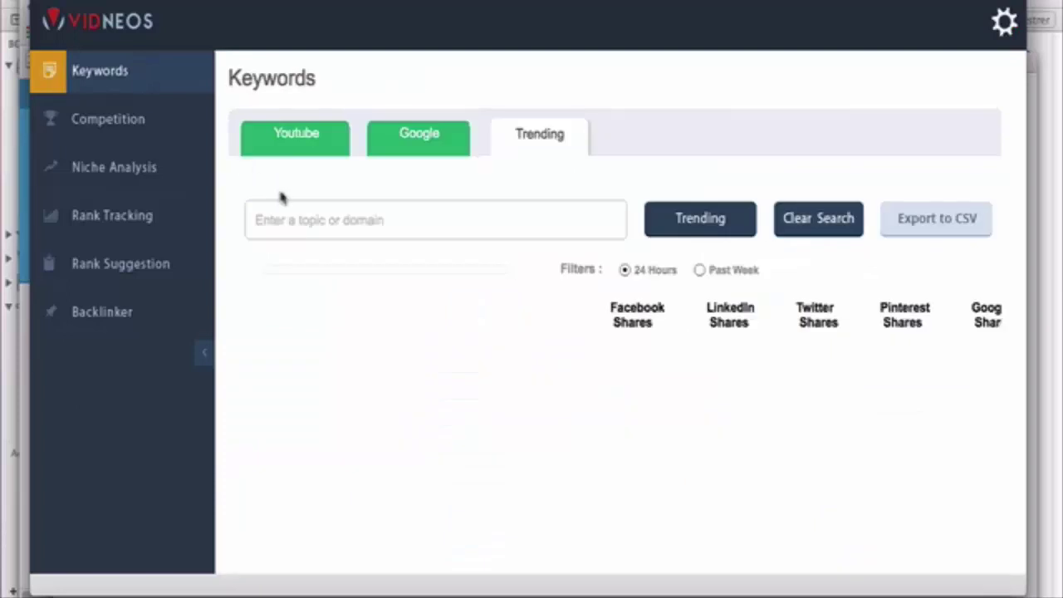
left_click(166, 305)
left_click(161, 215)
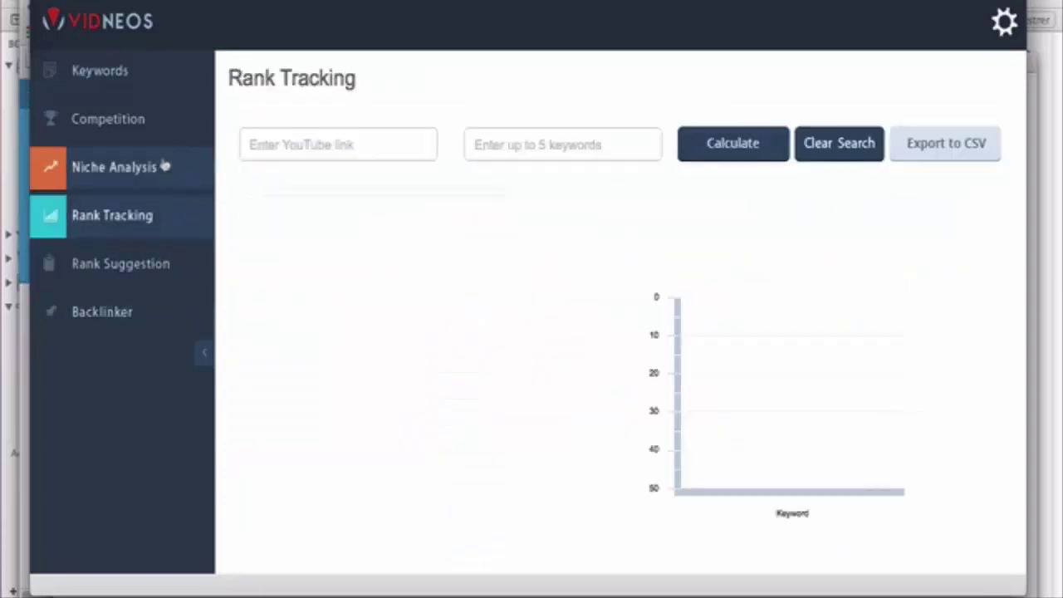
left_click(161, 167)
left_click(154, 103)
left_click(127, 72)
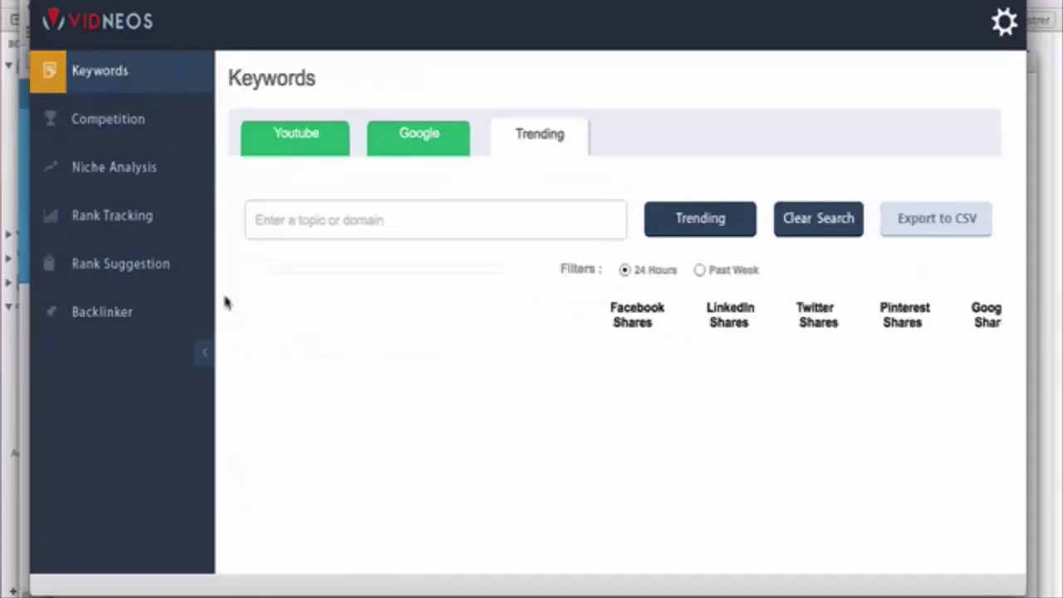
Compare the YouTube and Google keyword search forms in the Keywords module
left_click(290, 128)
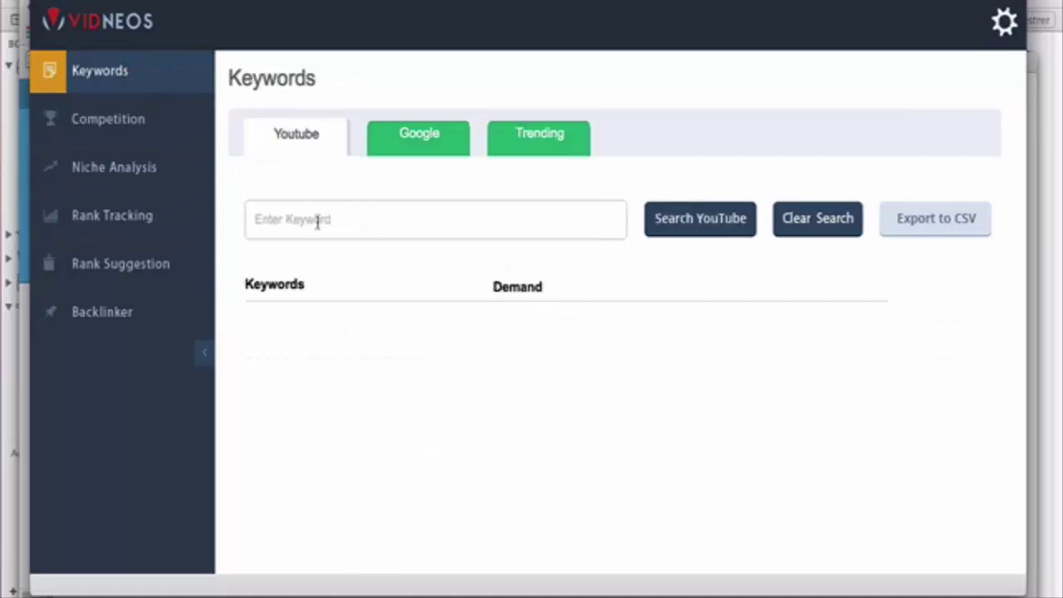
left_click(341, 226)
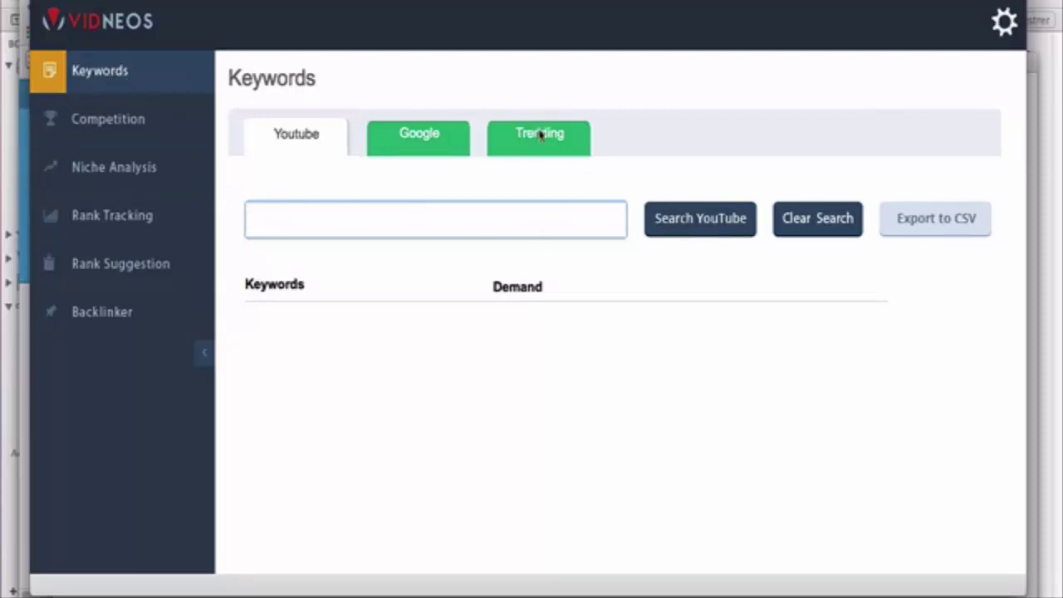
left_click(388, 139)
left_click(303, 131)
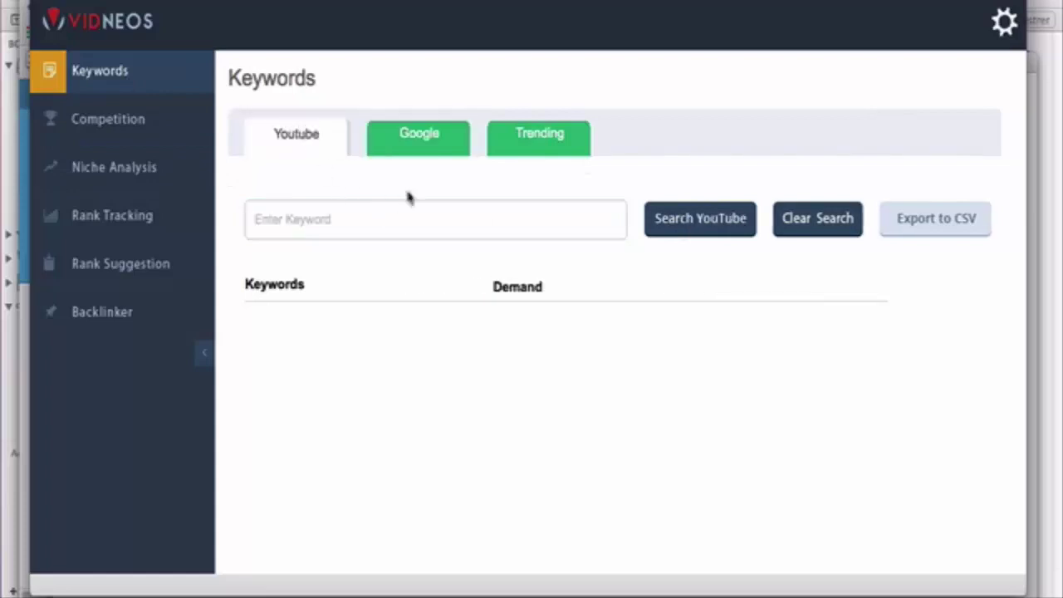
left_click(433, 153)
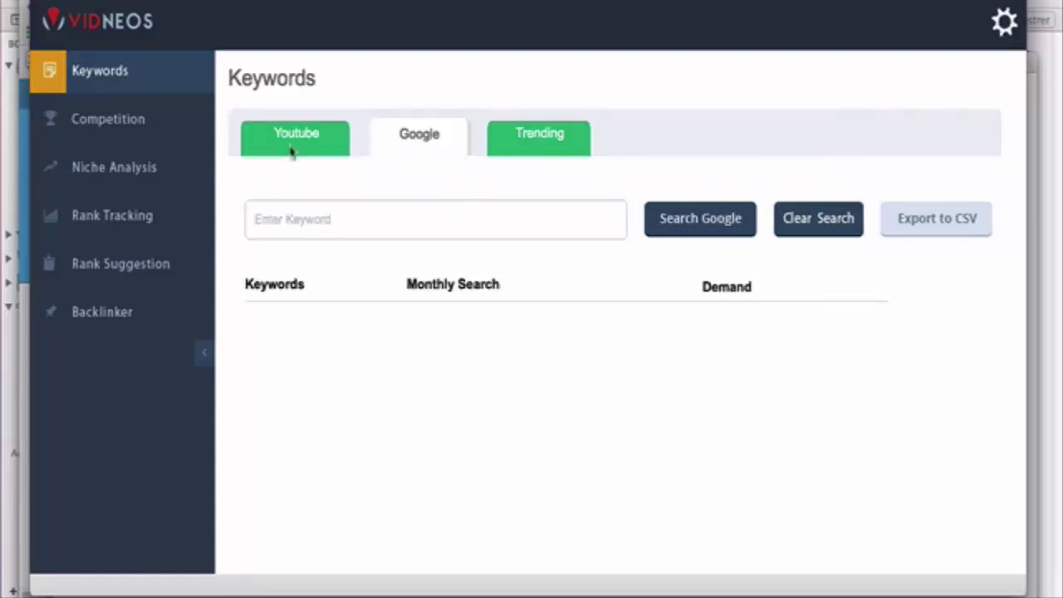
left_click(303, 143)
left_click(418, 138)
Run a Trending search in the Keywords module for the topic "politique"
left_click(515, 130)
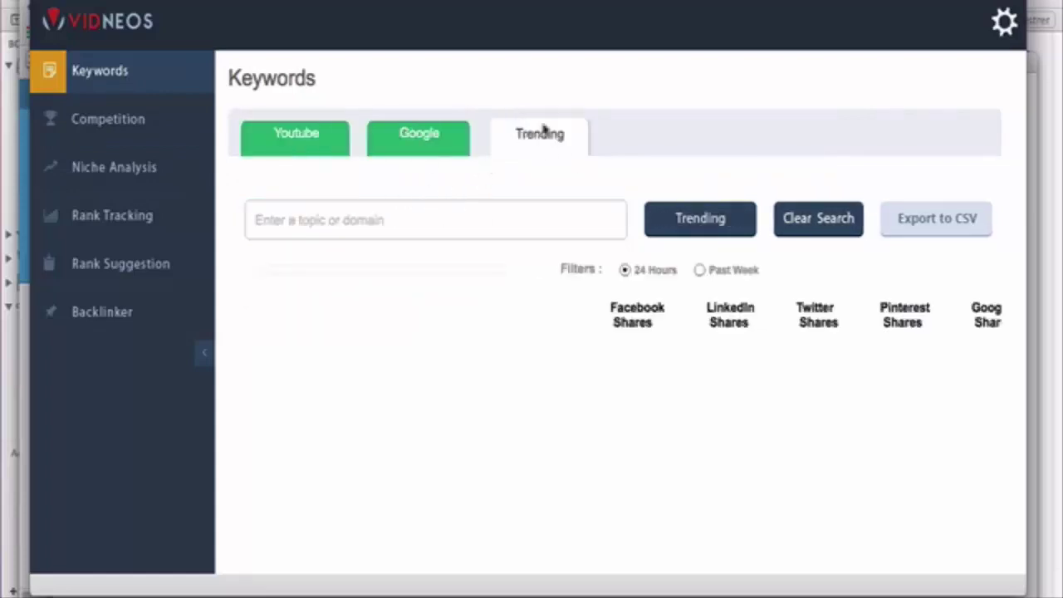
left_click(453, 228)
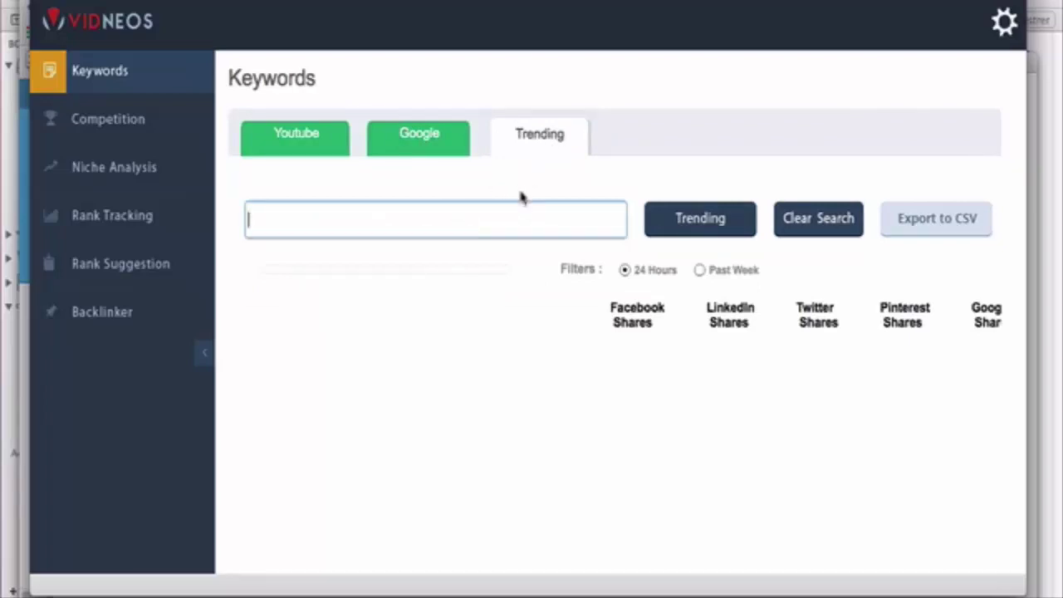
type("politique")
left_click(723, 224)
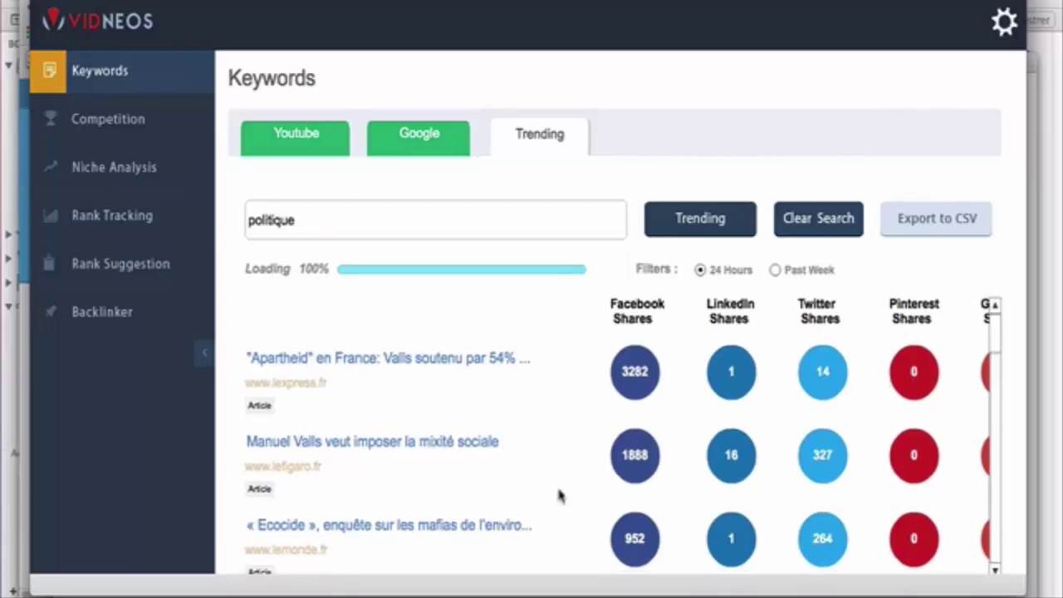
Enlarge the VidNeos window to fit the Google+ shares column and look over the trending articles
scroll(559, 493, "down", 2)
left_click_drag(988, 336, 1036, 311)
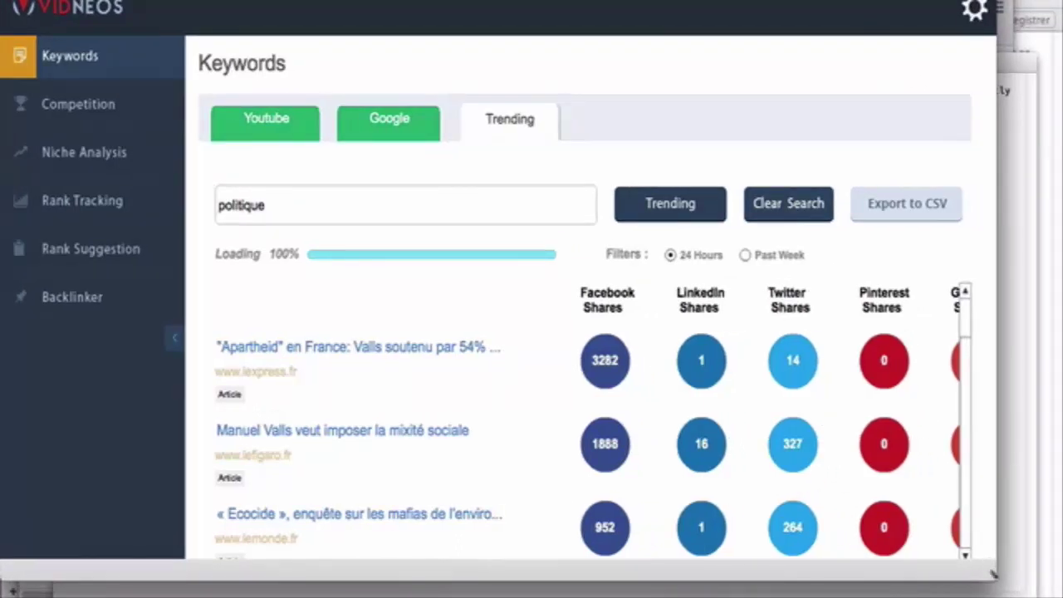
left_click_drag(998, 583, 1061, 597)
mouse_move(922, 580)
left_mouse_down()
mouse_move(1022, 580)
mouse_move(922, 579)
left_mouse_up()
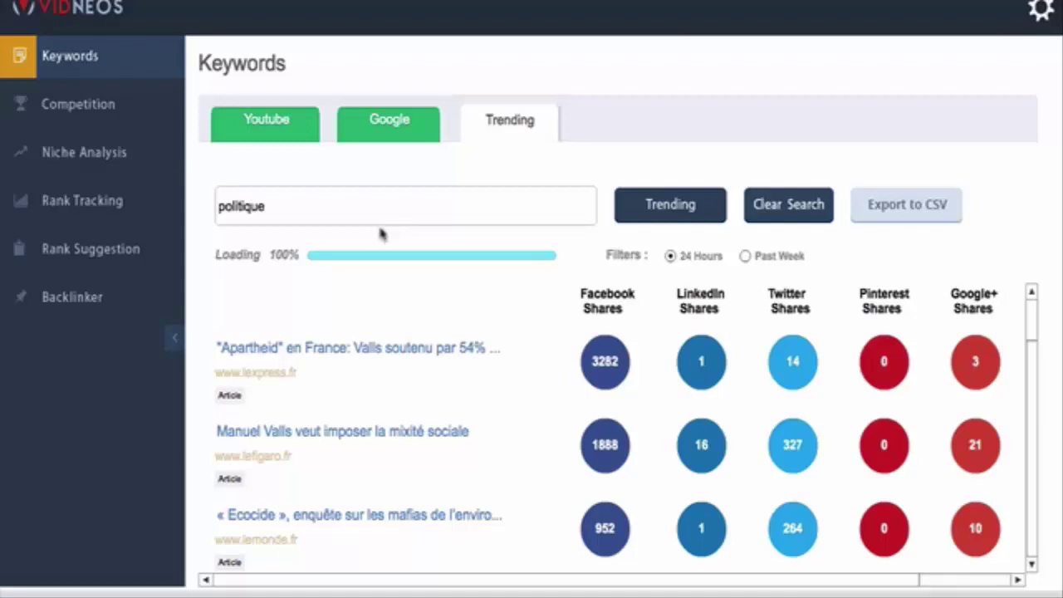
scroll(1032, 369, "down", 2)
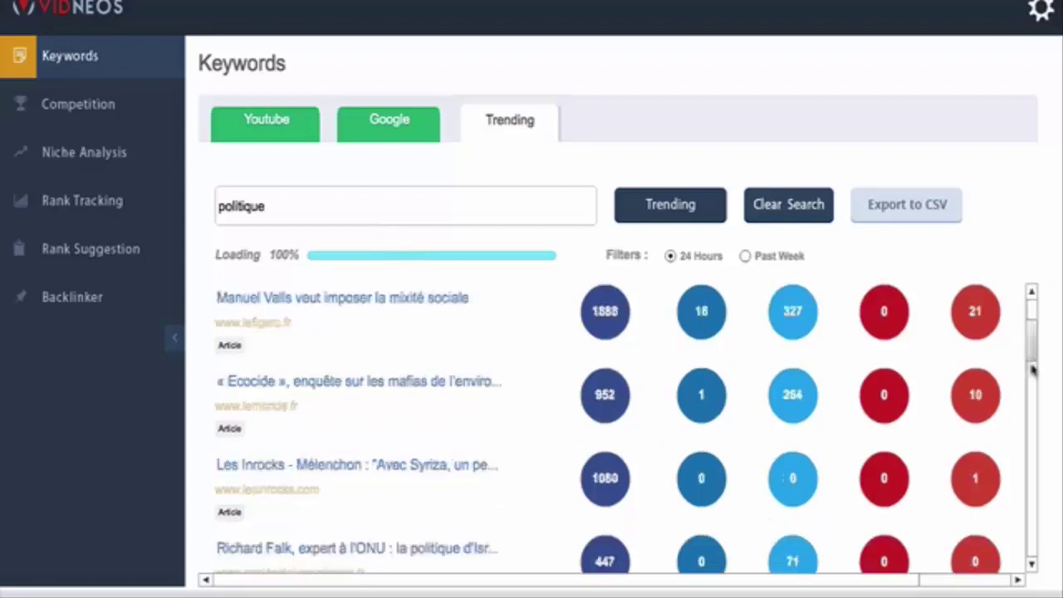
scroll(1033, 369, "up", 3)
Search the YouTube competition for the keyword "gagner argent"
left_click(110, 116)
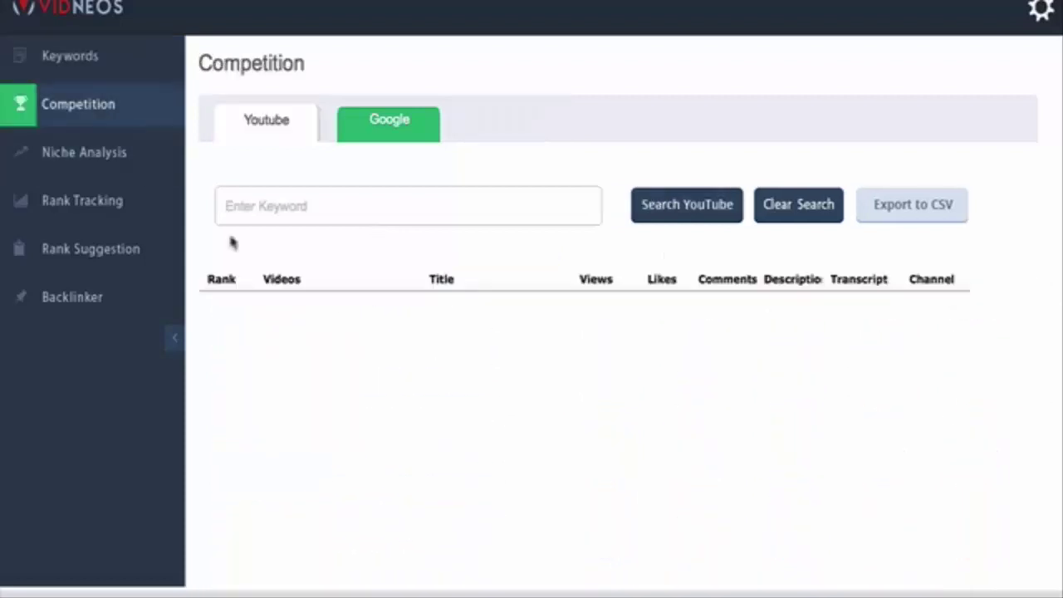
left_click(323, 208)
type("g")
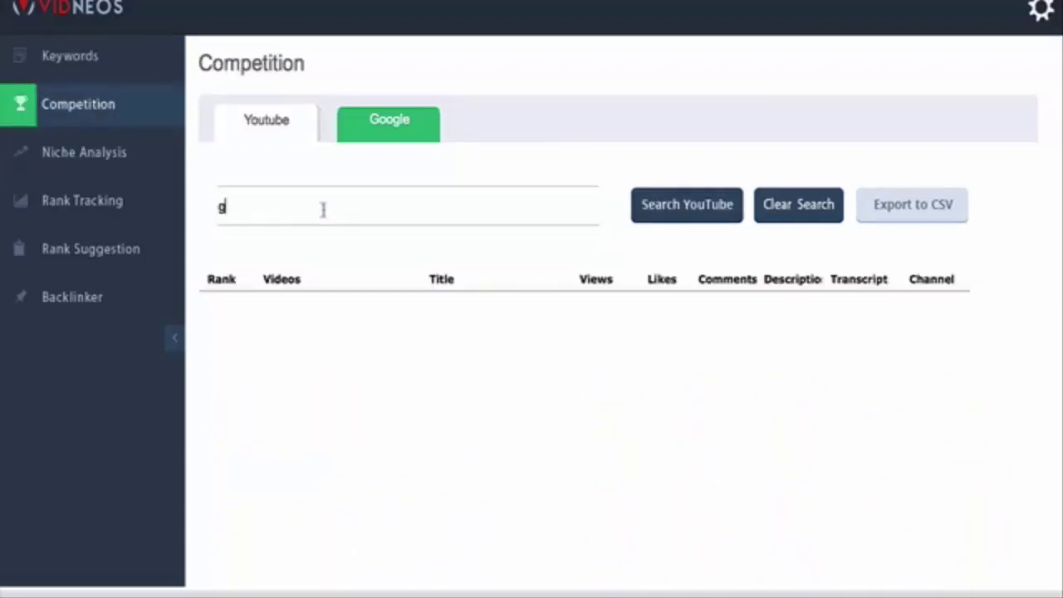
type("agner argent")
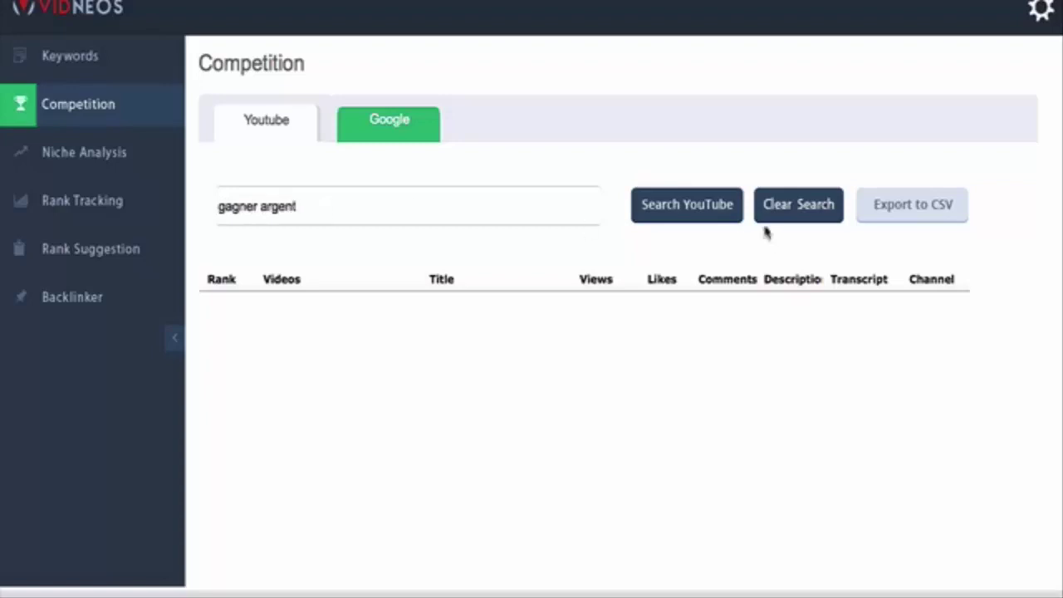
left_click(689, 217)
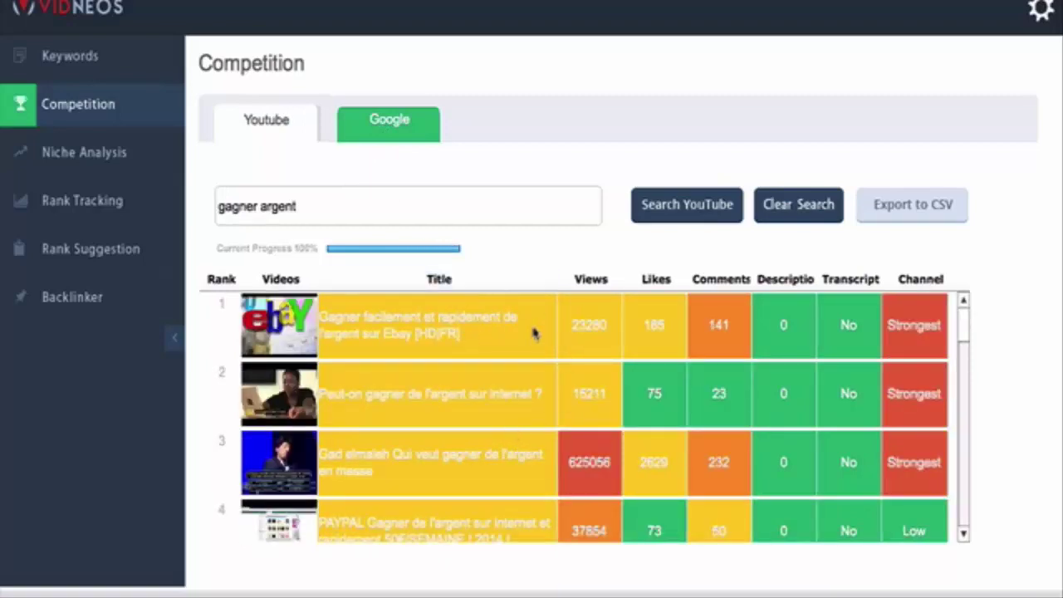
Examine the ranked YouTube competitors for their views, likes, comments, description, transcript and channel strength
scroll(534, 332, "down", 15)
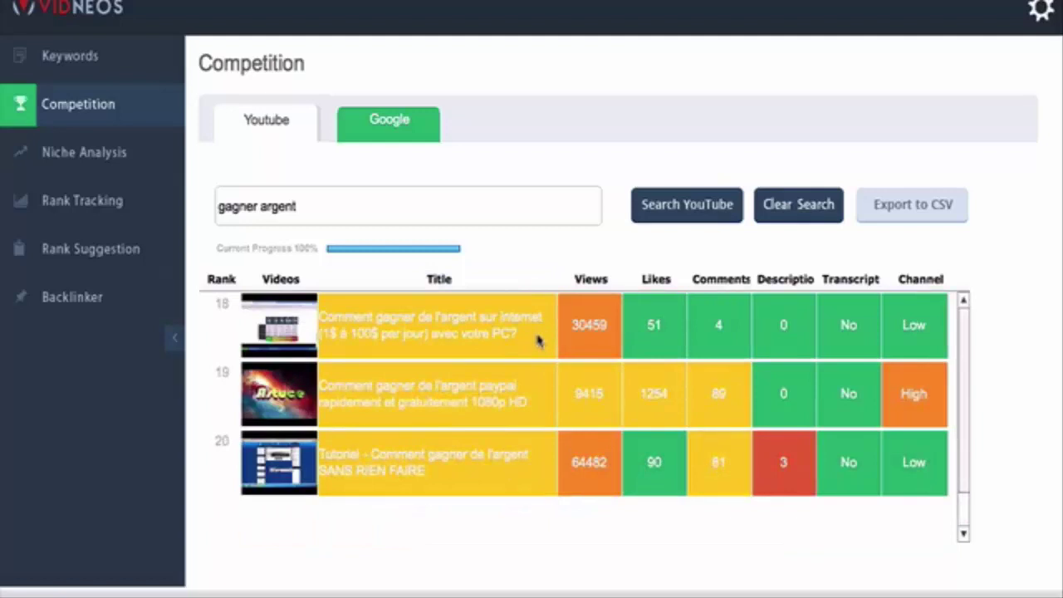
scroll(457, 447, "up", 15)
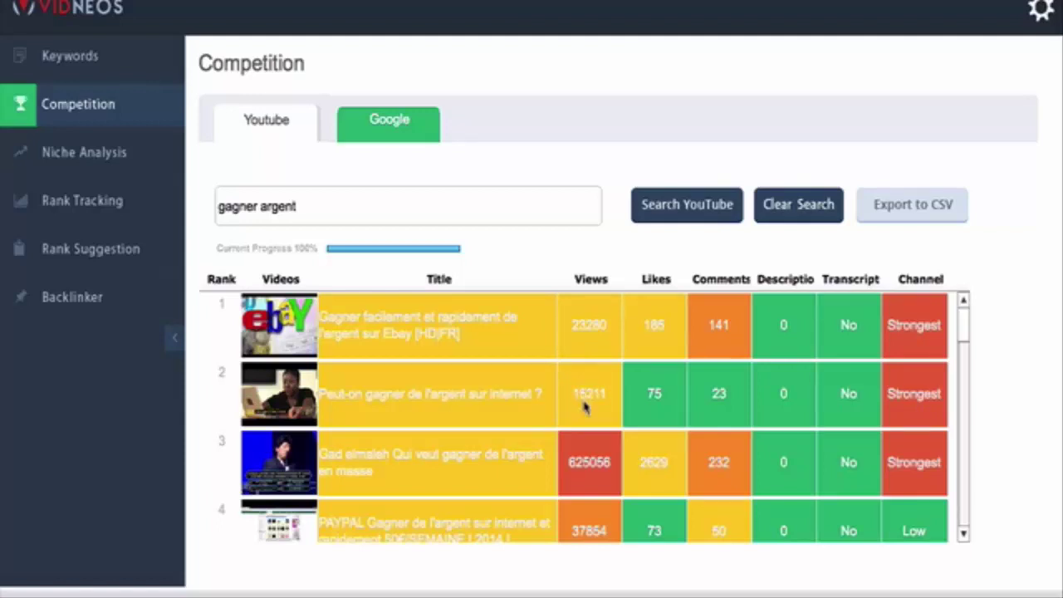
scroll(581, 395, "down", 2)
scroll(585, 411, "up", 2)
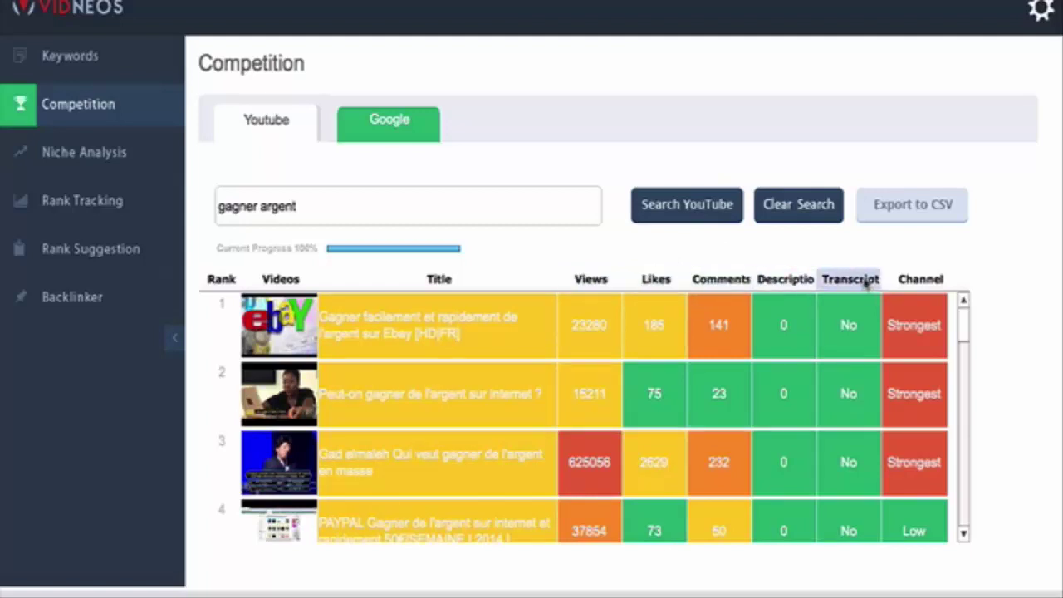
scroll(963, 334, "down", 1)
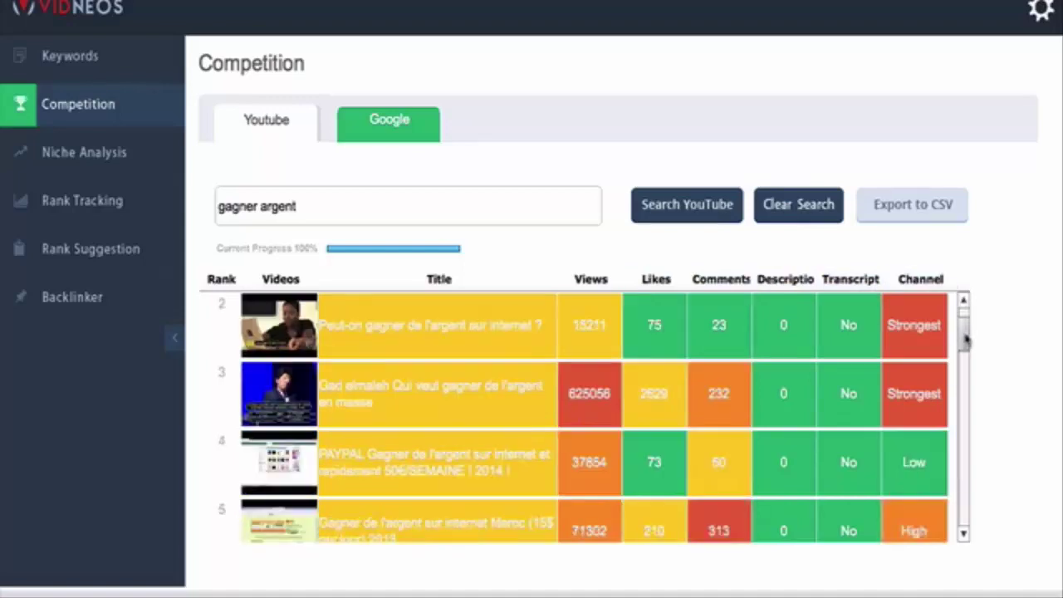
left_click_drag(965, 336, 962, 302)
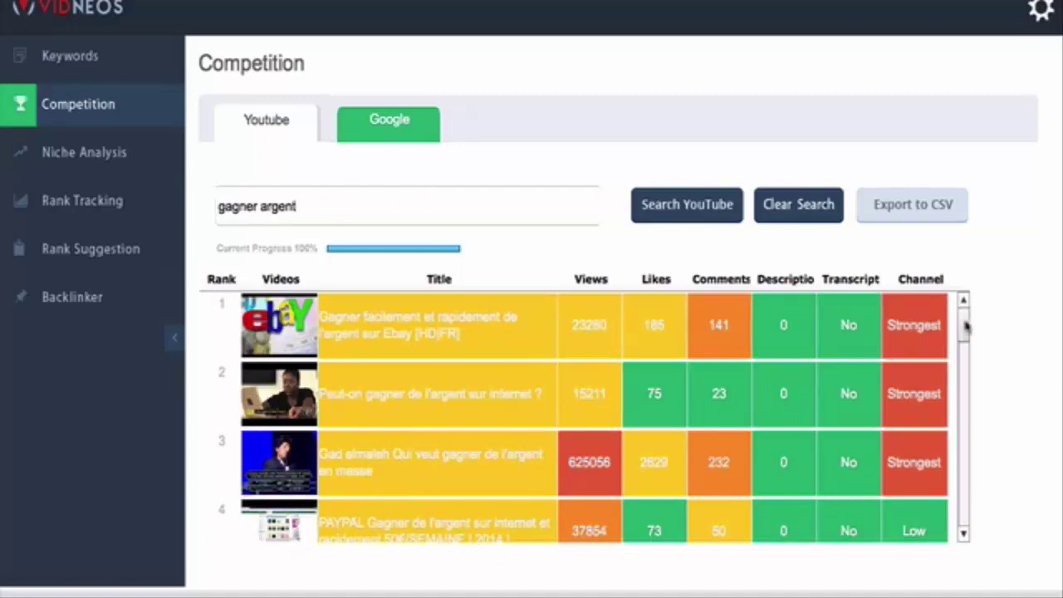
mouse_move(965, 328)
left_mouse_down()
mouse_move(963, 506)
mouse_move(967, 307)
left_mouse_up()
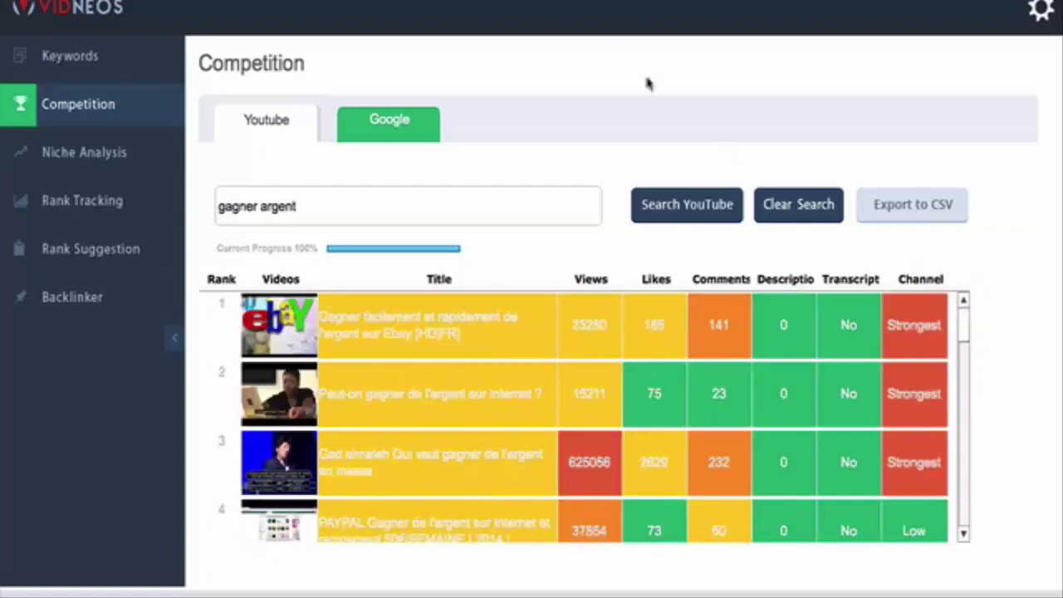
View the Google search form of the Competition module and the Google version of Niche Analysis
left_click(390, 117)
left_click(338, 202)
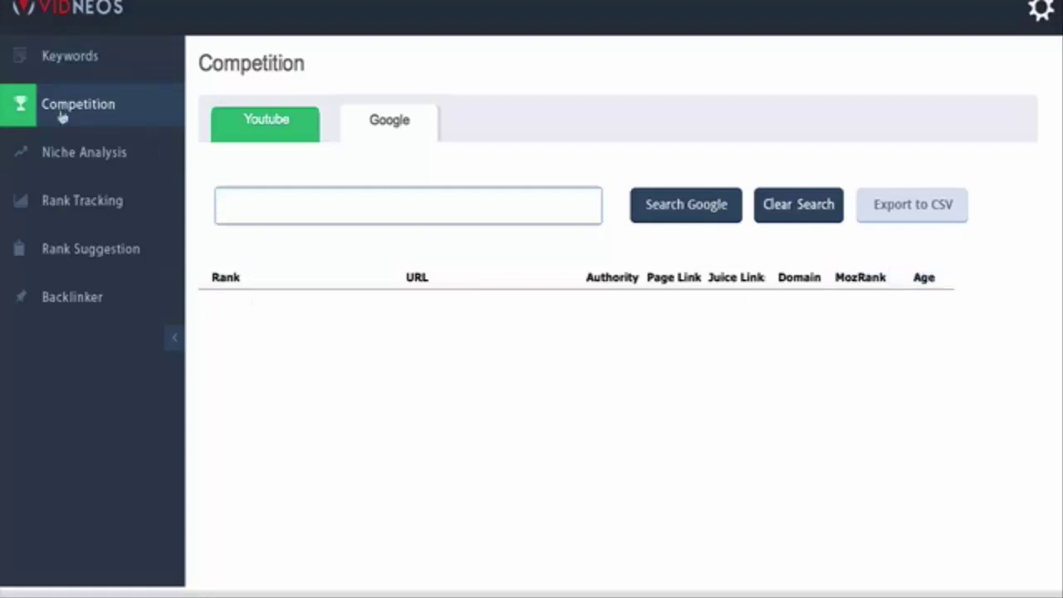
left_click(78, 152)
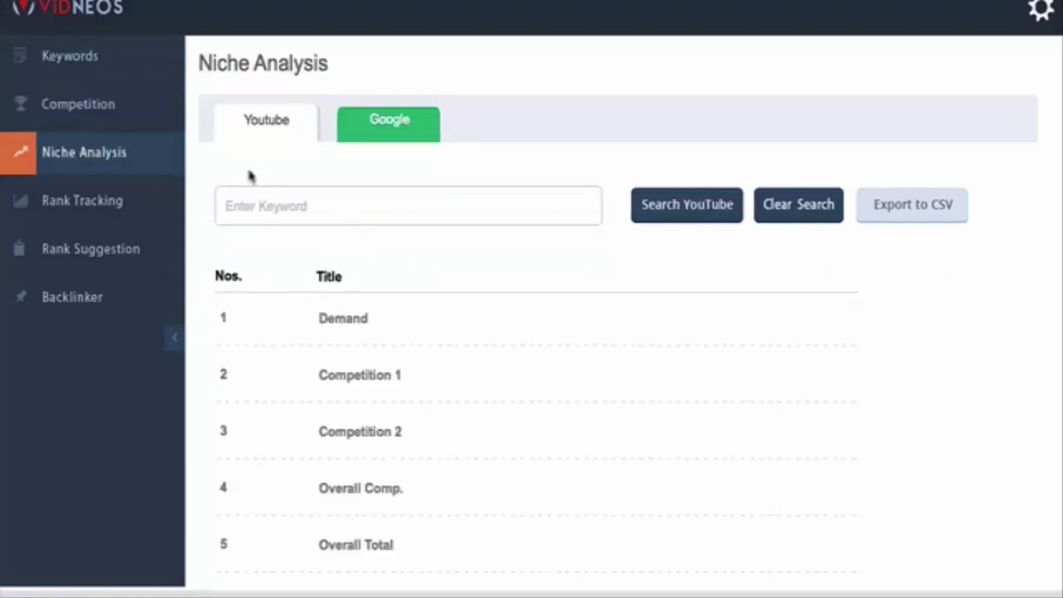
left_click(397, 122)
Run a YouTube niche analysis for the keyword "dressage chien"
left_click(303, 128)
left_click(335, 211)
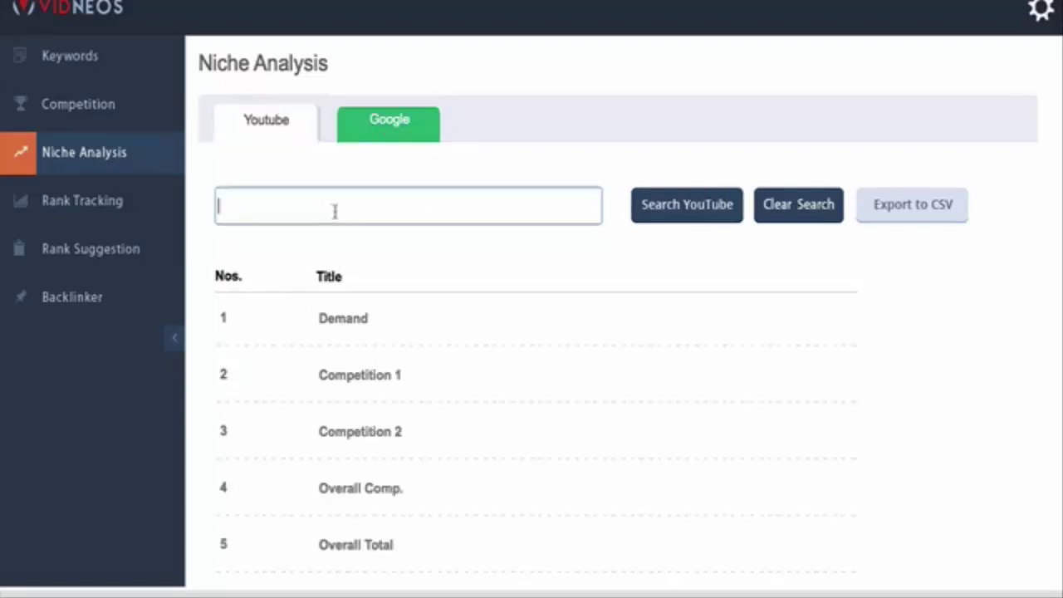
type("dressage chien")
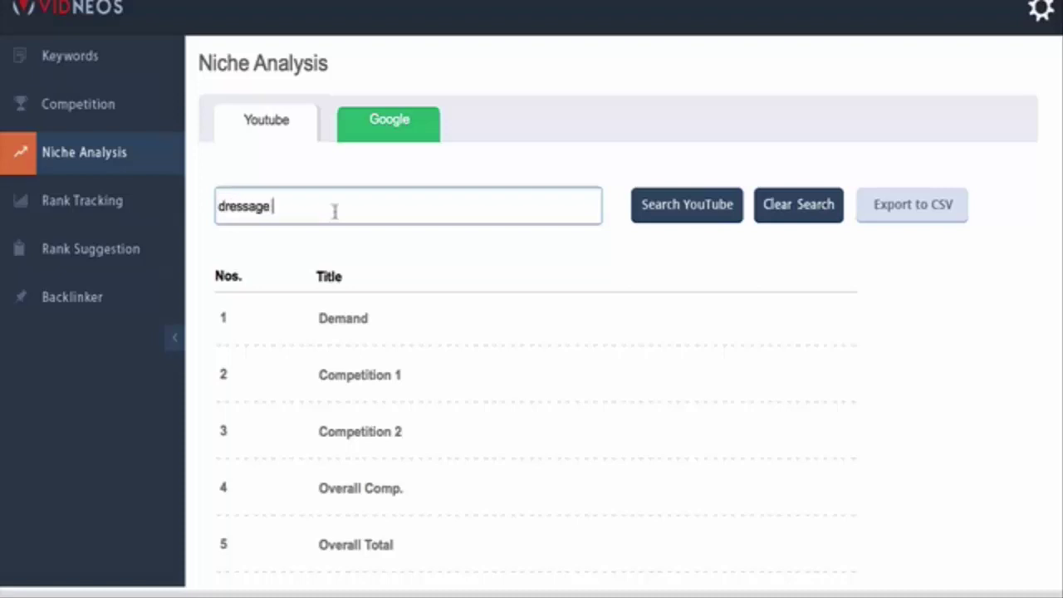
left_click(709, 214)
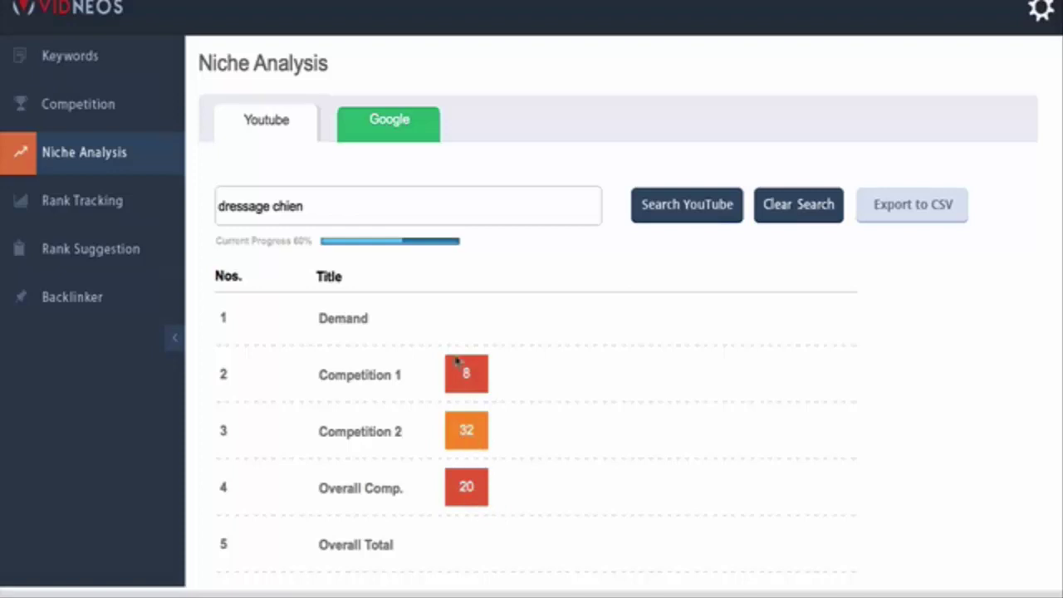
Clear the previous search and run a YouTube niche analysis for the keyword "avoir plus de visiteurs"
left_click(307, 200)
left_click_drag(325, 214, 80, 189)
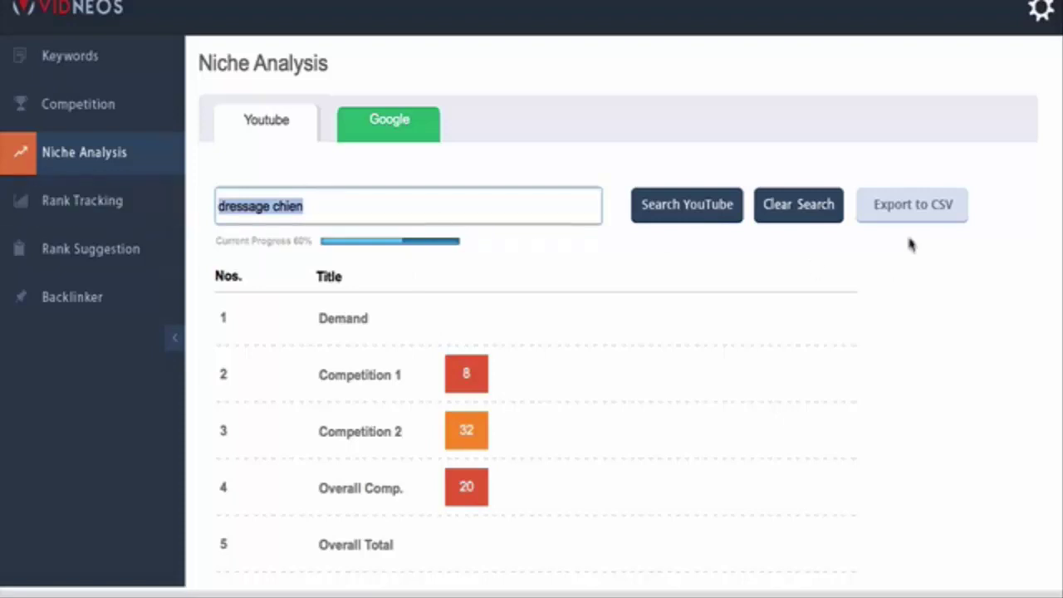
left_click(804, 206)
left_click(397, 217)
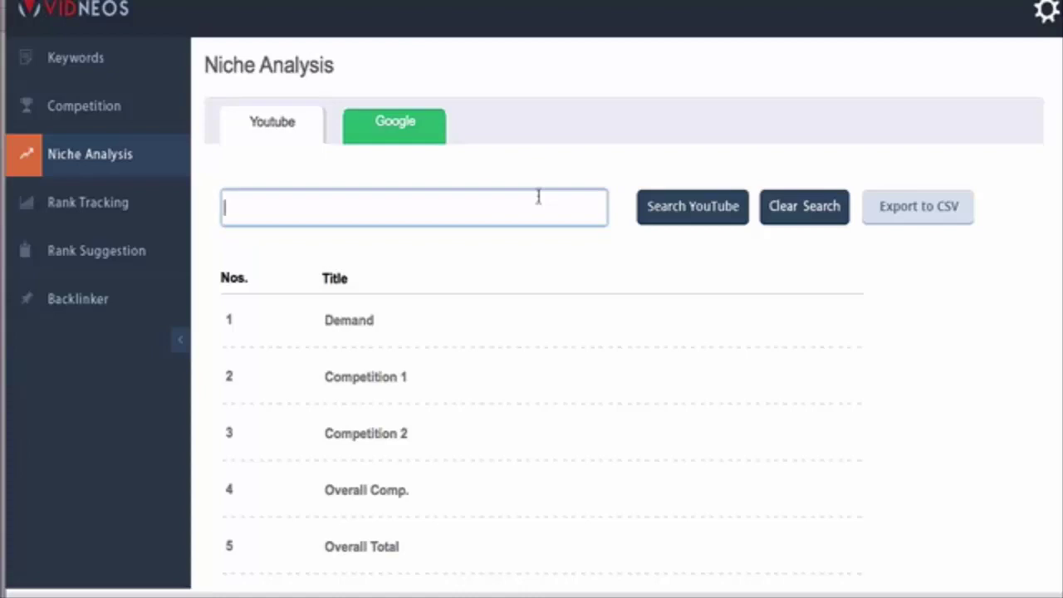
type("oir plus de ")
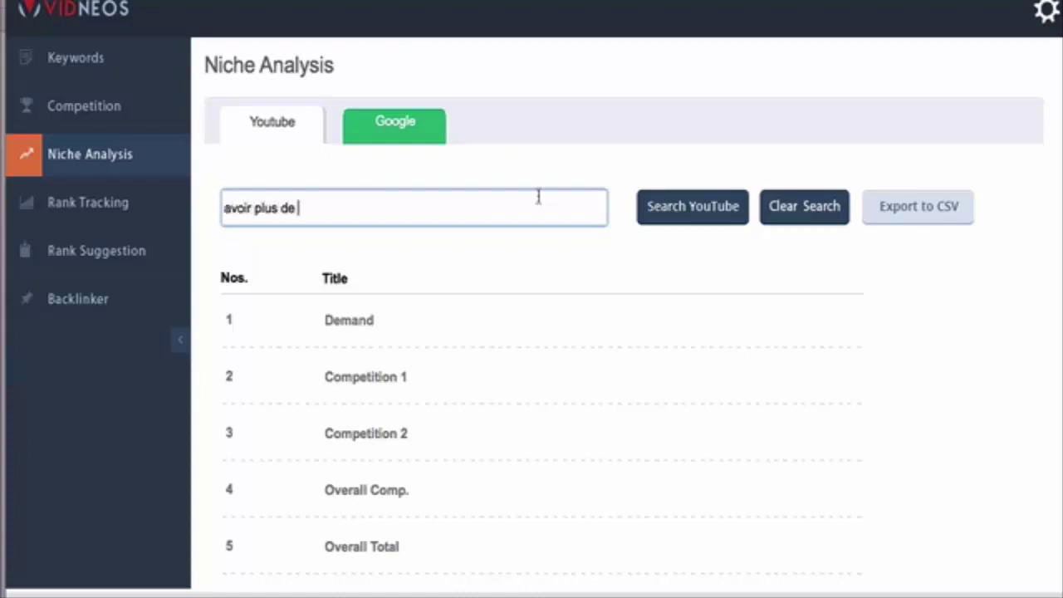
type("visiteurs")
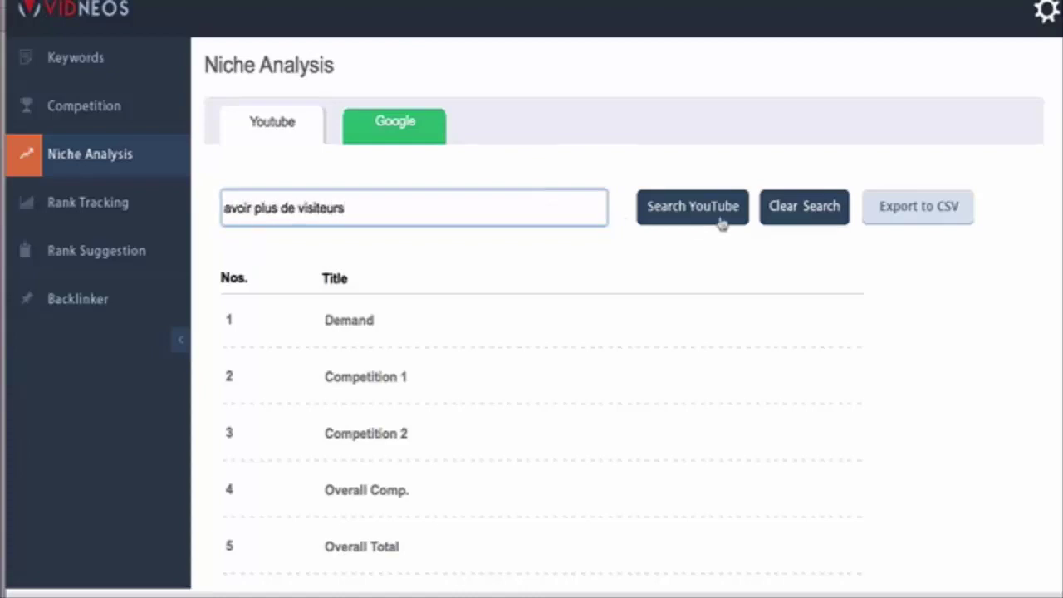
left_click(719, 218)
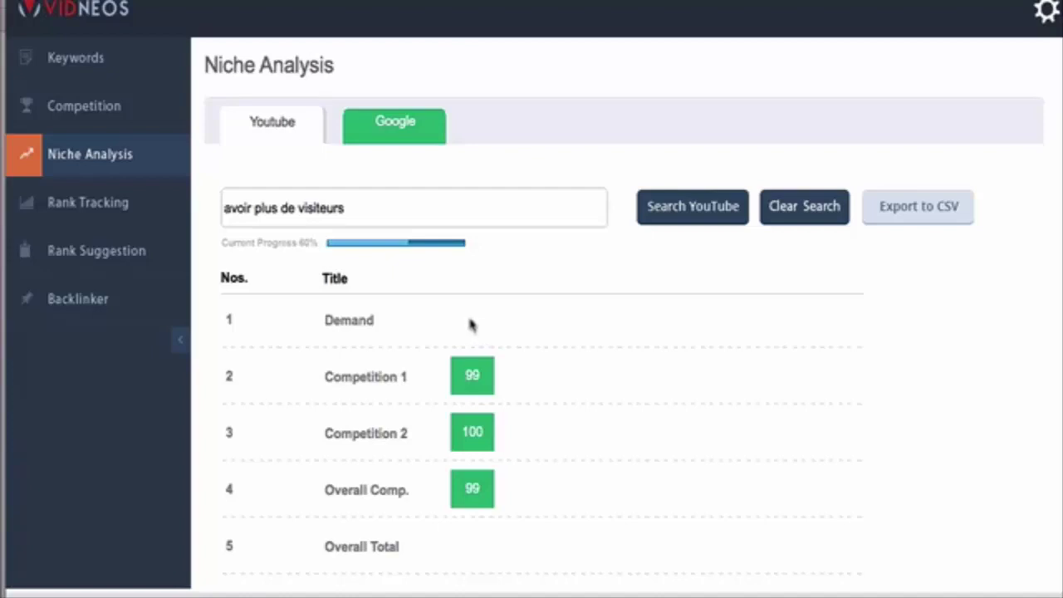
Run a Google niche analysis for the keyword "avoir plus de visiteurs"
left_click(361, 124)
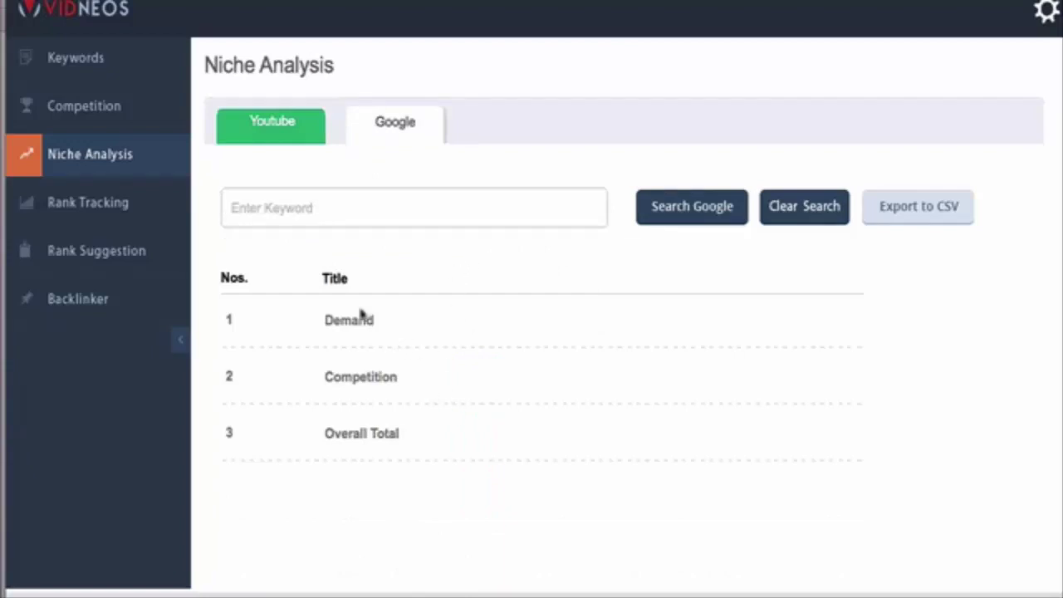
left_click(292, 199)
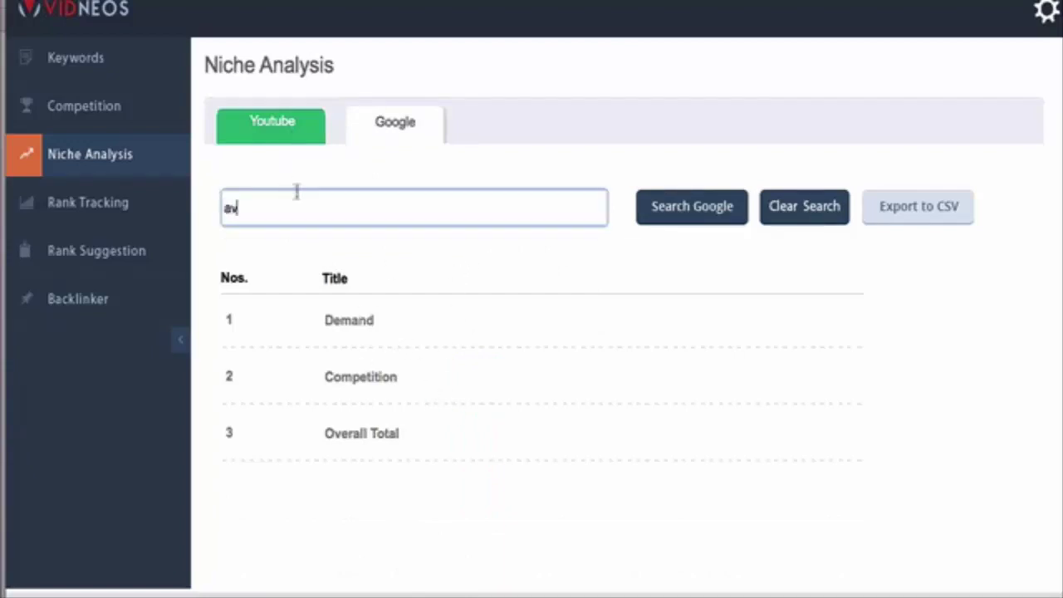
type("avoir plus de visiteurs")
left_click(707, 206)
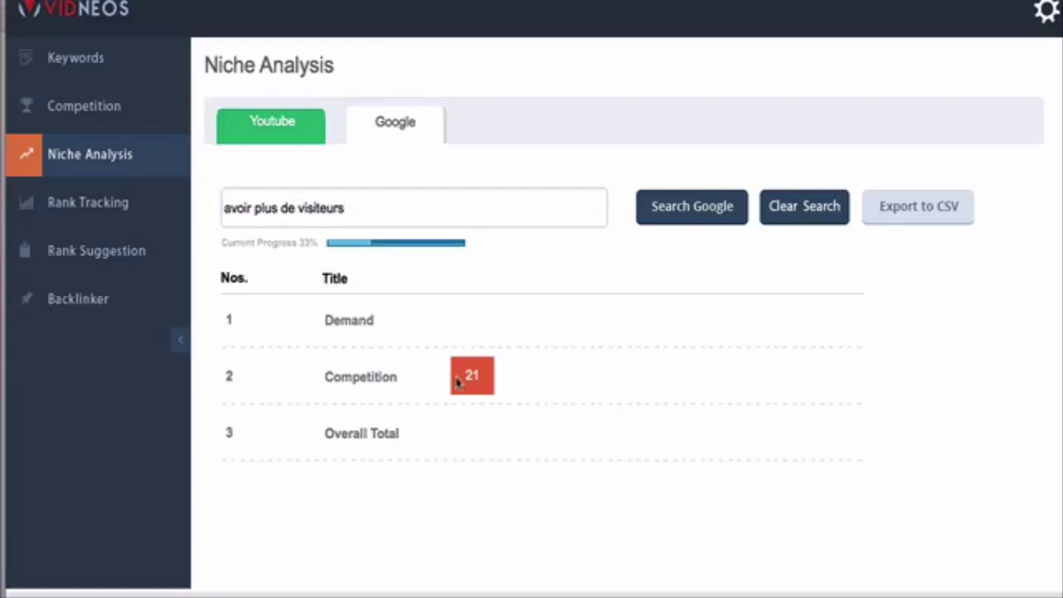
left_click(371, 212)
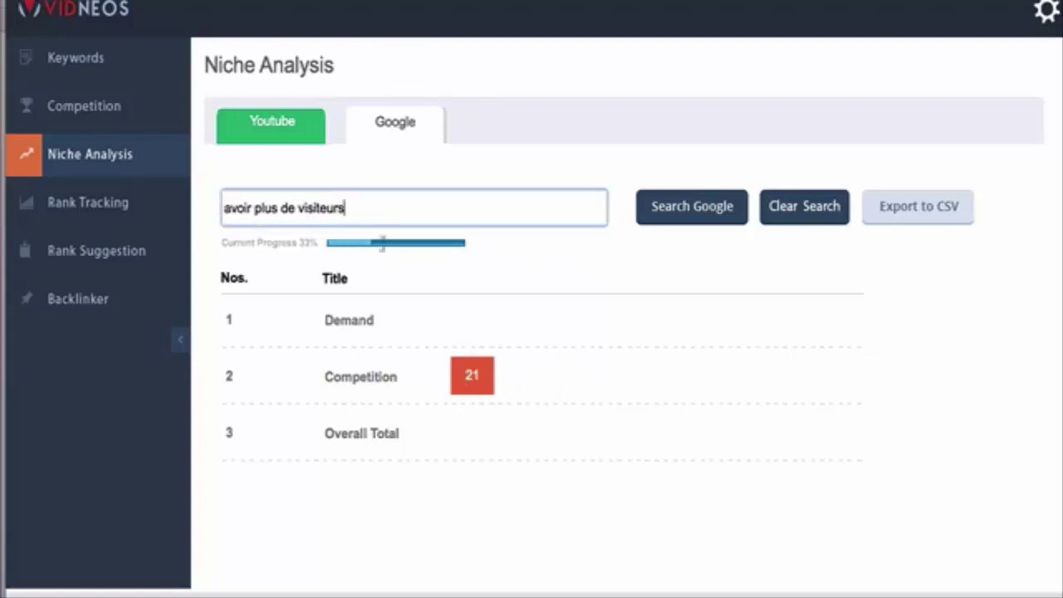
left_click(554, 399)
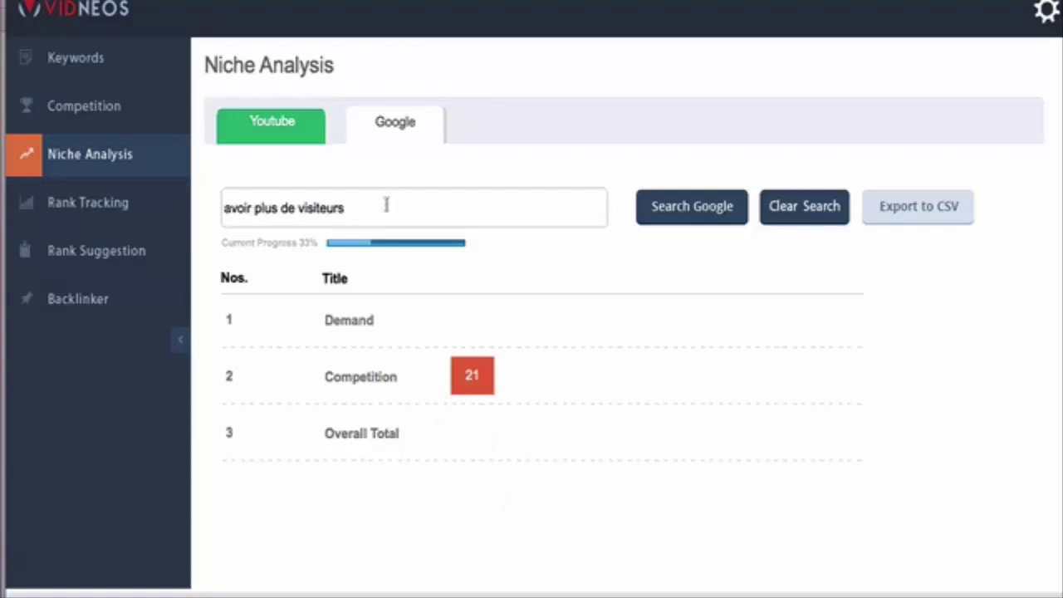
Open the Rank Tracking module and make its YouTube link entry active
left_click(100, 201)
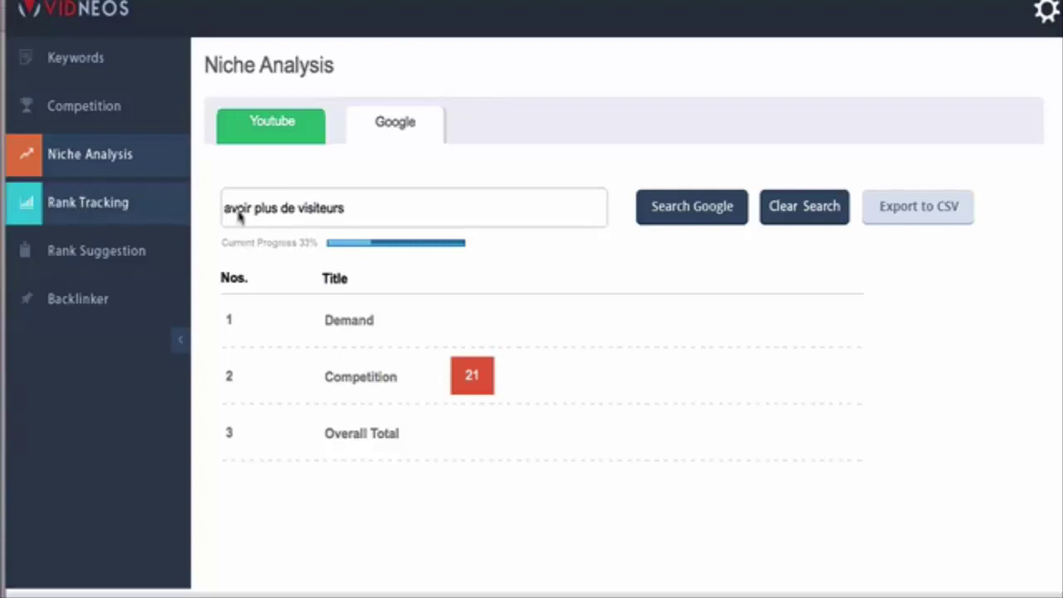
left_click(88, 203)
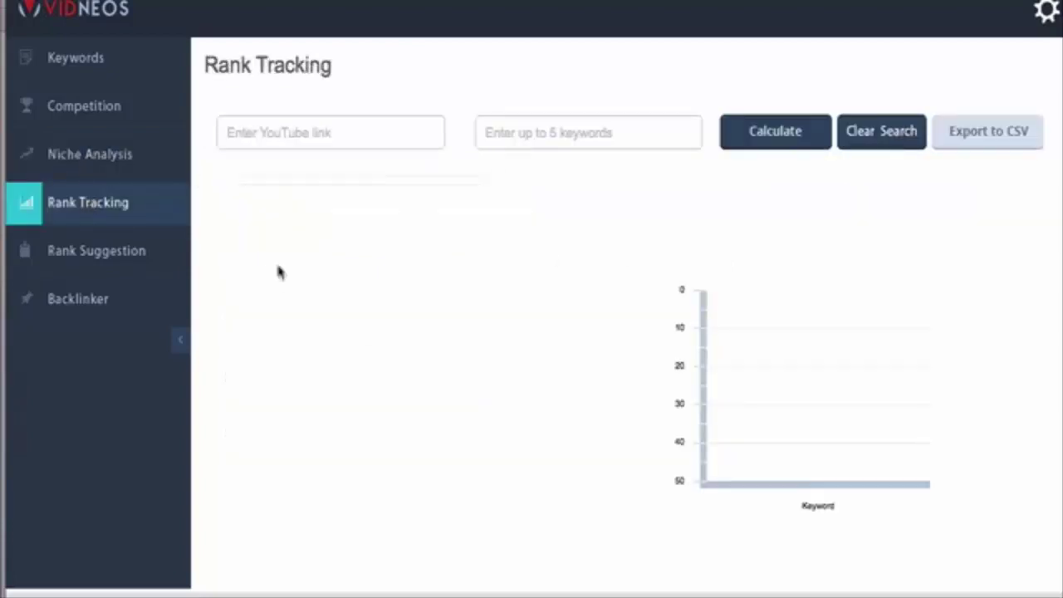
left_click(348, 138)
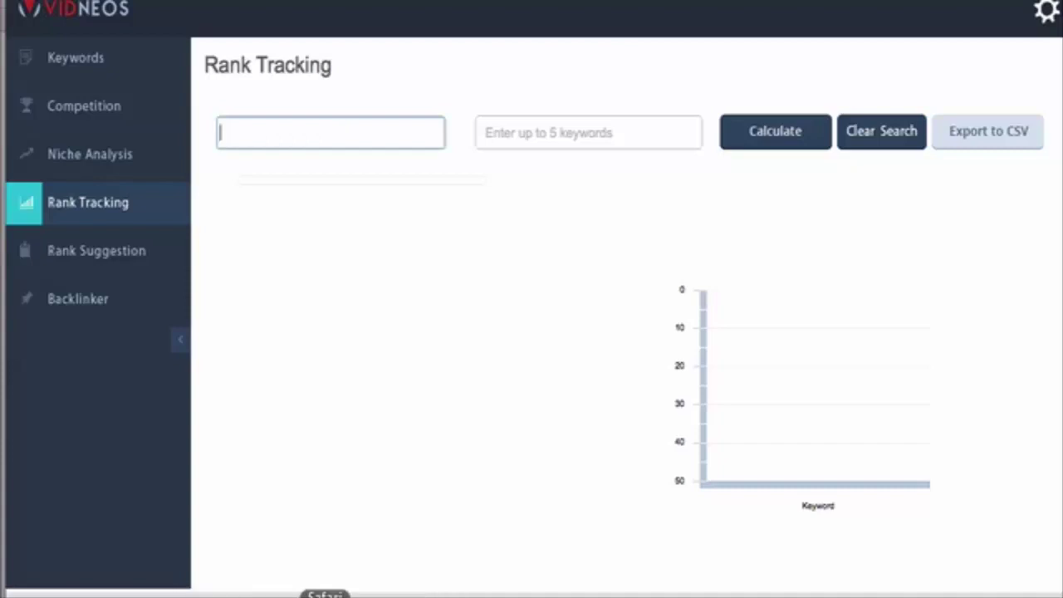
Switch to Safari and open YouTube in a new tab
left_click(324, 596)
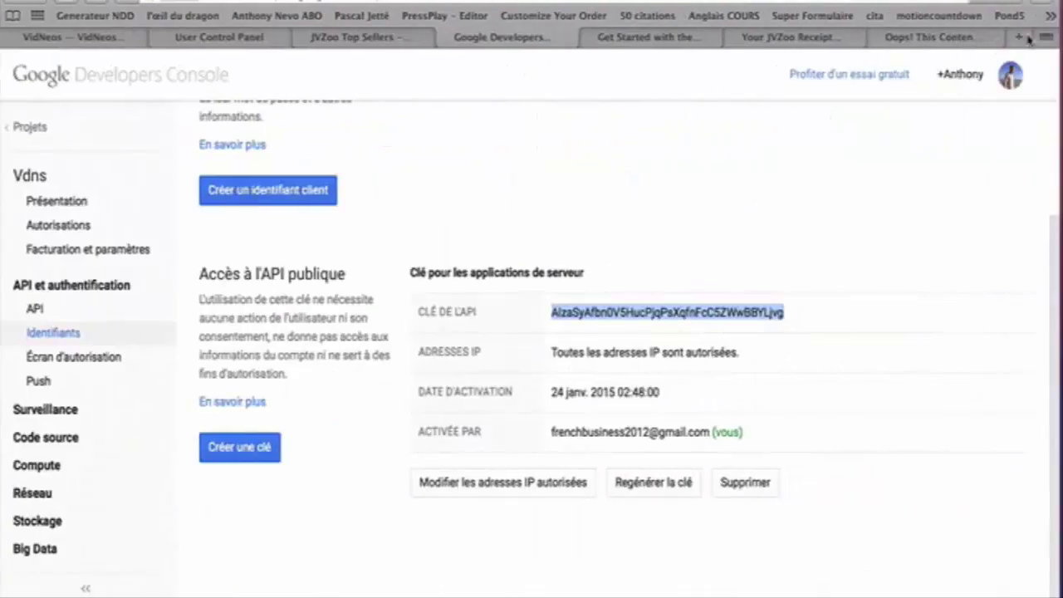
left_click(1021, 38)
left_click(203, 17)
type("youtube.")
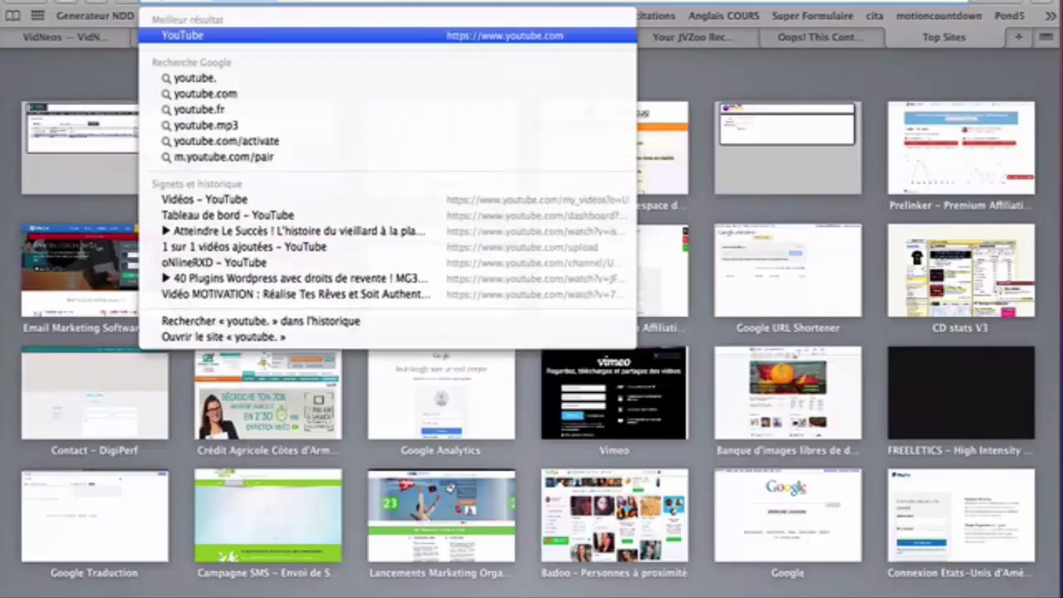
key("Return")
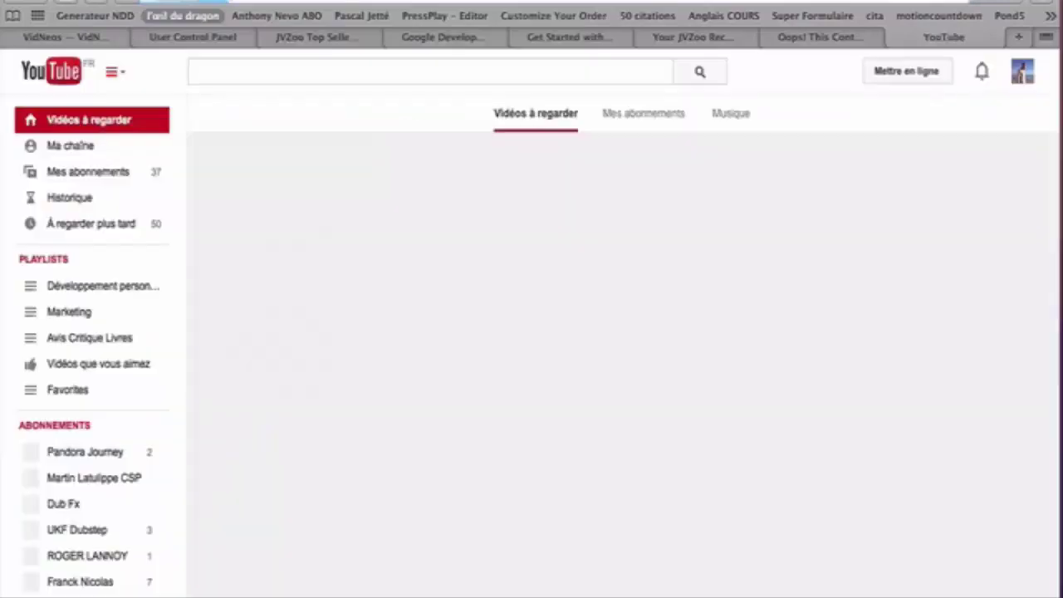
Open the video "Atteindre Le Succès ! L'histoire du vieillard à la plage" from the channel's video manager and pause its playback
left_click(1008, 75)
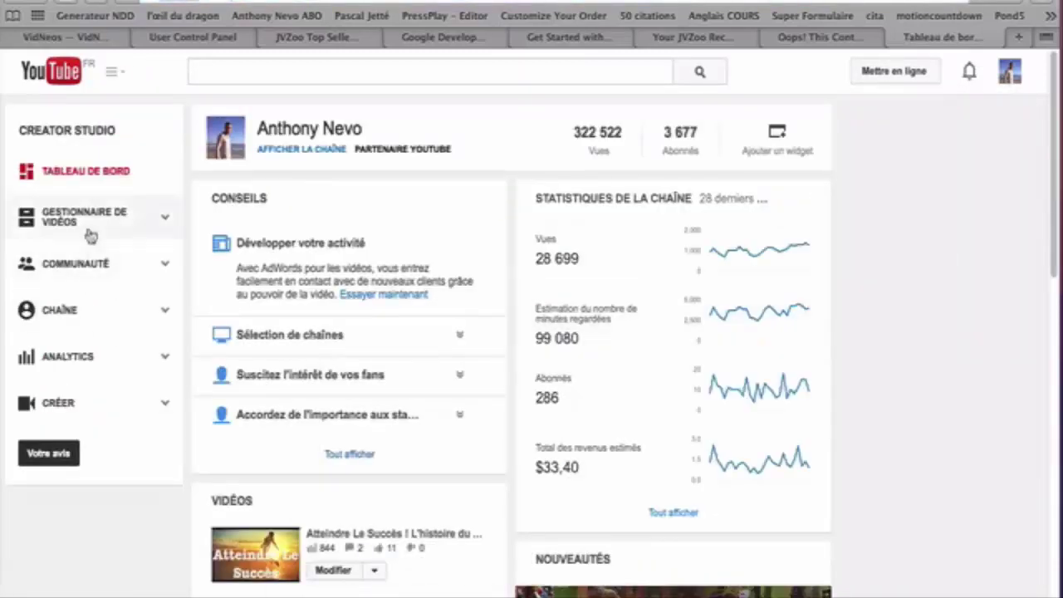
left_click(91, 234)
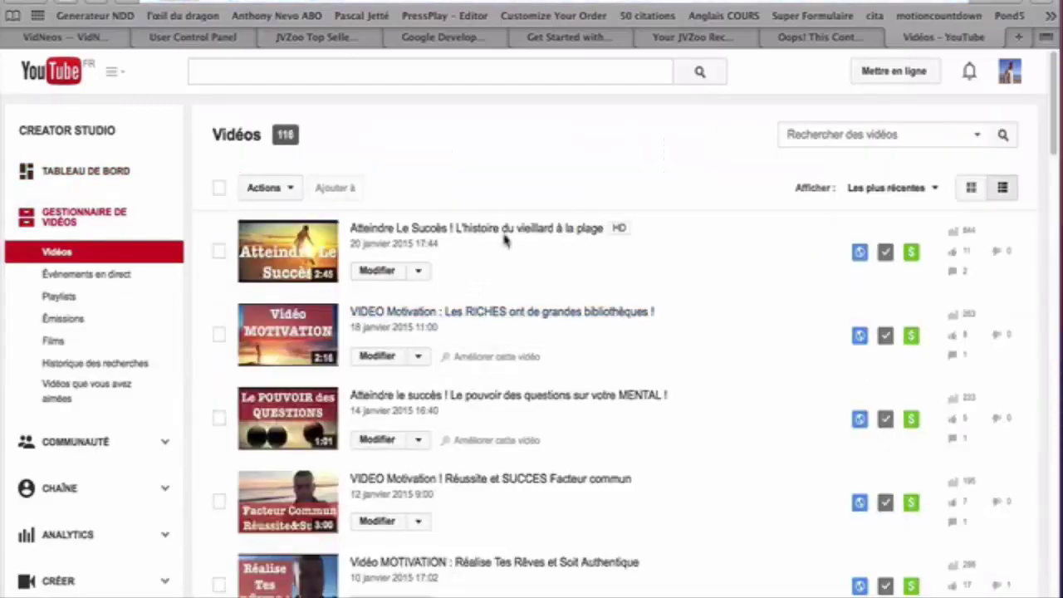
left_click(510, 230)
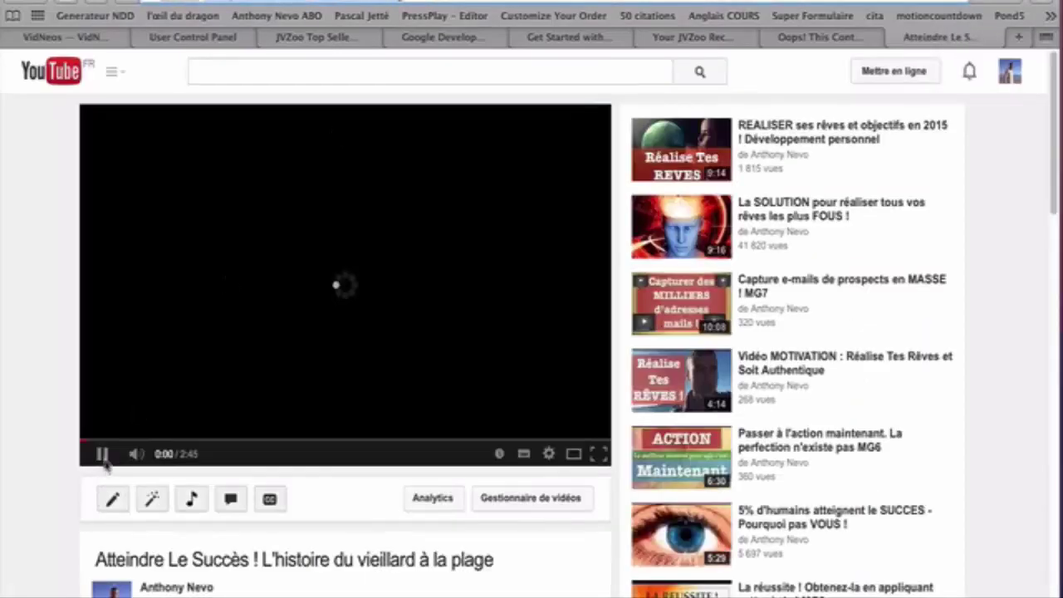
left_click(103, 454)
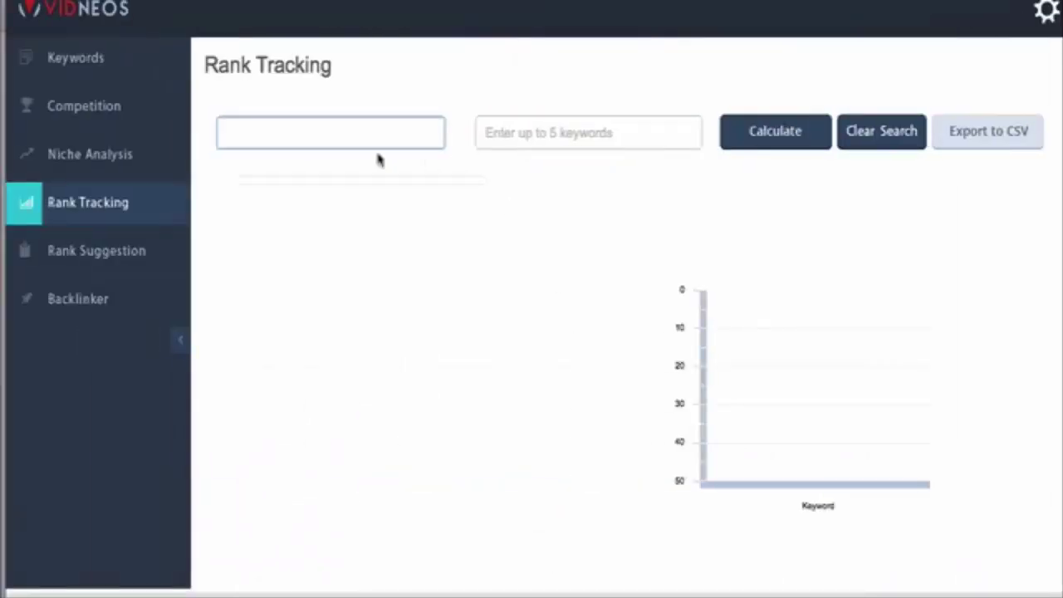
type("www.youtube.com/watch?v=is3fUYIVAAg")
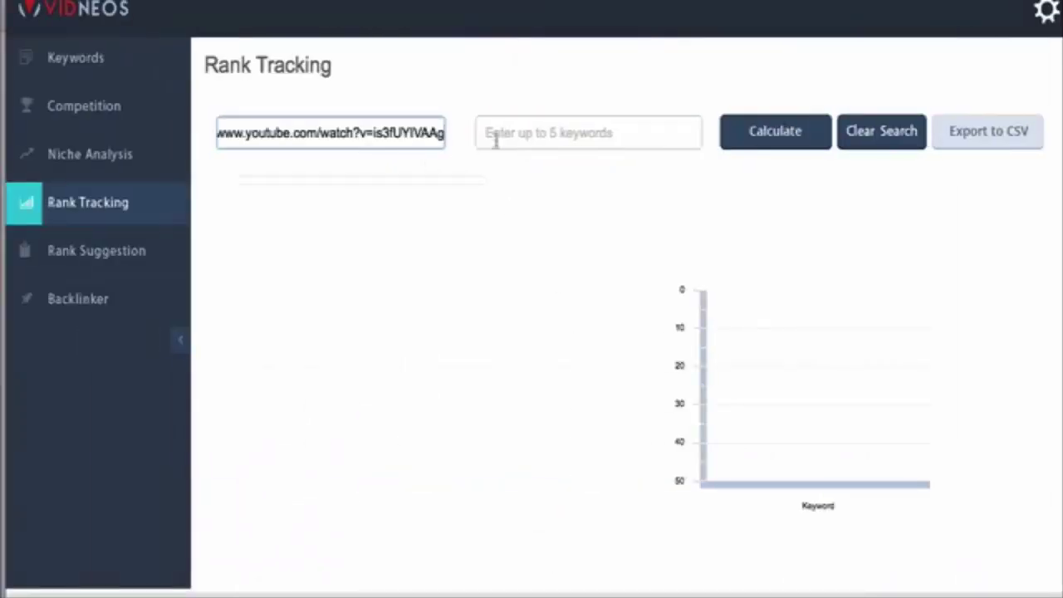
left_click(523, 137)
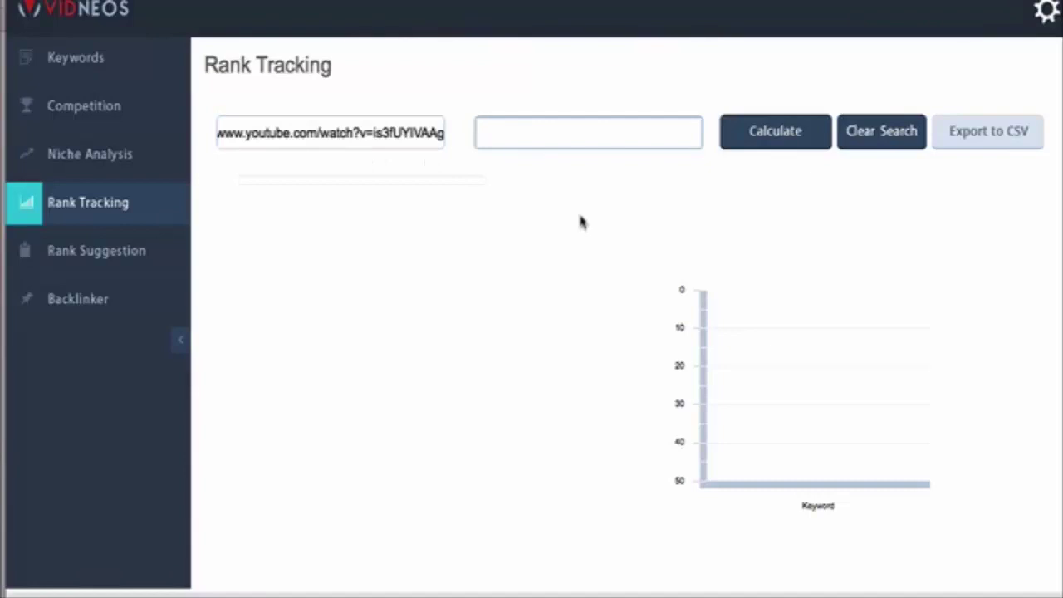
type("atteindre sucès, at")
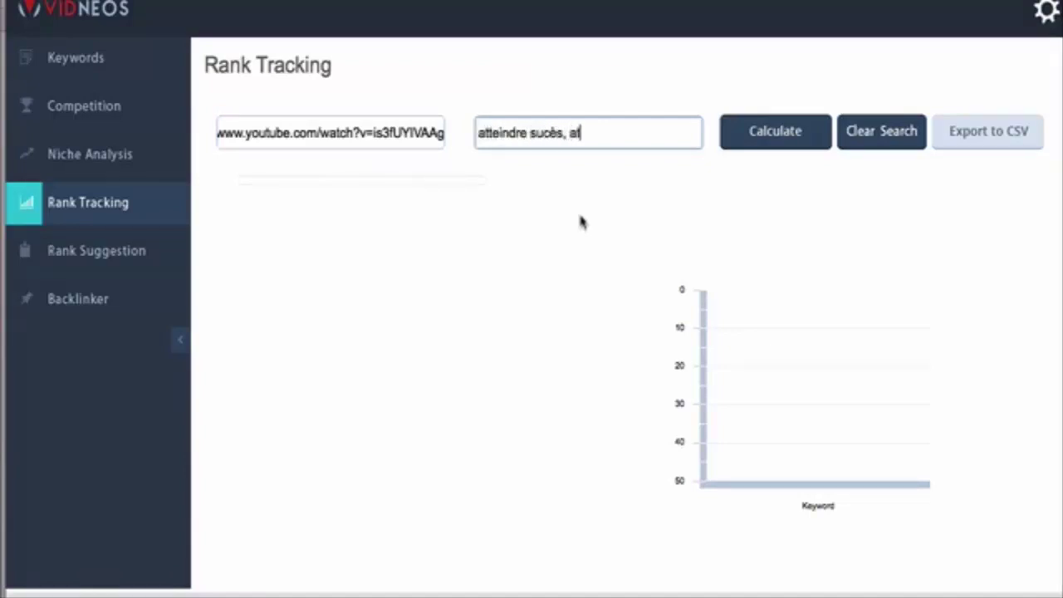
type("teindre le succès")
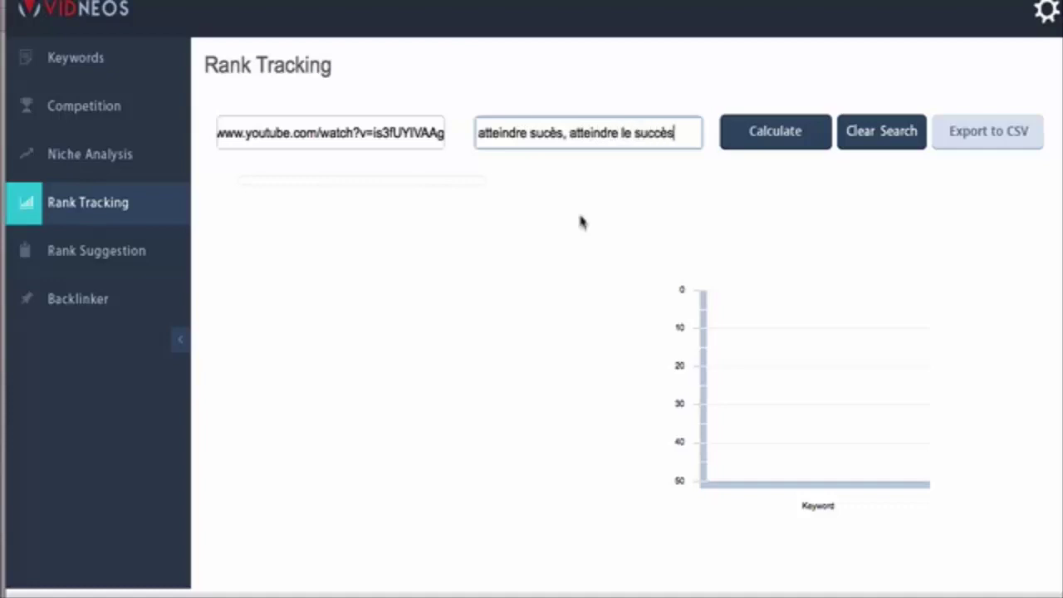
type(", succès, ")
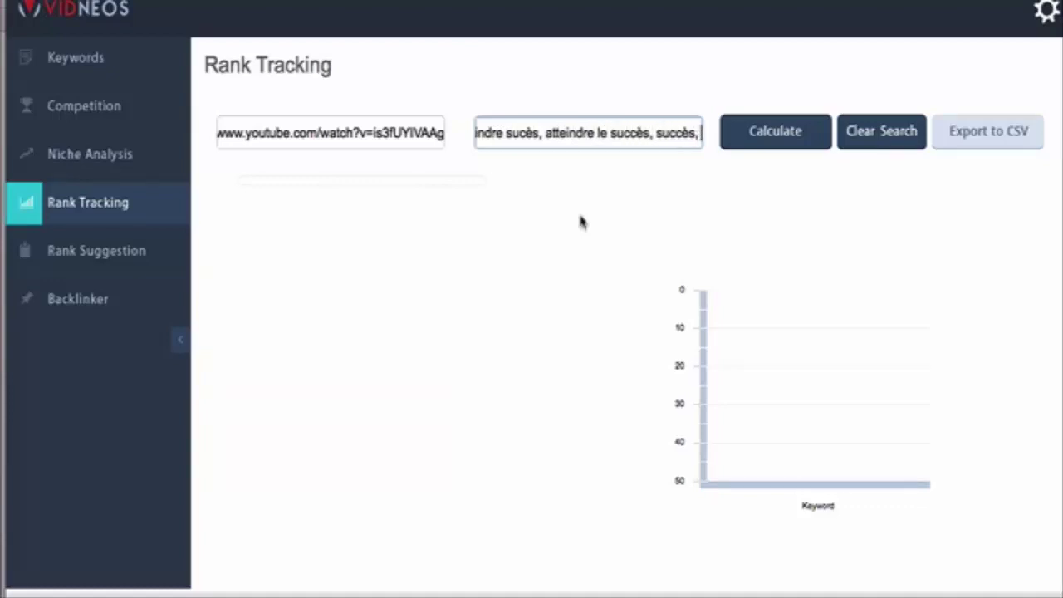
type("comment atteind")
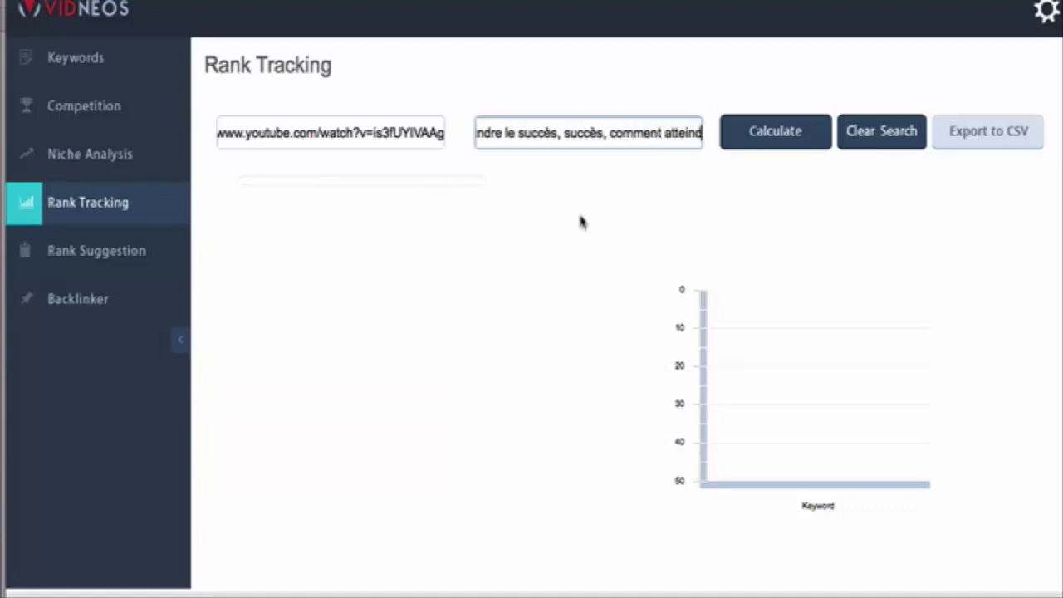
type("re le succès, ")
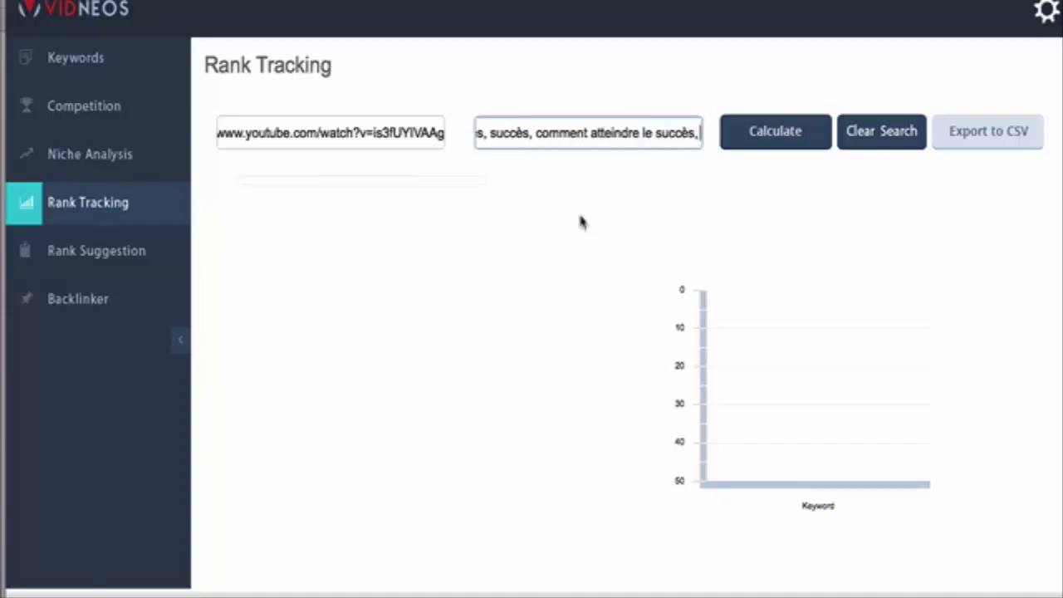
type("viededingue")
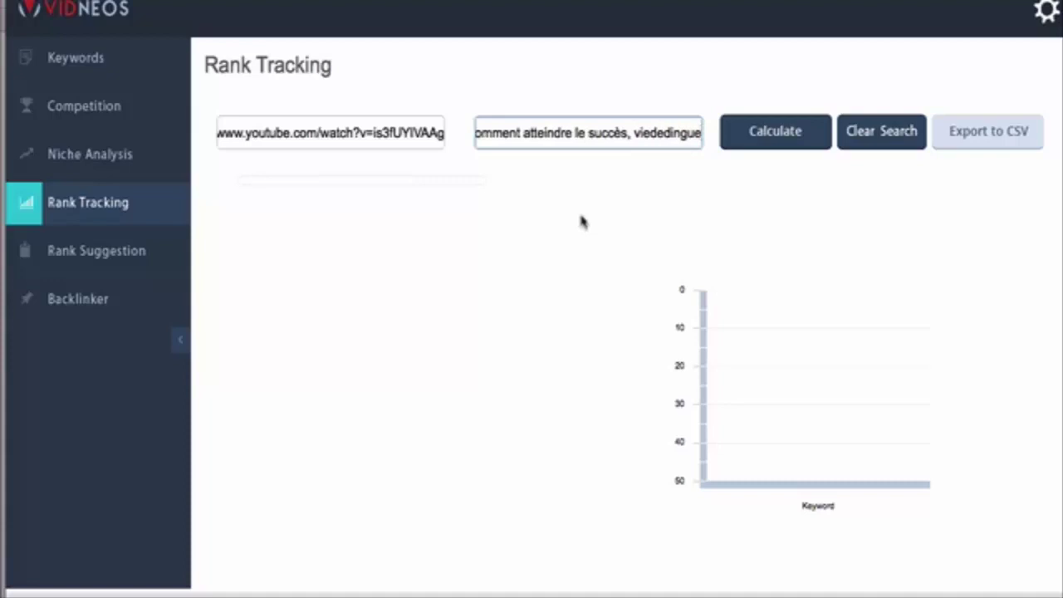
triple_click(697, 131)
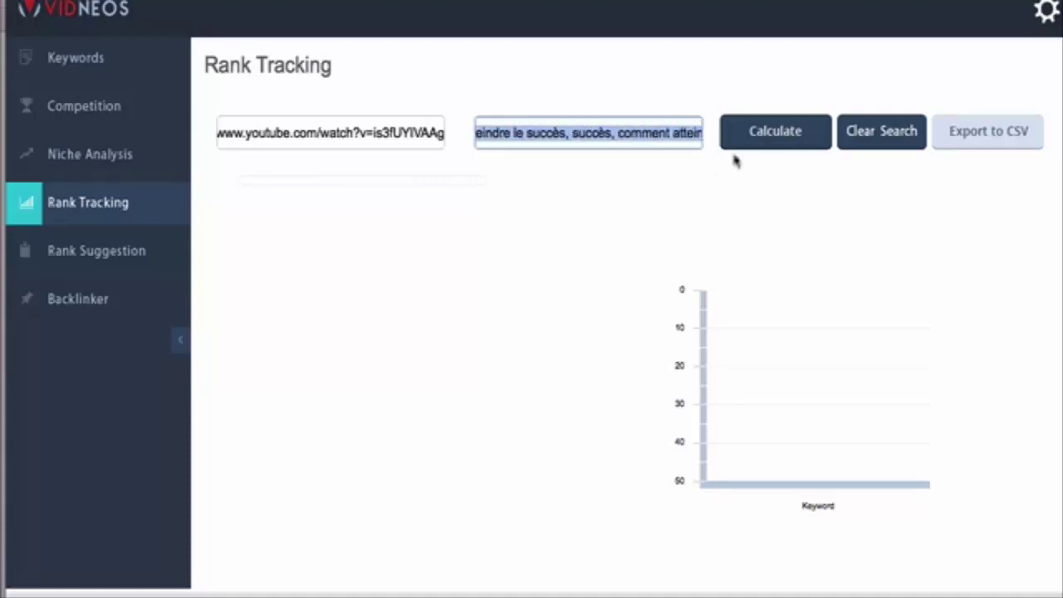
left_click(771, 141)
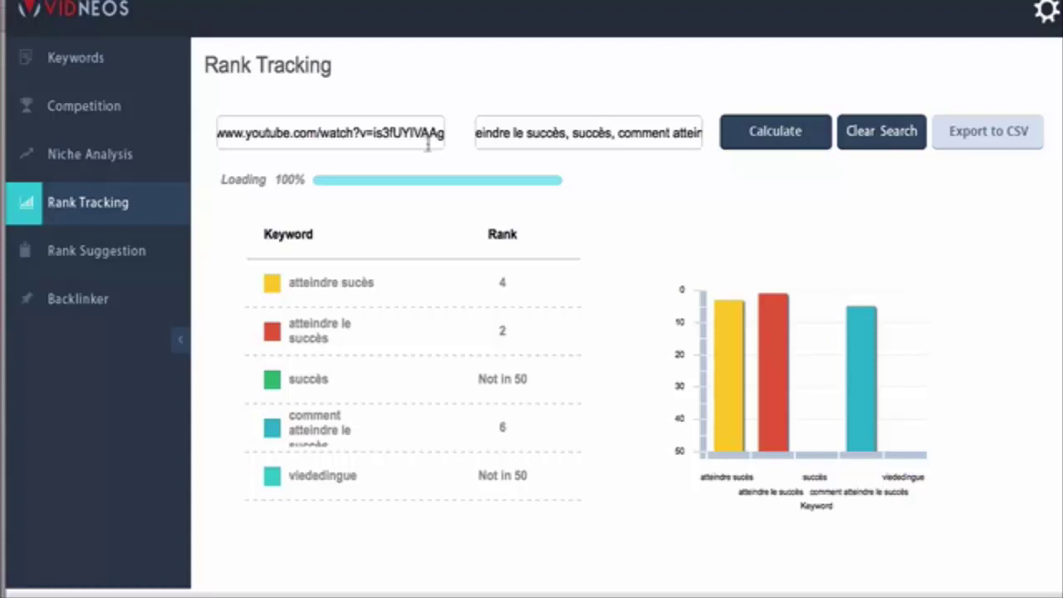
left_click(387, 135)
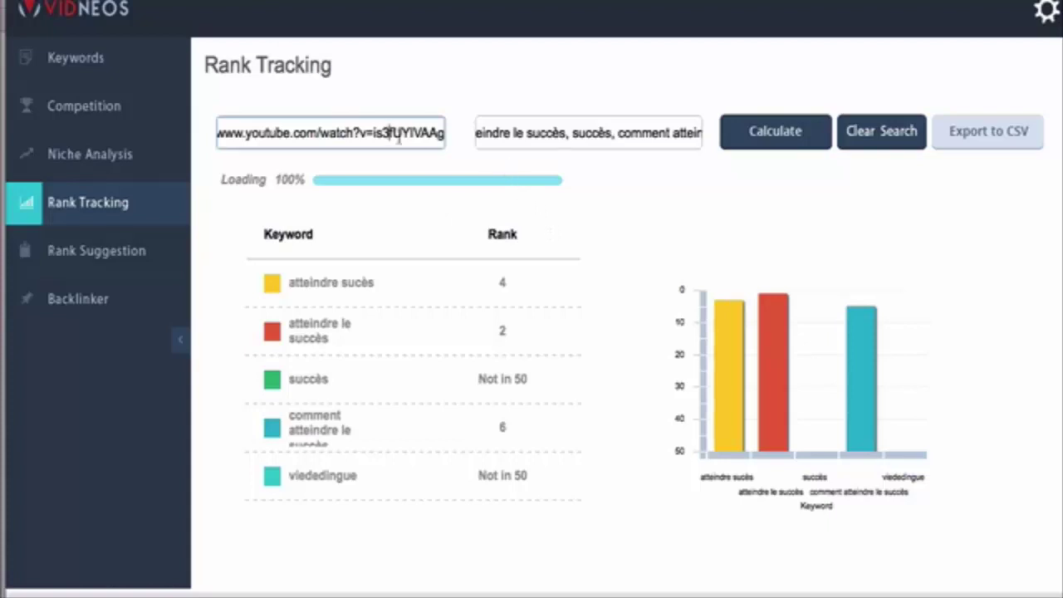
left_click_drag(398, 134, 98, 127)
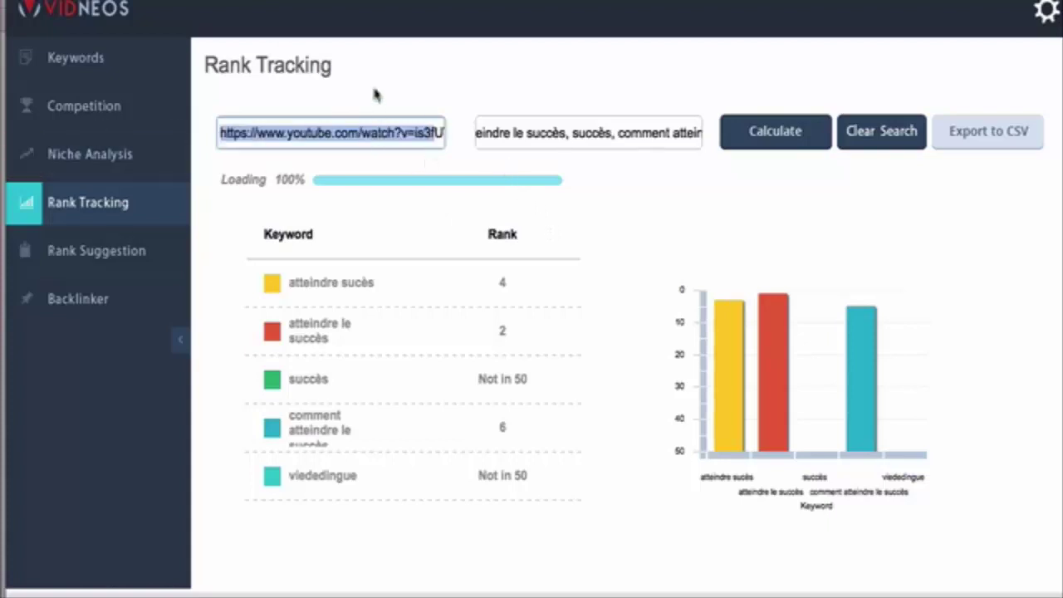
left_click(387, 141)
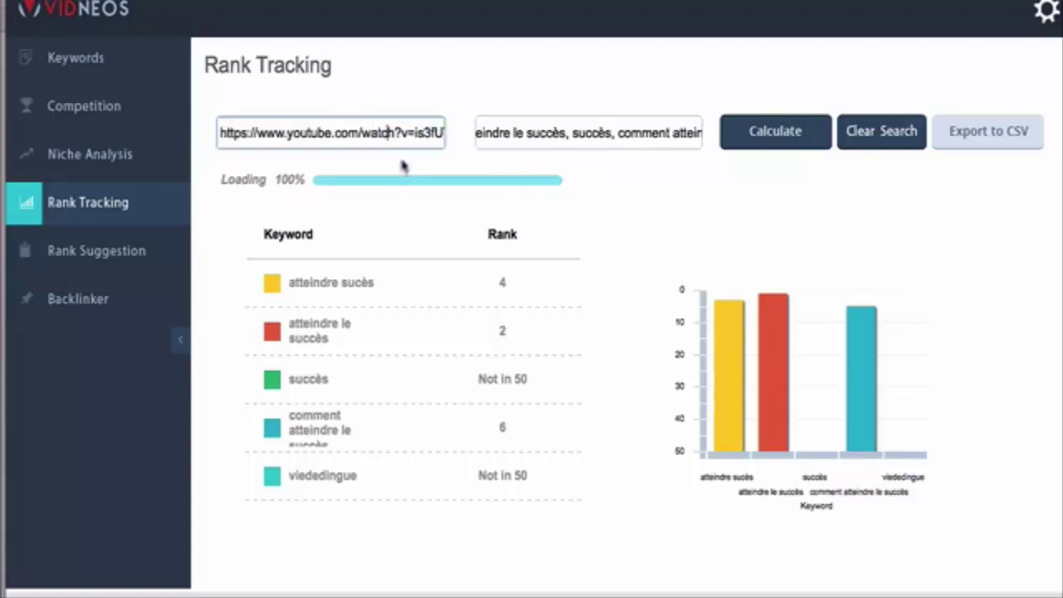
left_click_drag(658, 143, 551, 125)
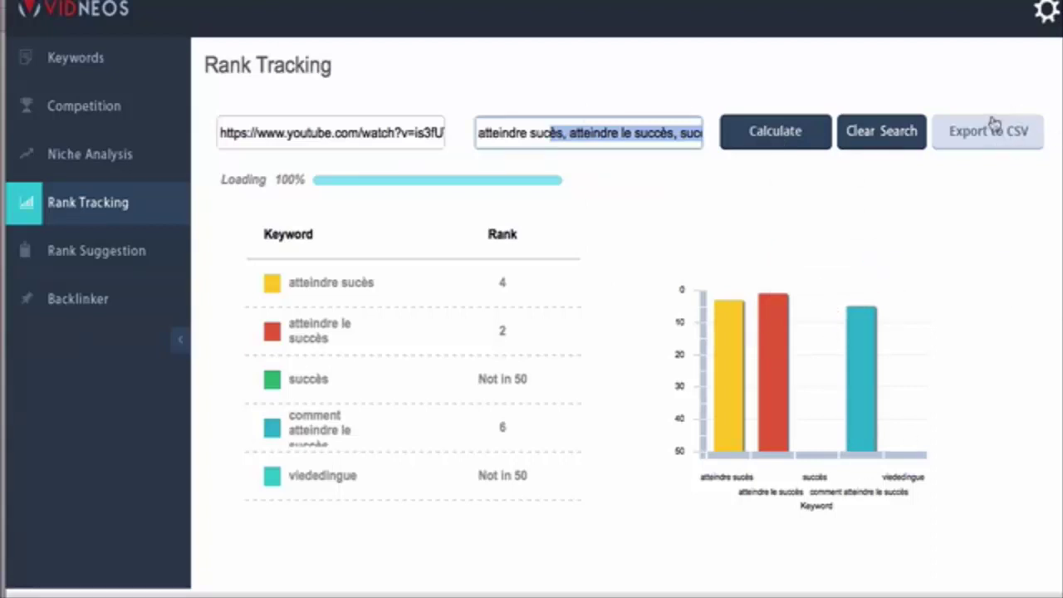
Open the Rank Suggestion module and make Rank Spy's video URL entry active
left_click(95, 253)
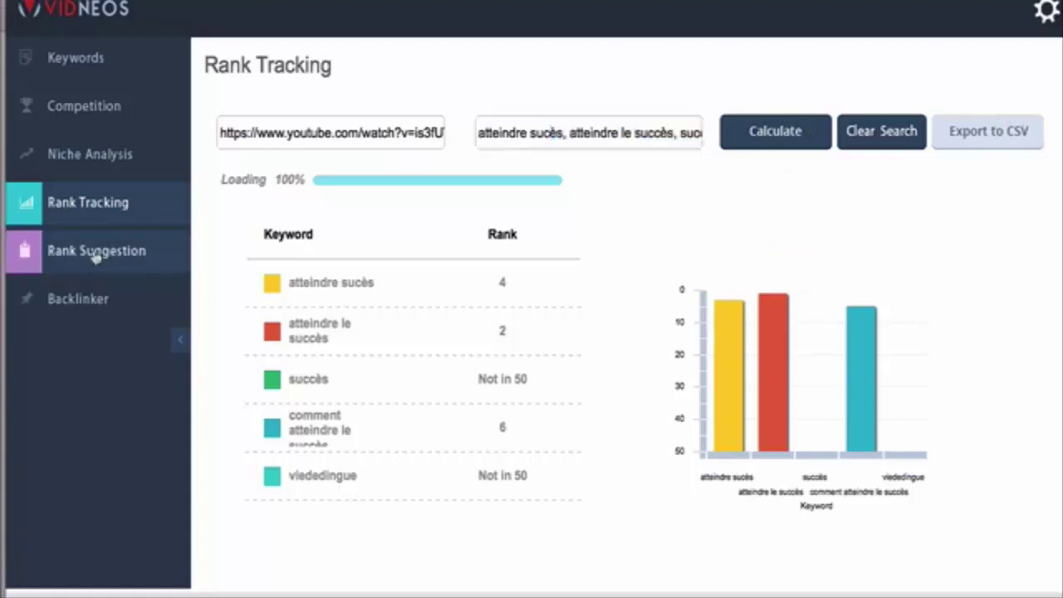
left_click(328, 210)
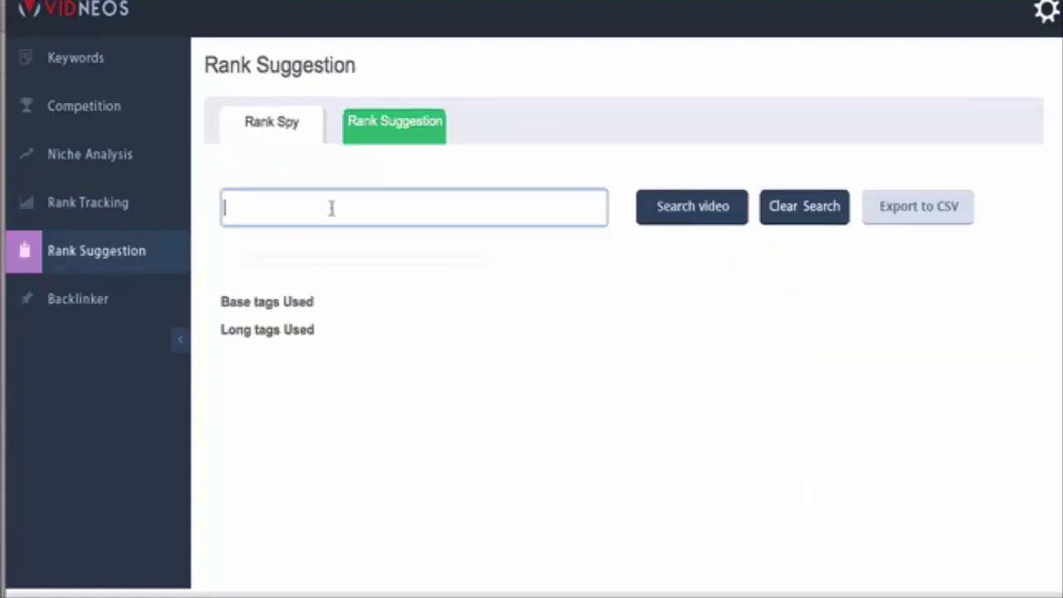
left_click(421, 318)
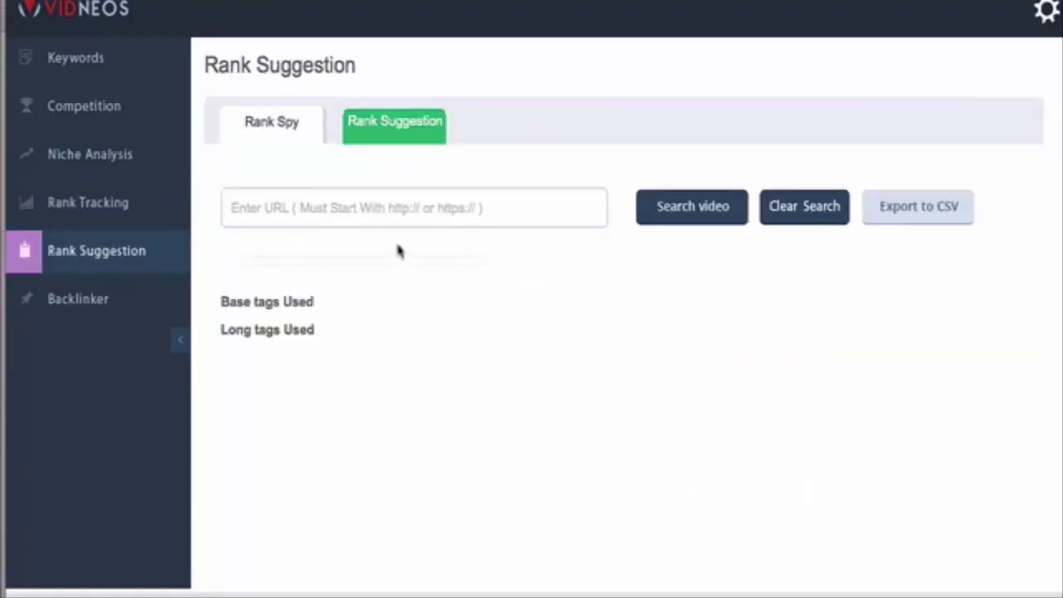
left_click(389, 201)
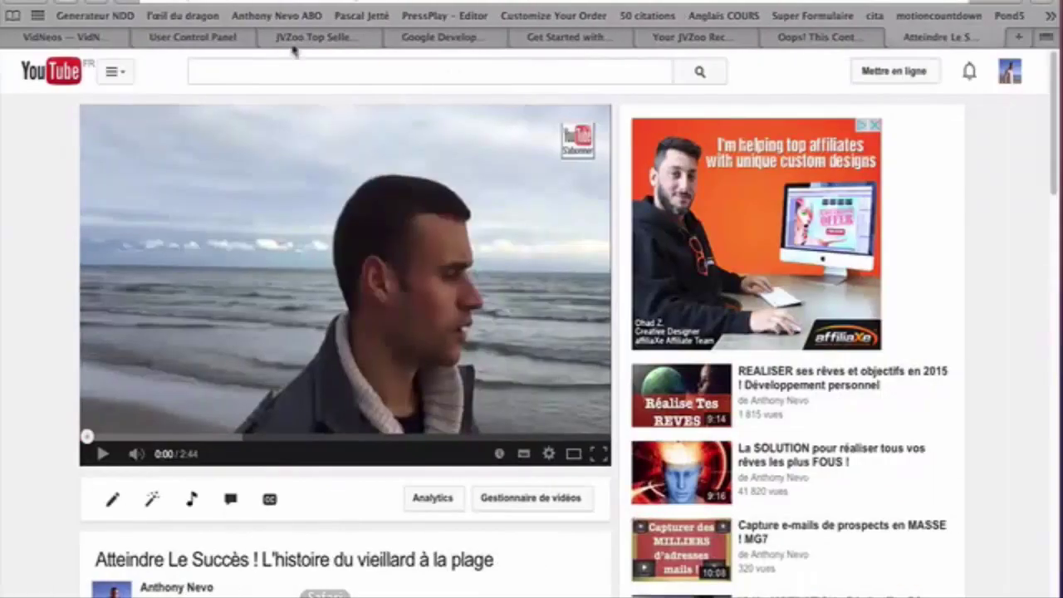
Switch to Safari, search YouTube for "succès" and open the video "La Règle Secrète du Succès" with its playback paused
left_click(234, 65)
type("succès")
key("Return")
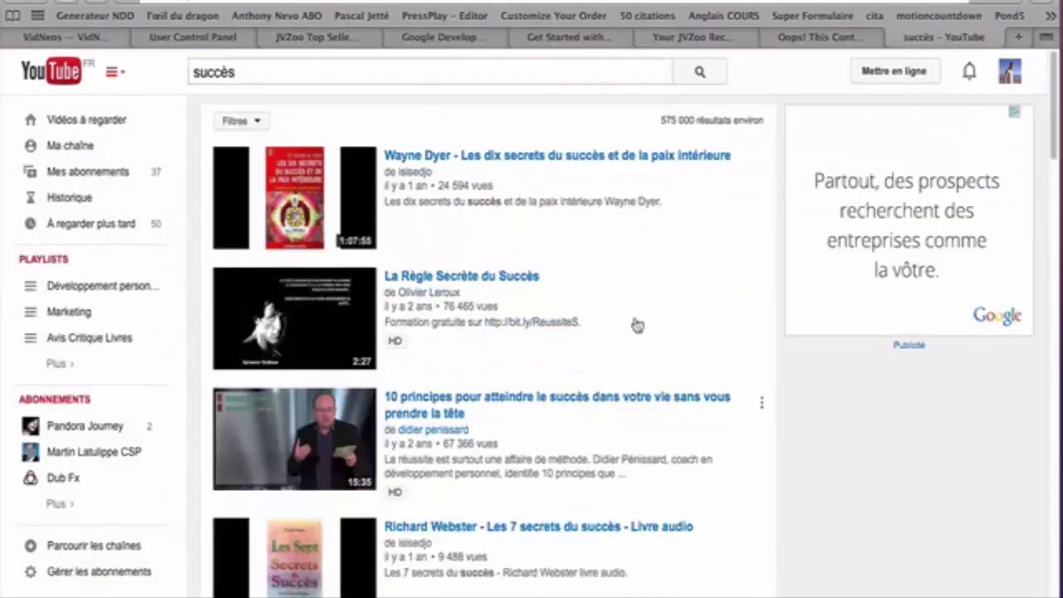
left_click(520, 284)
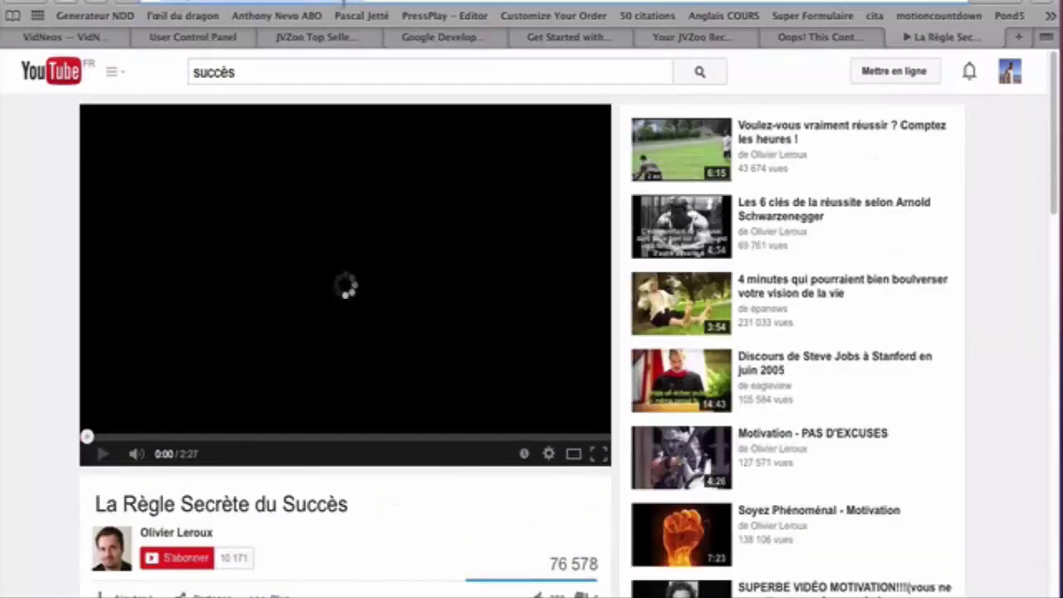
left_click(103, 454)
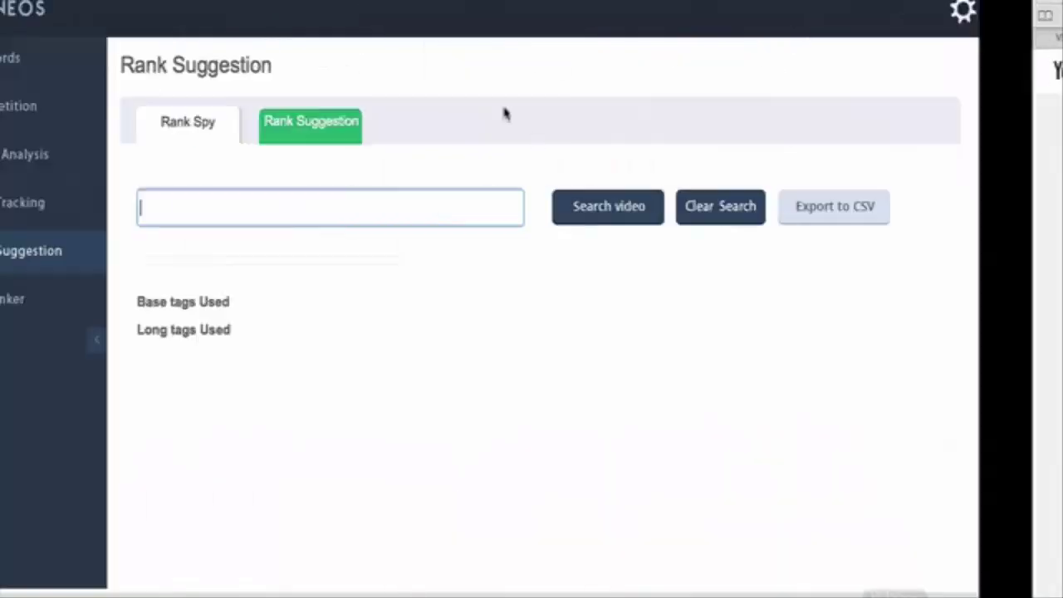
type("https://www.youtube.com/watch?v=xUISoneRHbs")
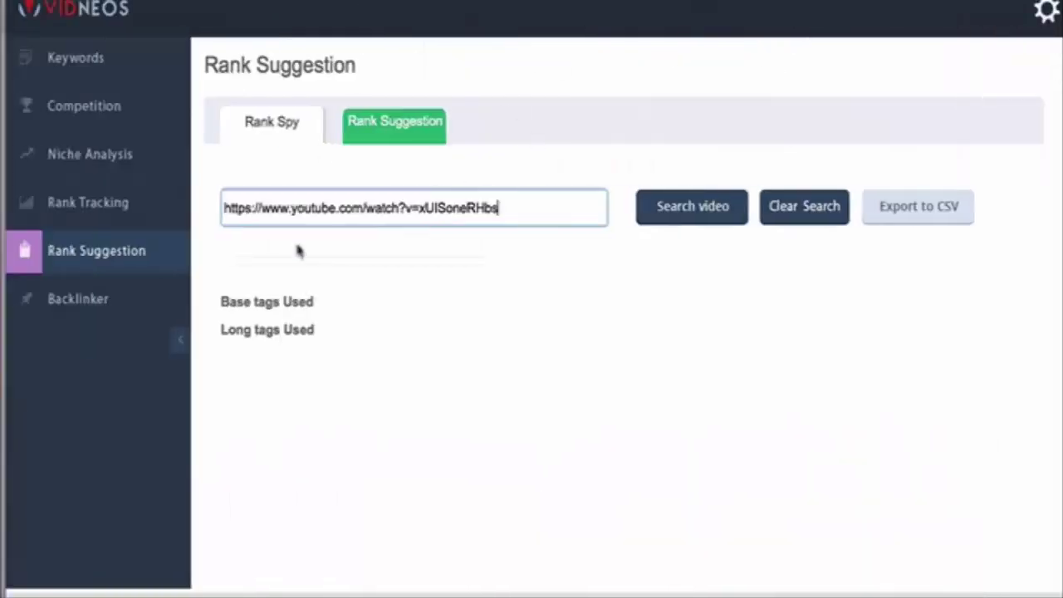
left_click(676, 209)
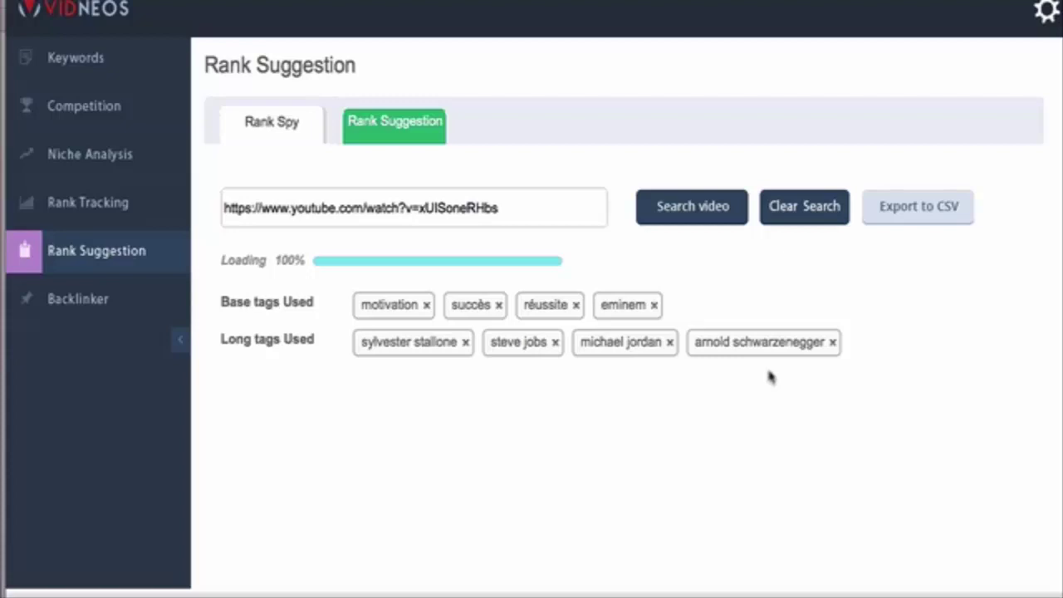
Analyze the keyword "atteindre le succès" in the Rank Suggestion section
left_click(418, 121)
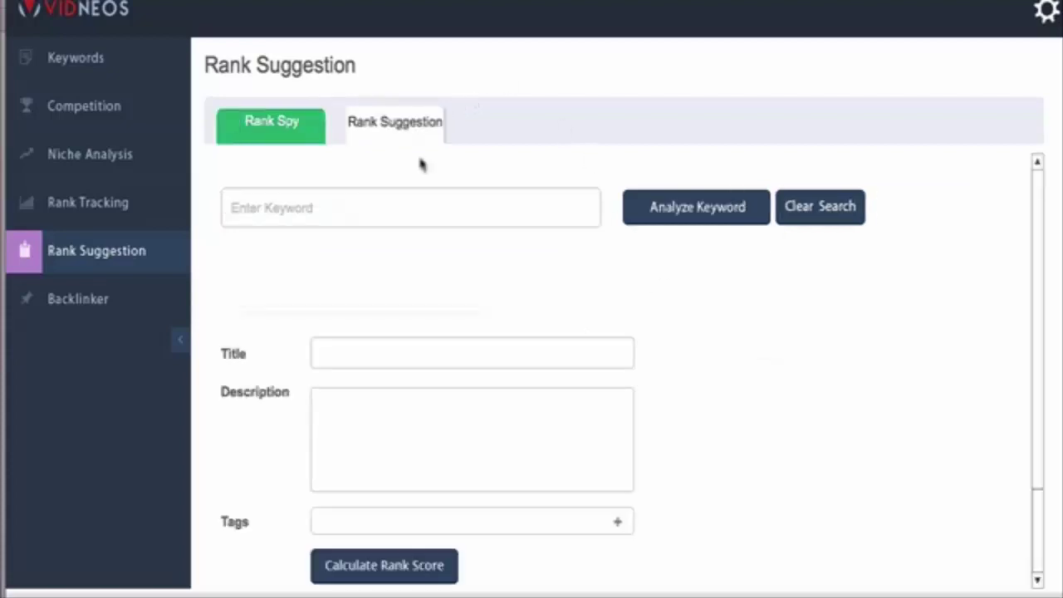
left_click(428, 200)
left_click(595, 281)
left_click(337, 215)
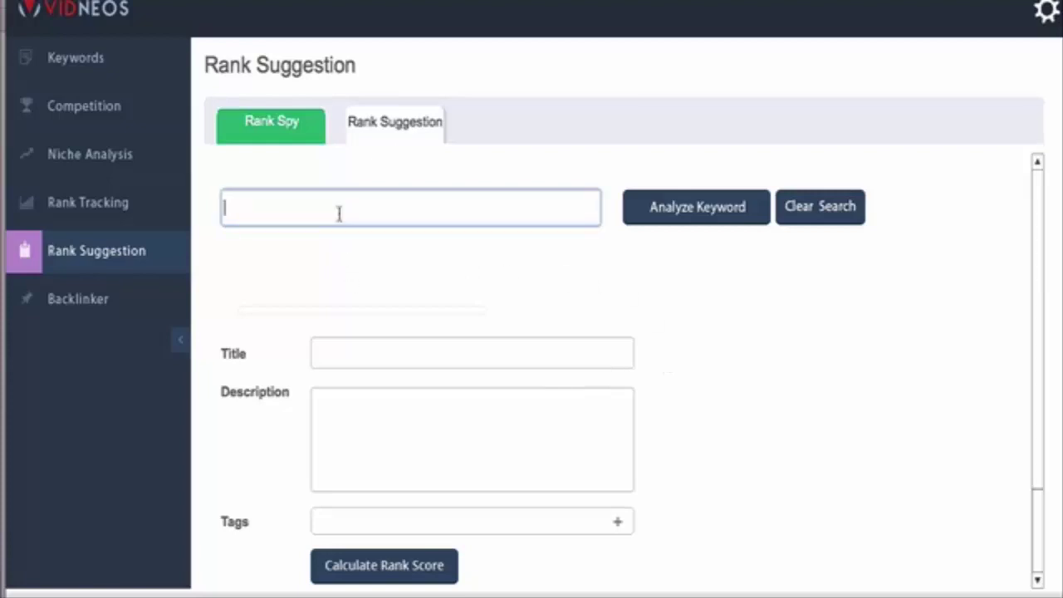
left_click(657, 217)
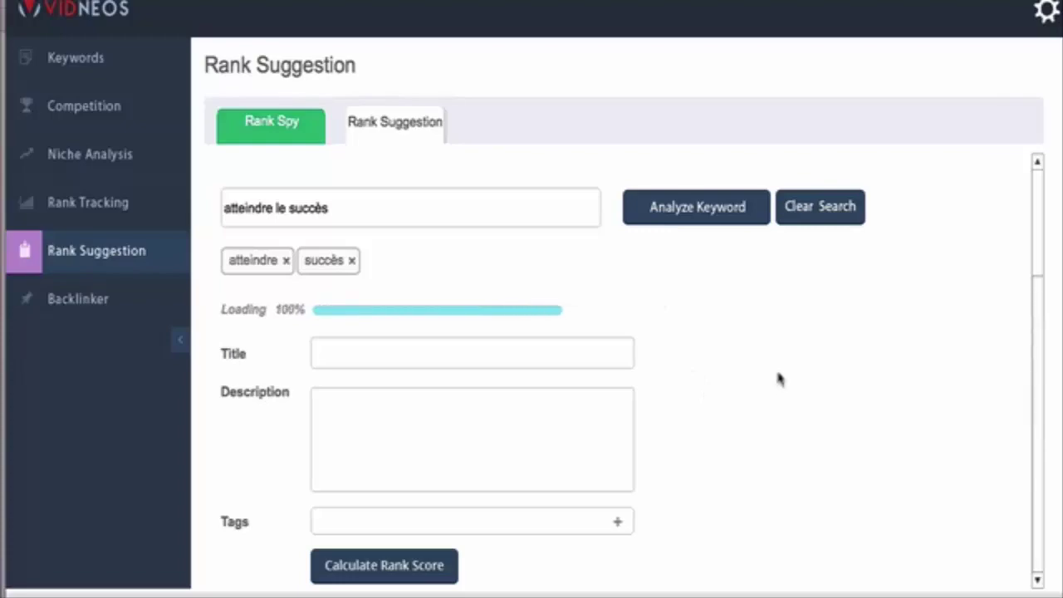
Examine the suggested long tail tags and base tags for the analyzed keyword
scroll(780, 373, "down", 10)
scroll(780, 373, "up", 10)
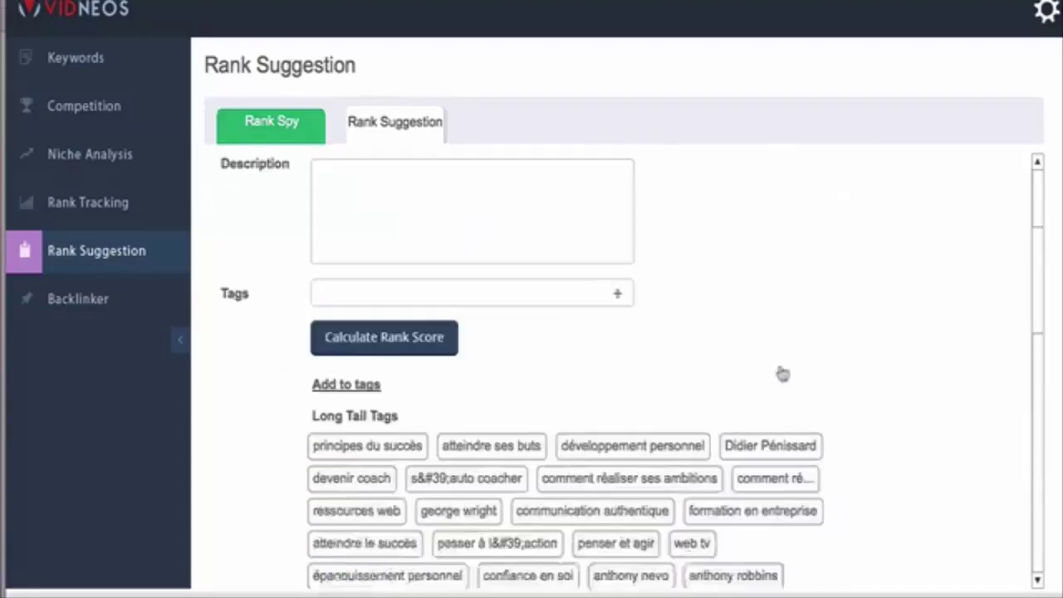
left_click_drag(1034, 217, 1033, 560)
left_click_drag(1029, 519, 1030, 516)
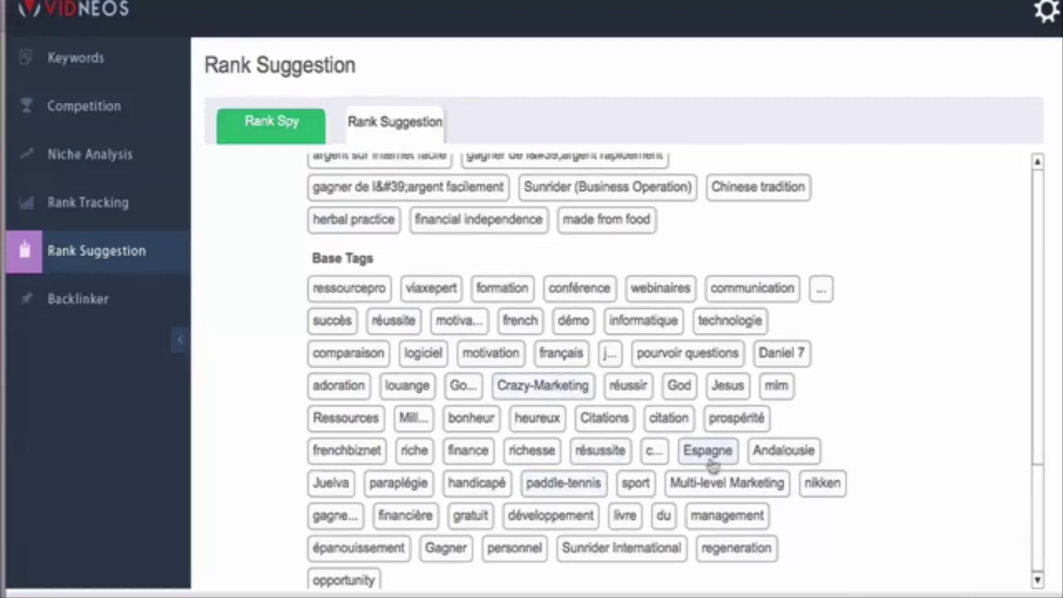
scroll(789, 407, "up", 5)
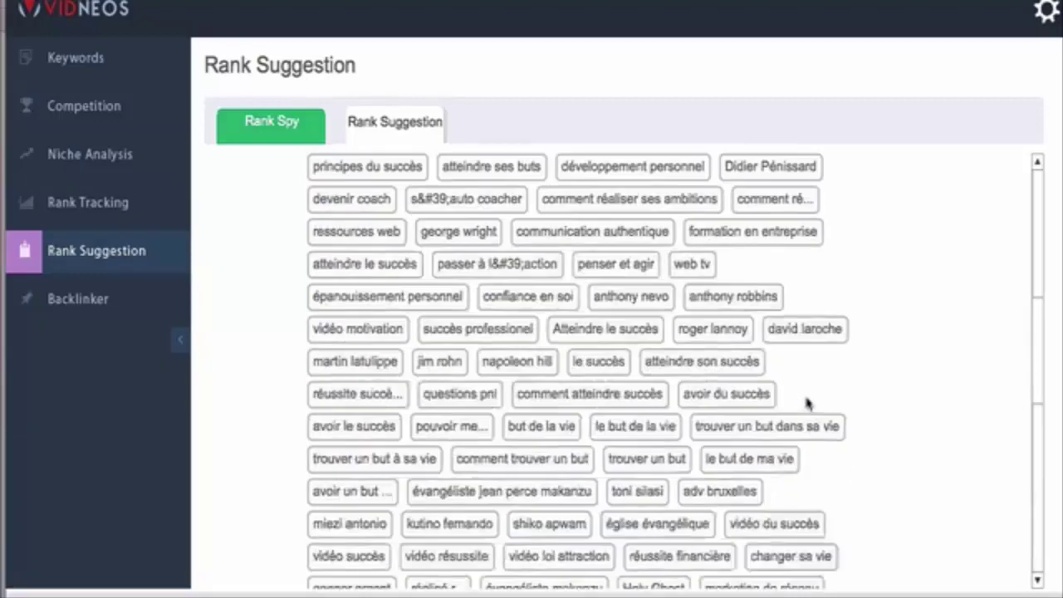
scroll(809, 403, "down", 5)
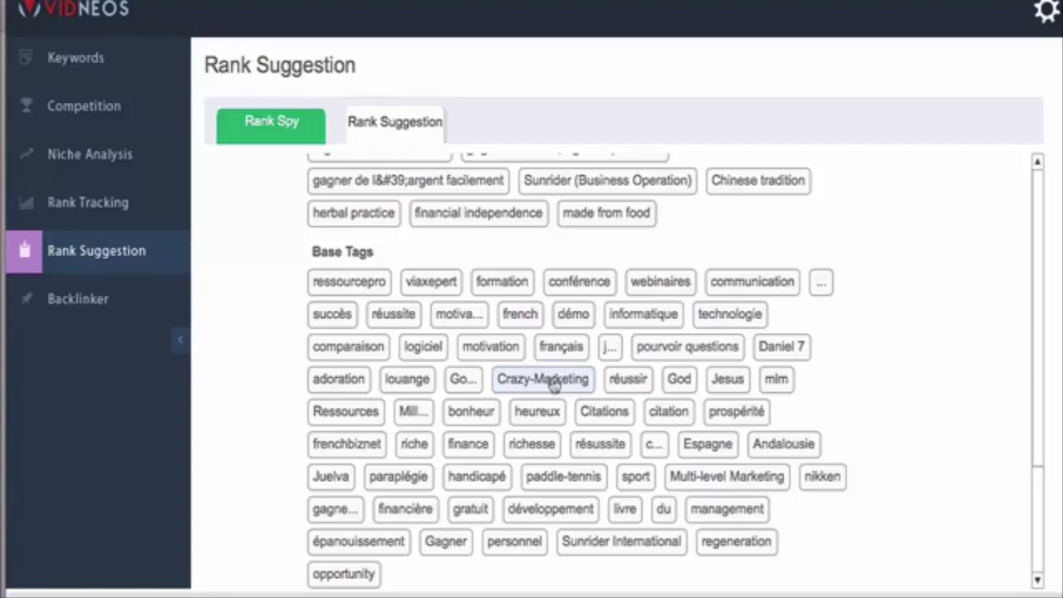
left_click_drag(1037, 486, 1054, 536)
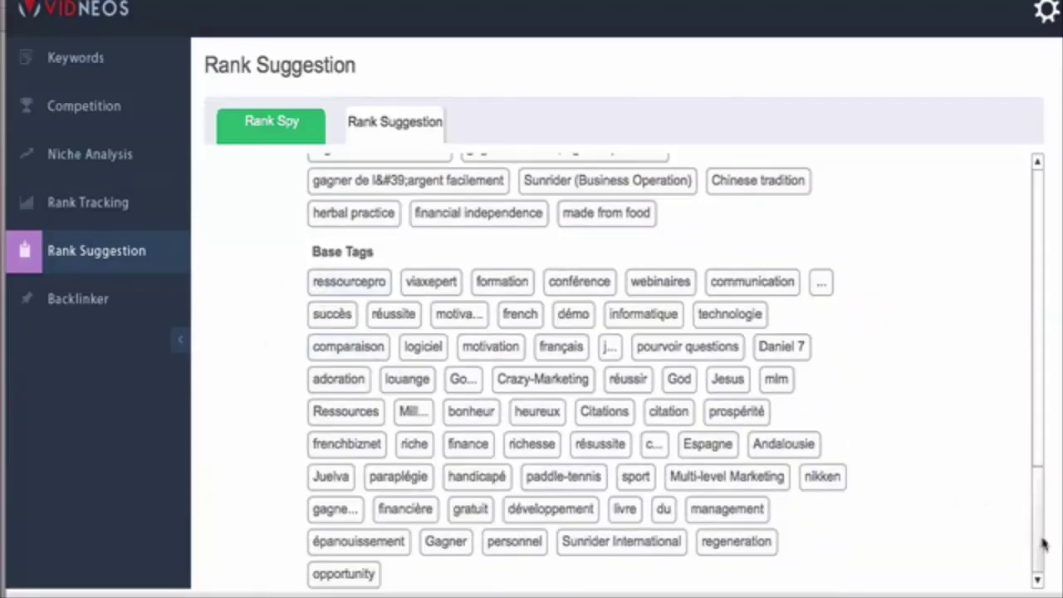
left_click_drag(1040, 544, 1025, 344)
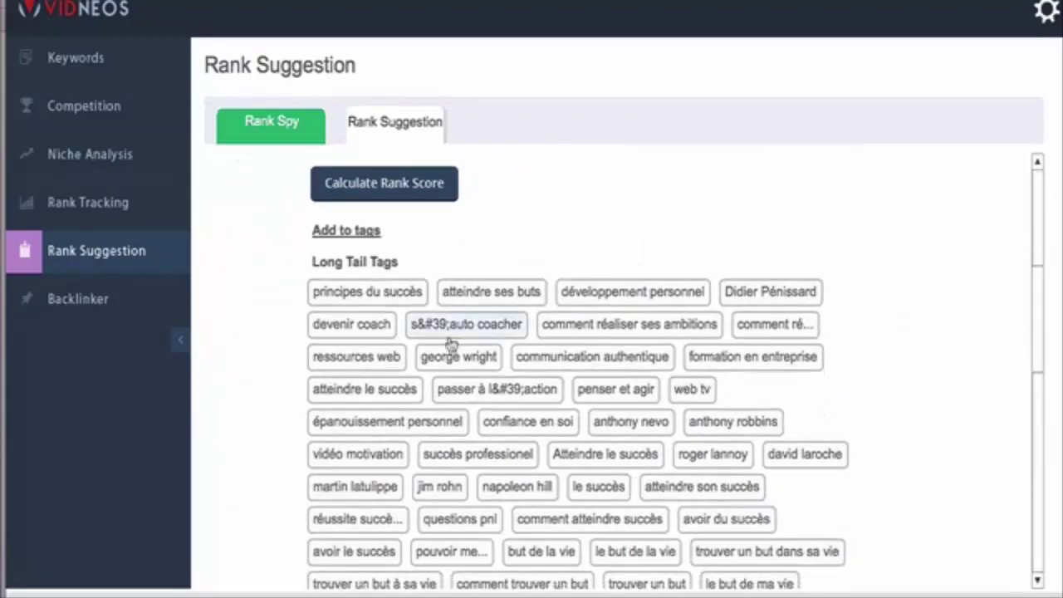
scroll(507, 407, "down", 10)
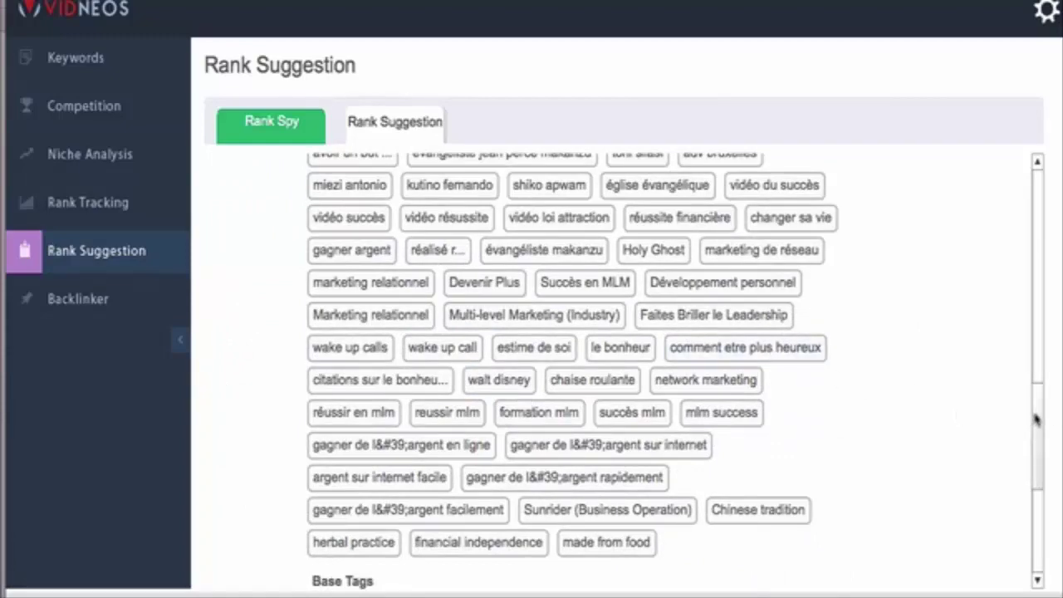
Add the suggested long tail tags "principes du succès", "développement personnel", "succès professionel" and "atteindre le succès" to the video's tags
left_click_drag(1035, 423, 1036, 311)
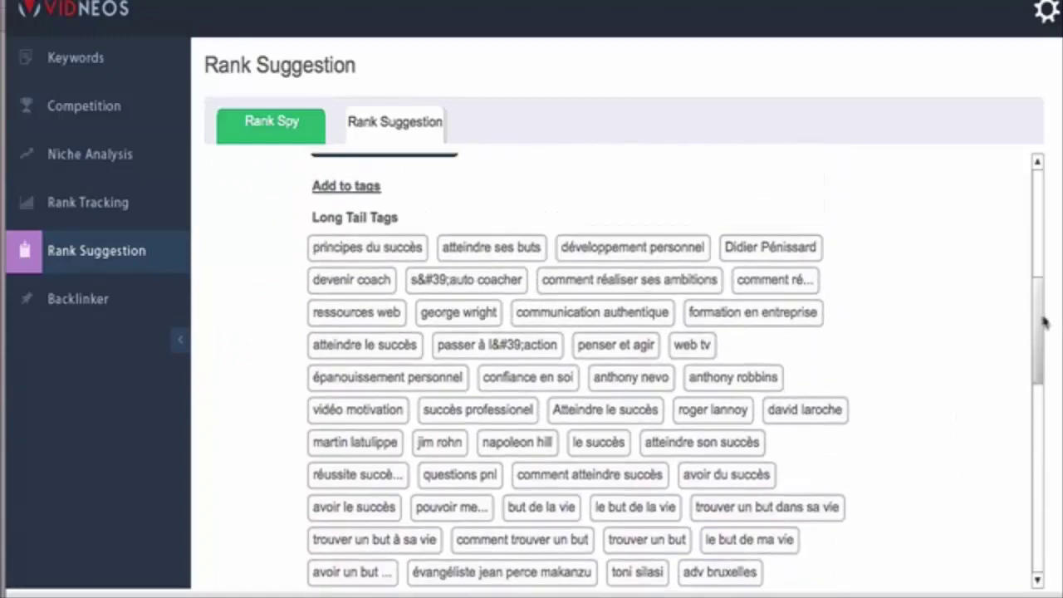
left_click(397, 249)
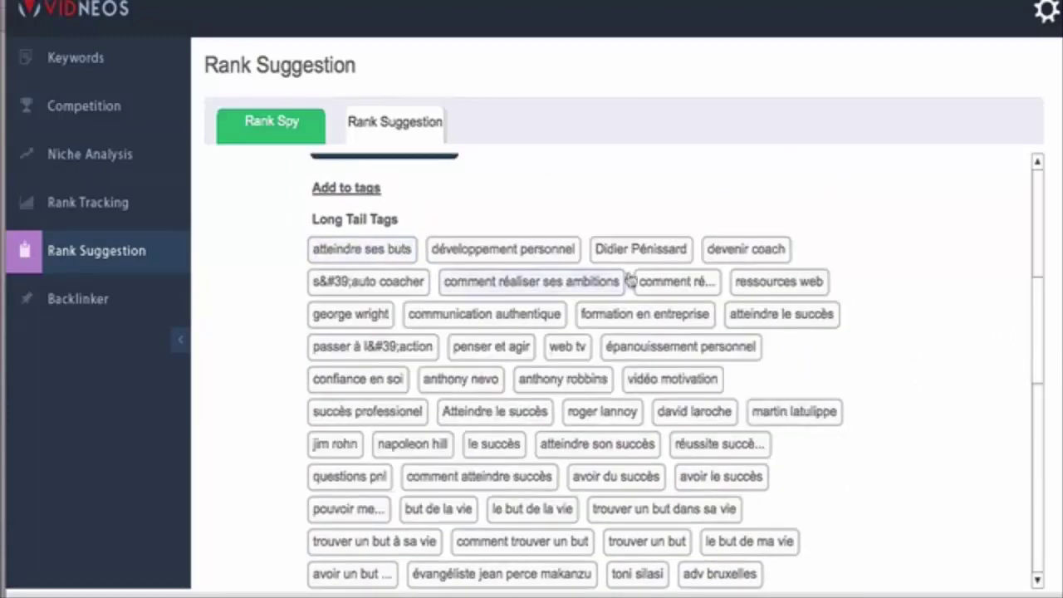
left_click(544, 253)
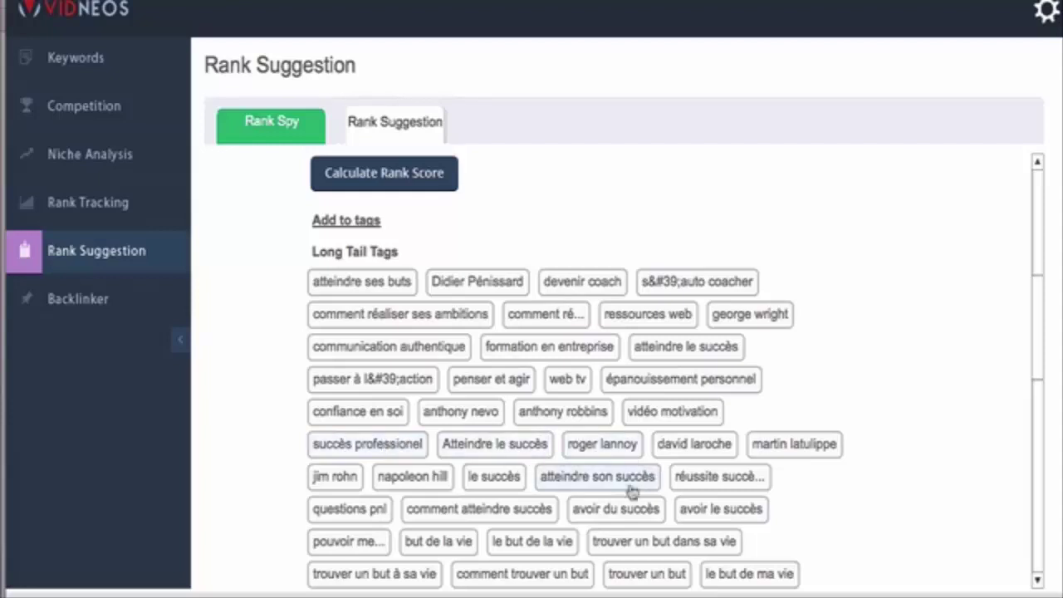
left_click(373, 453)
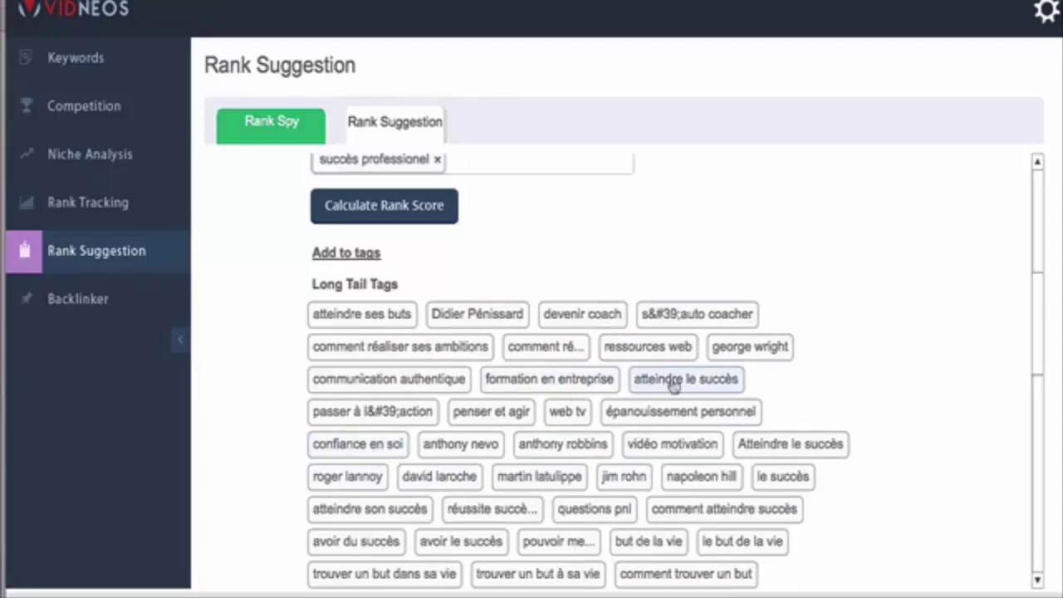
left_click(674, 382)
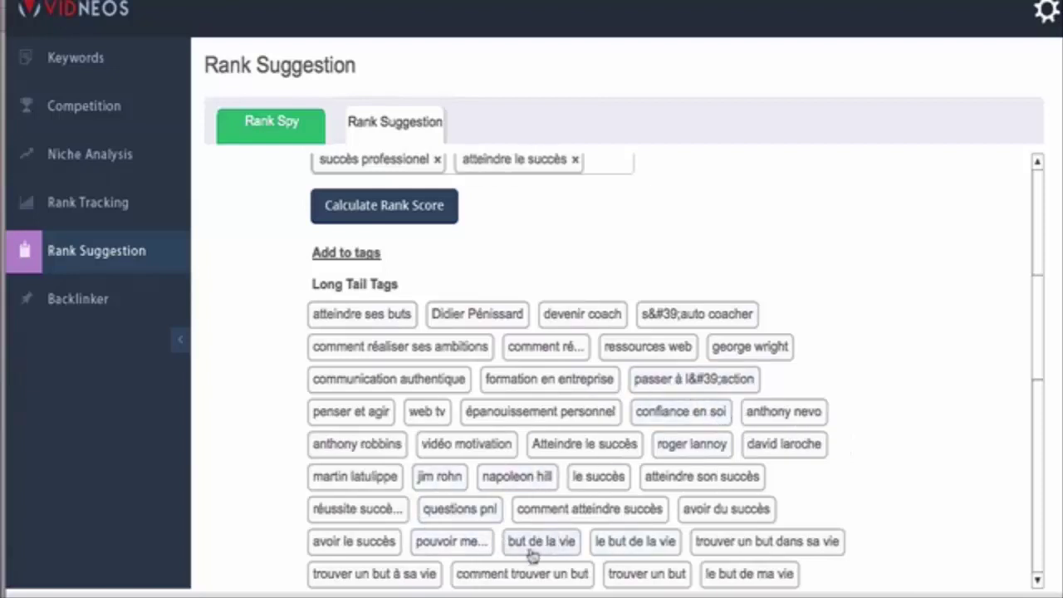
Review the chosen tags and look through the remaining long tail and base tag suggestions
left_click_drag(1036, 365, 1027, 413)
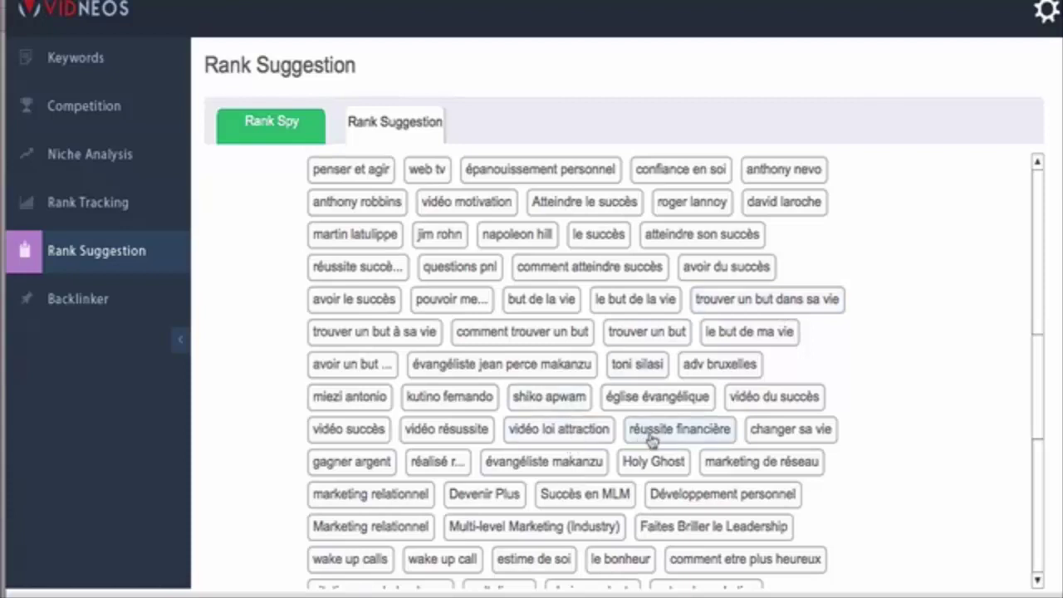
left_click_drag(1037, 393, 1036, 158)
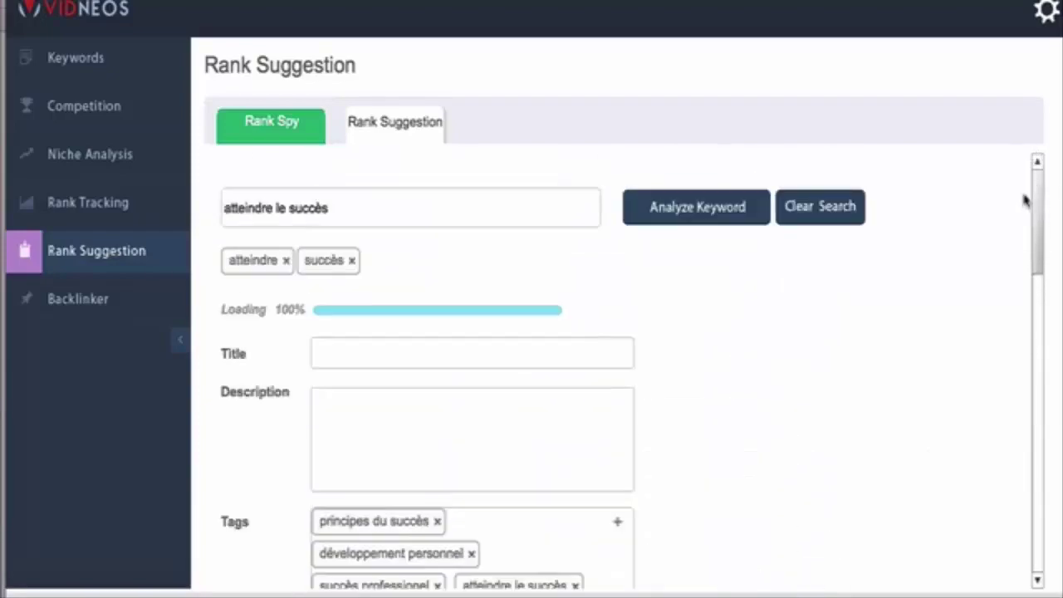
scroll(1025, 200, "down", 2)
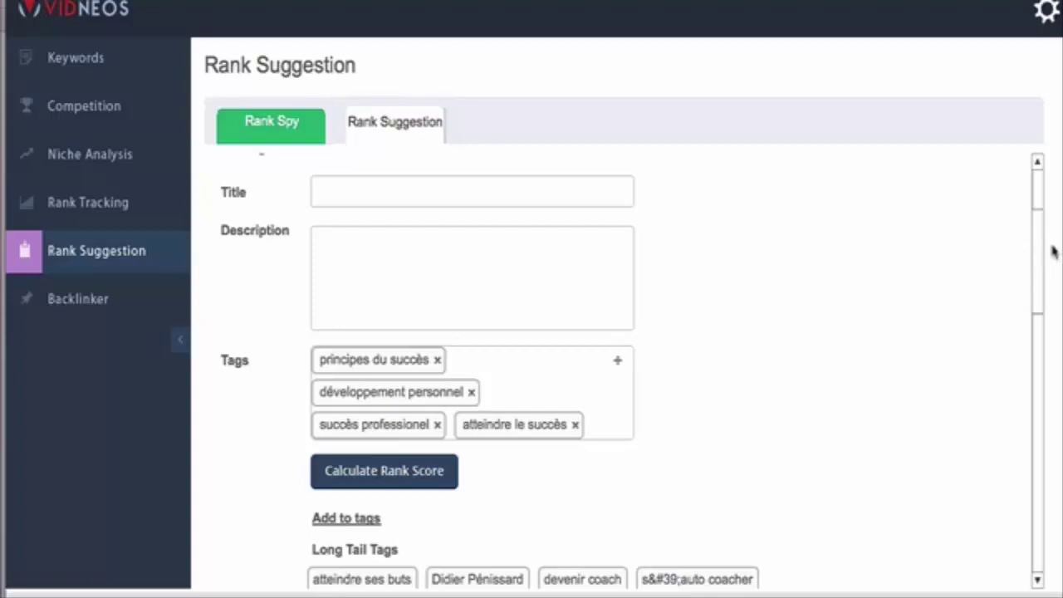
left_click_drag(1040, 259, 1038, 361)
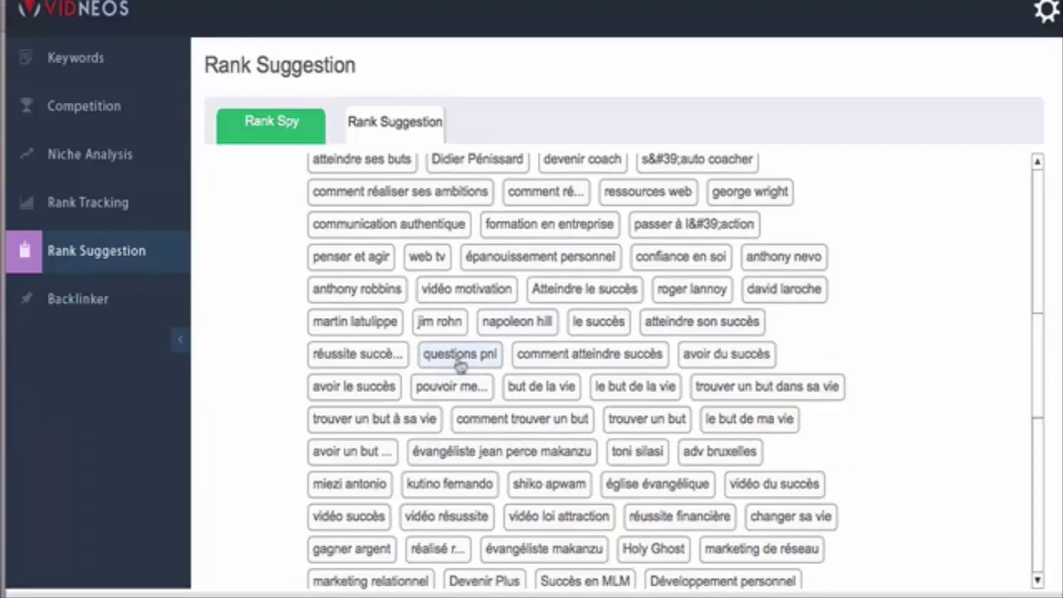
left_click_drag(1038, 427, 1031, 474)
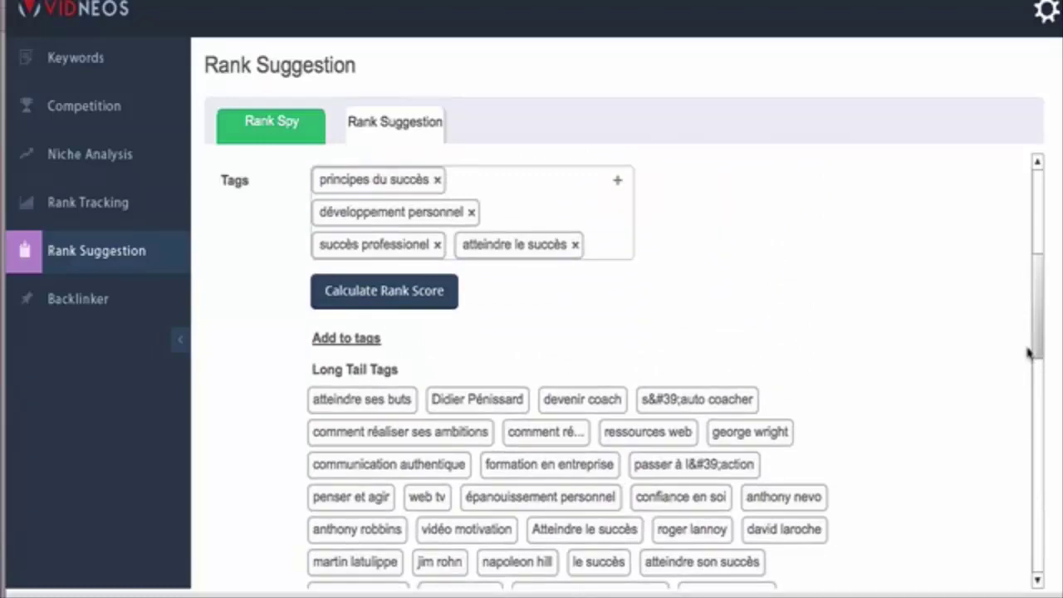
scroll(1030, 353, "down", 5)
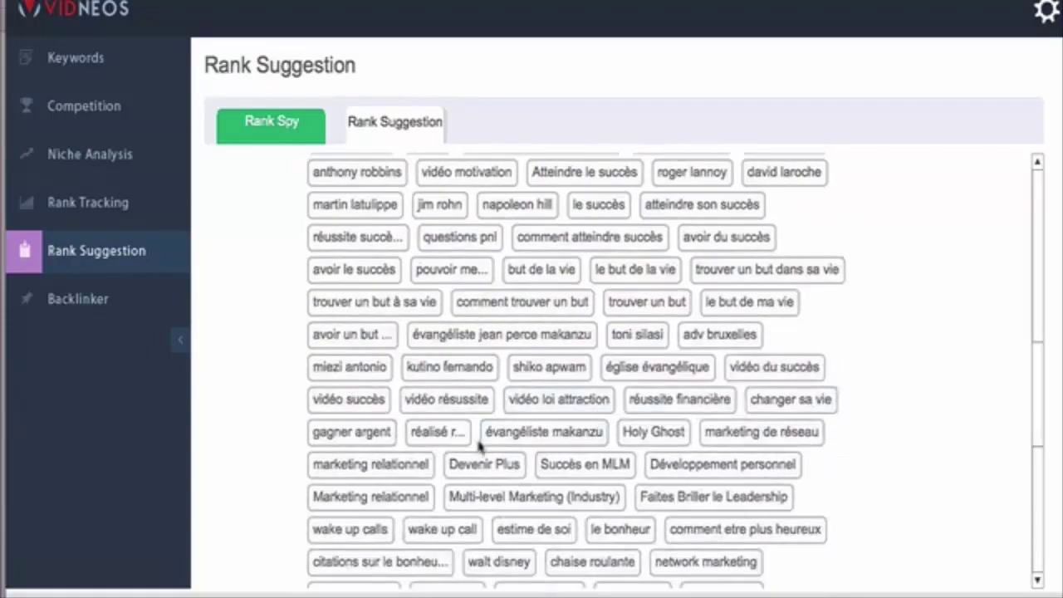
scroll(488, 452, "down", 3)
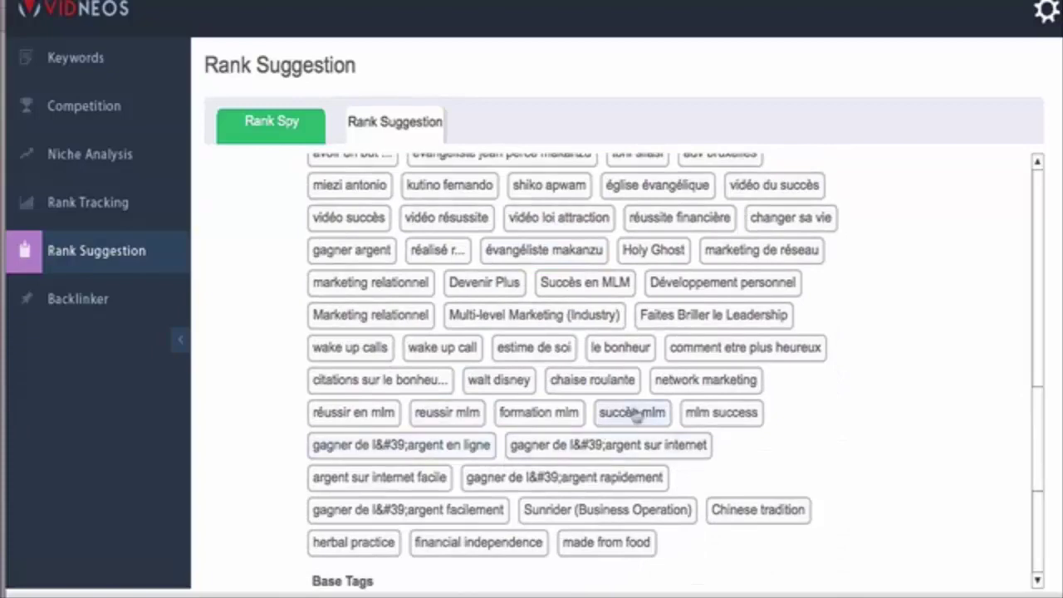
scroll(558, 368, "down", 5)
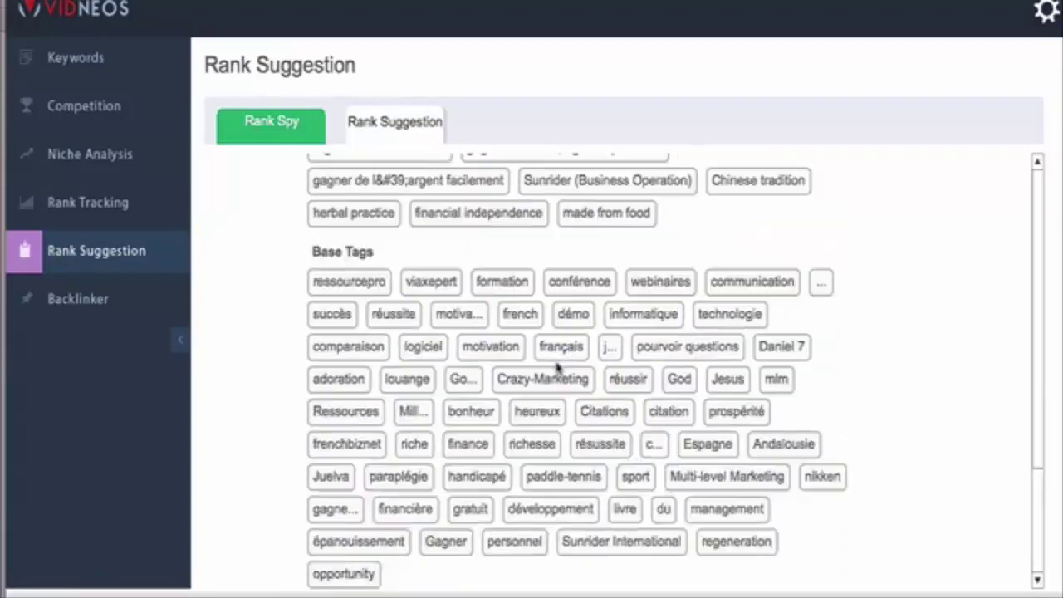
Fill in the video's title as "Atteindre succès" and its description as "atteindre succès" above the chosen tags
scroll(777, 515, "up", 15)
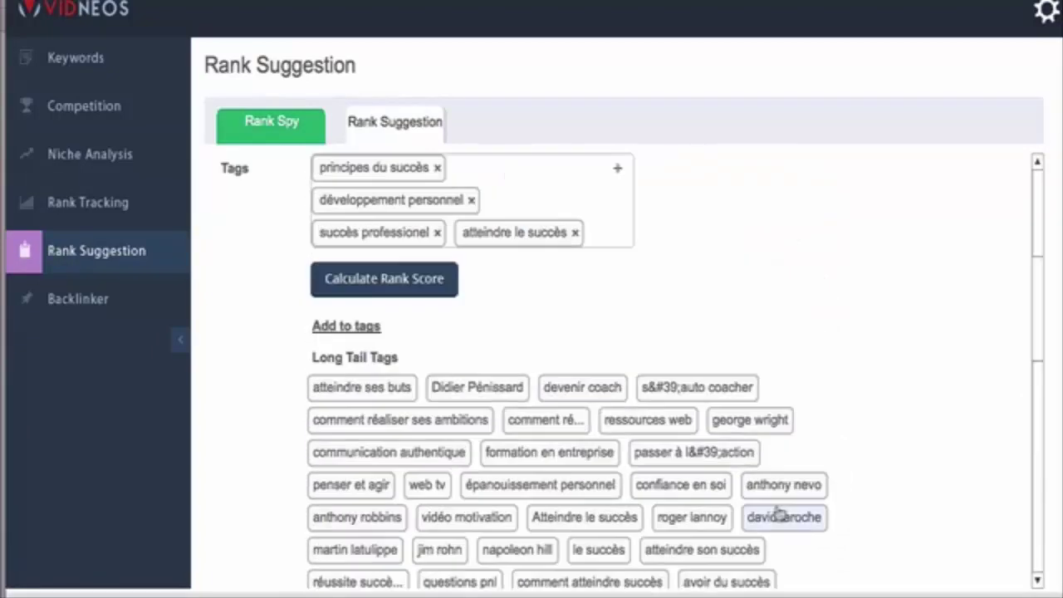
scroll(448, 315, "up", 2)
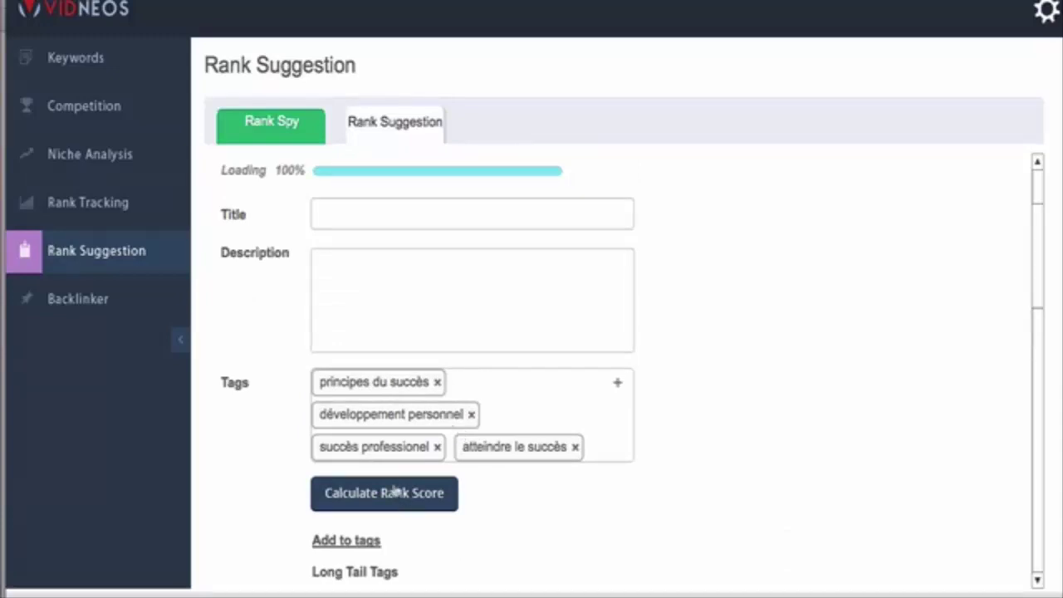
left_click(363, 205)
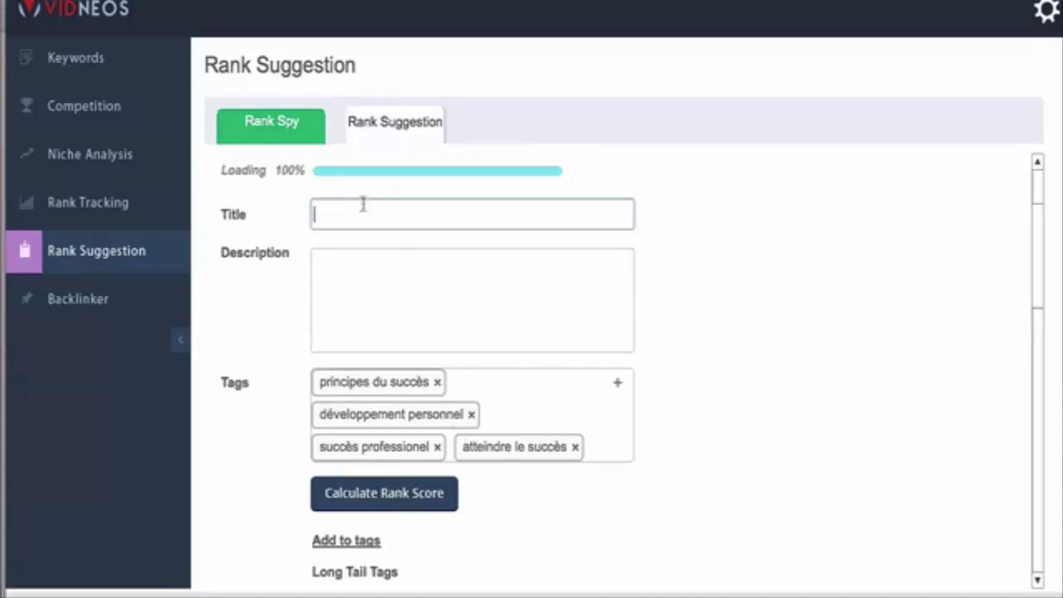
type("Atteindre succès")
left_click(390, 289)
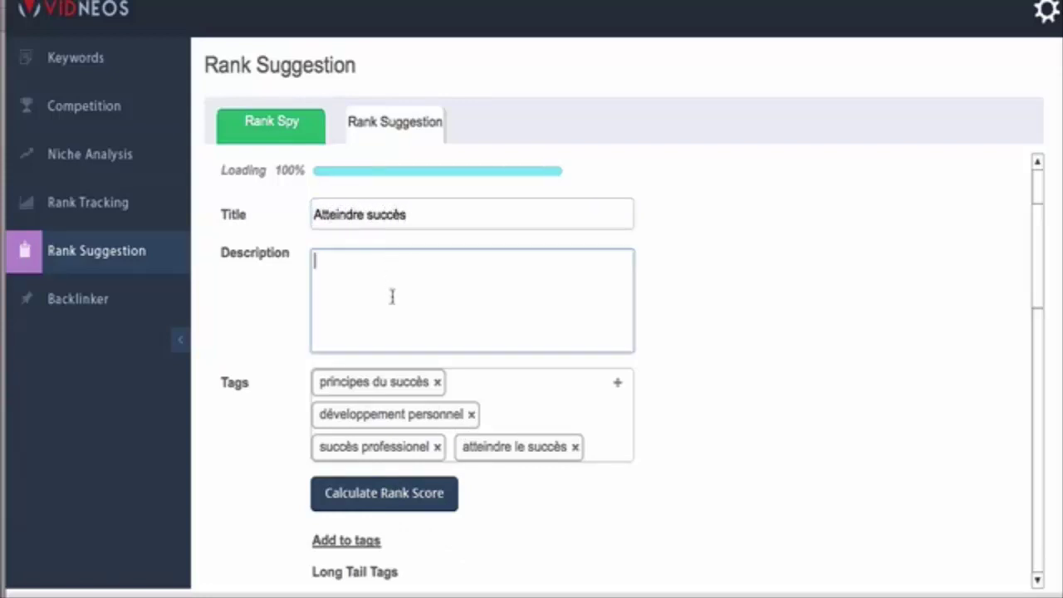
type("atten")
type("ndre succès")
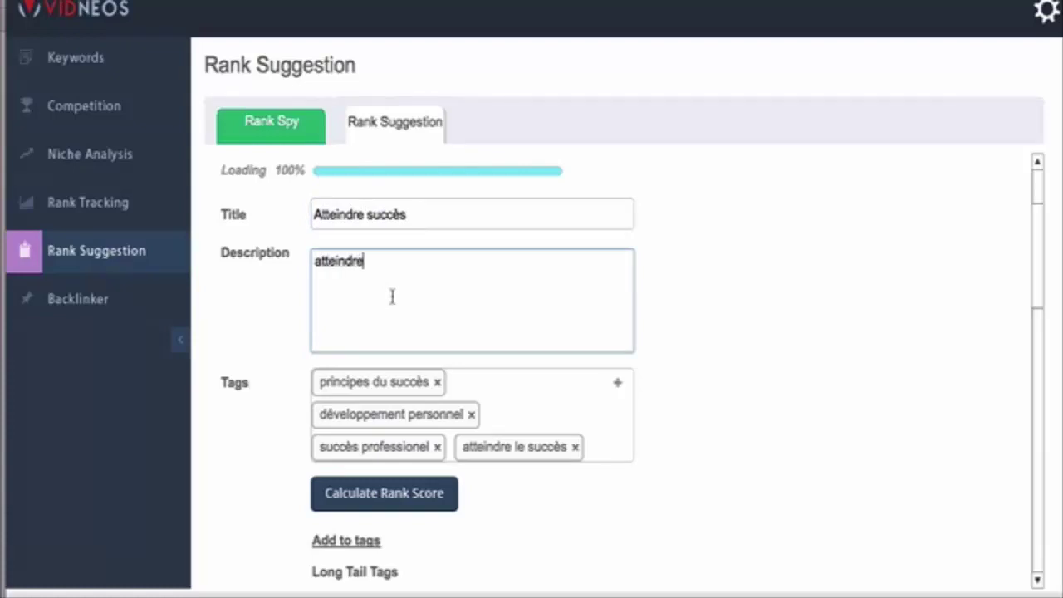
Calculate the video's rank score and review the improvement suggestions beside the description
left_click(419, 492)
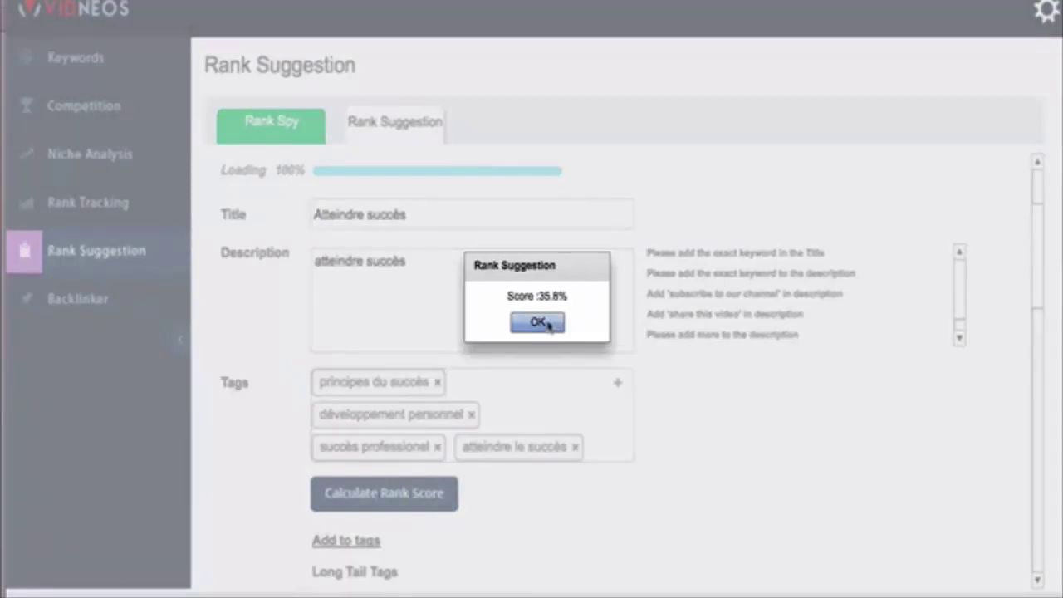
left_click(540, 322)
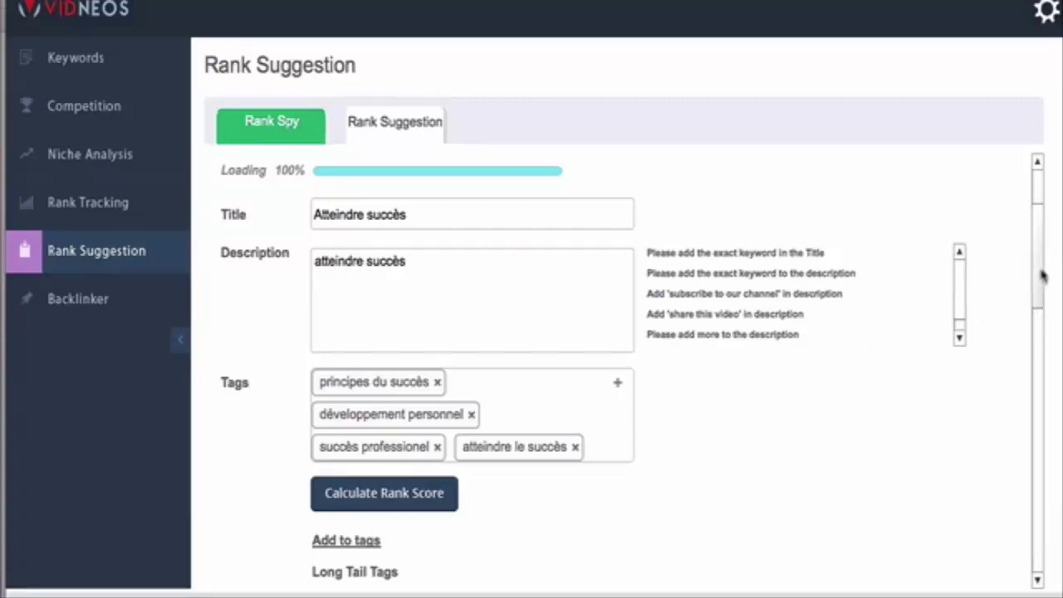
left_click_drag(1042, 278, 1038, 260)
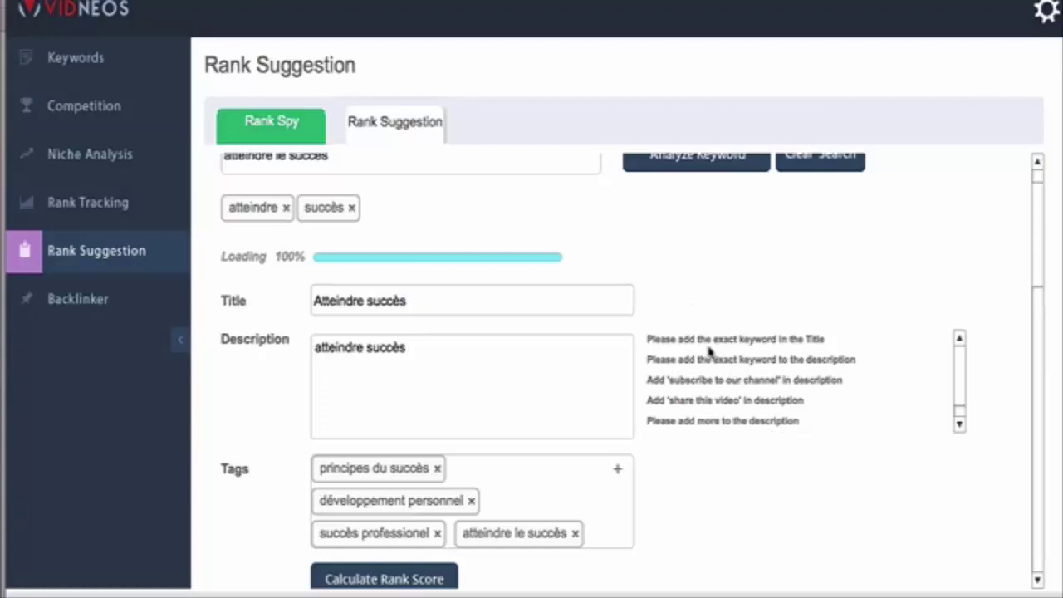
Insert "le" in the title and description so both contain the exact keyword "atteindre le succès"
scroll(567, 319, "up", 1)
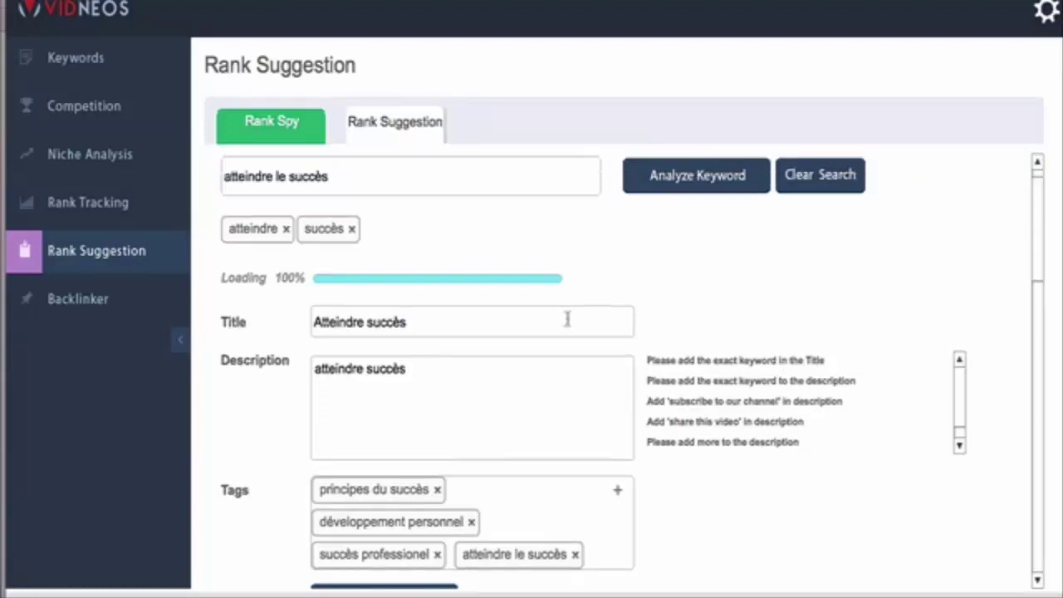
scroll(567, 319, "up", 1)
left_click(280, 209)
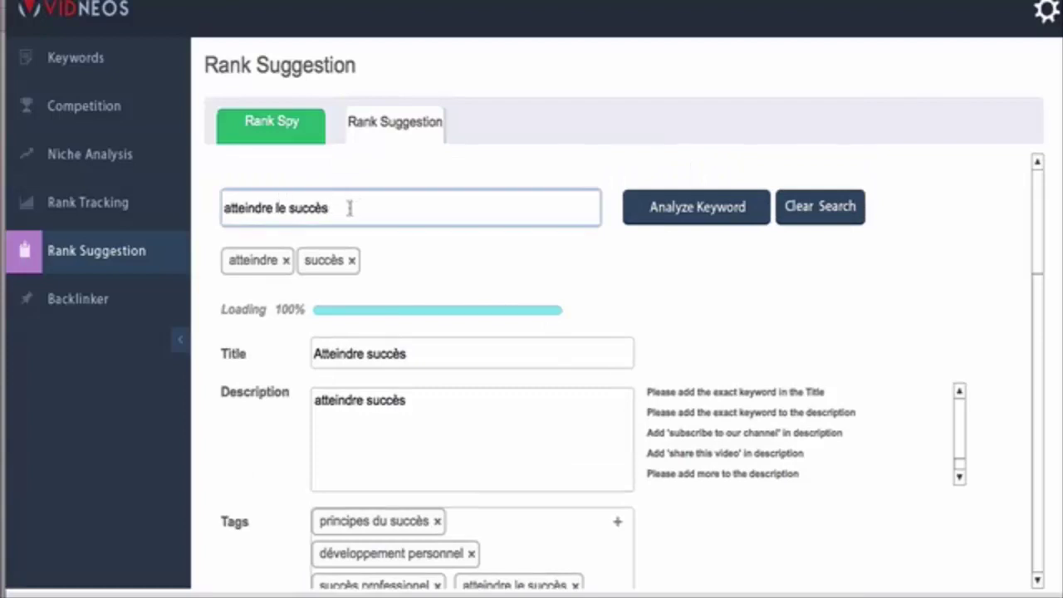
left_click_drag(349, 209, 175, 230)
left_click(448, 357)
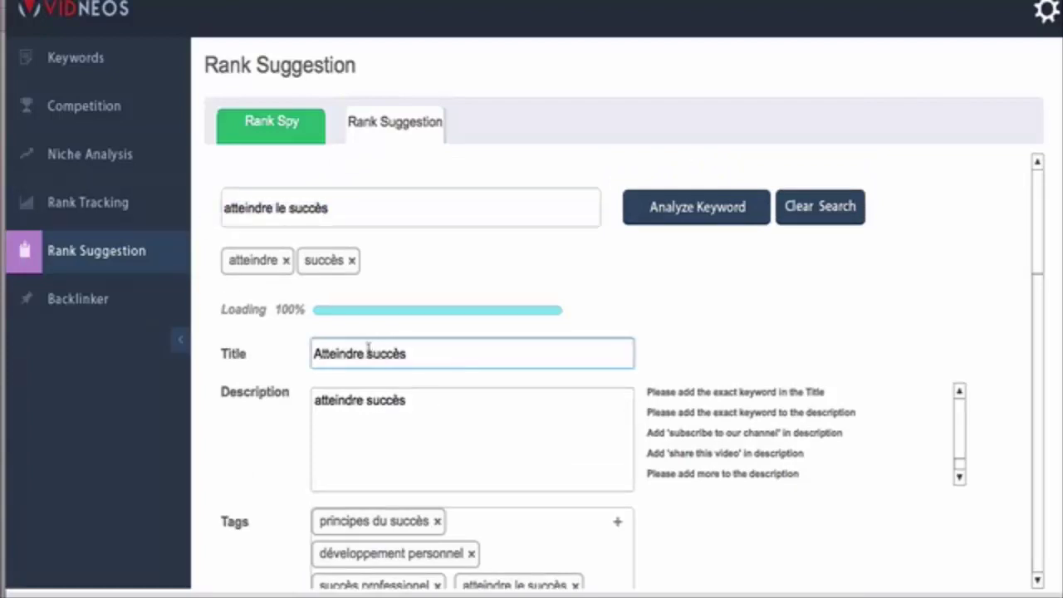
type("le")
left_click(363, 399)
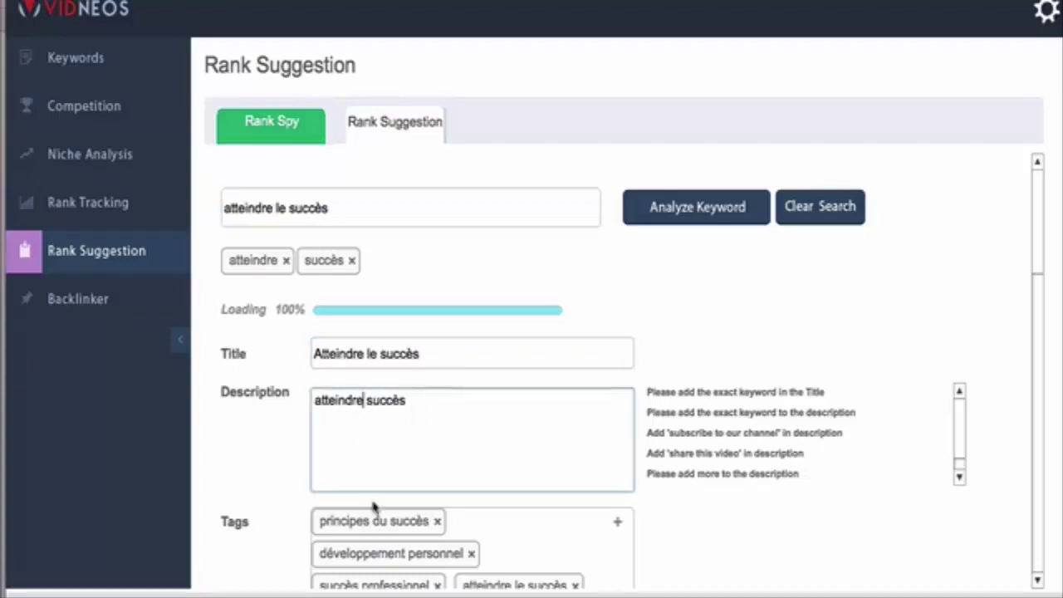
type("le")
key("Return")
key("Return")
key("Return")
key("Return")
Recalculate the rank score with the corrected title and description, and review the remaining suggestions
scroll(285, 446, "down", 5)
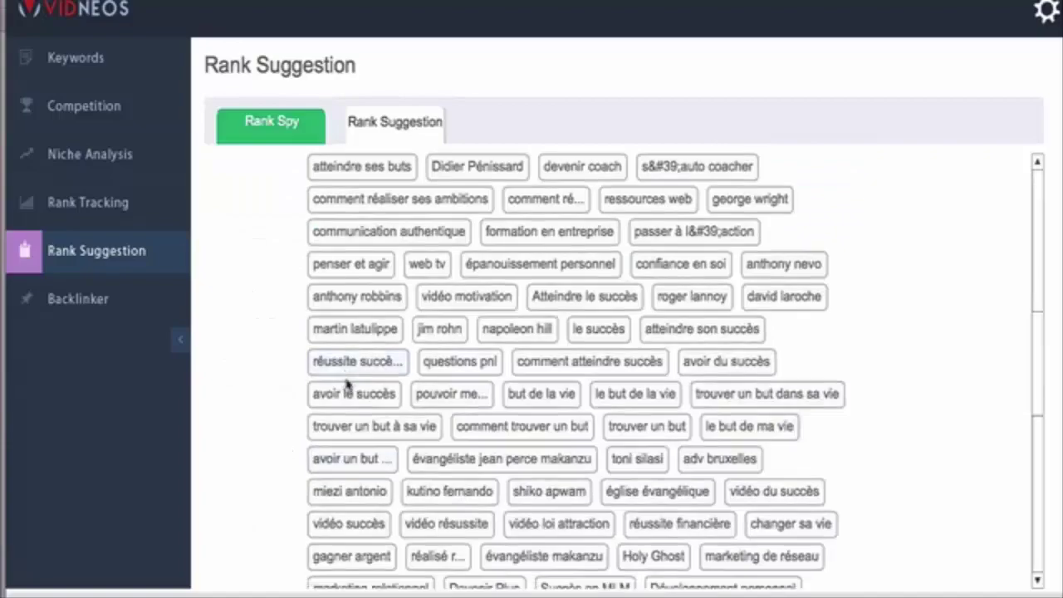
scroll(347, 384, "up", 5)
left_click(411, 282)
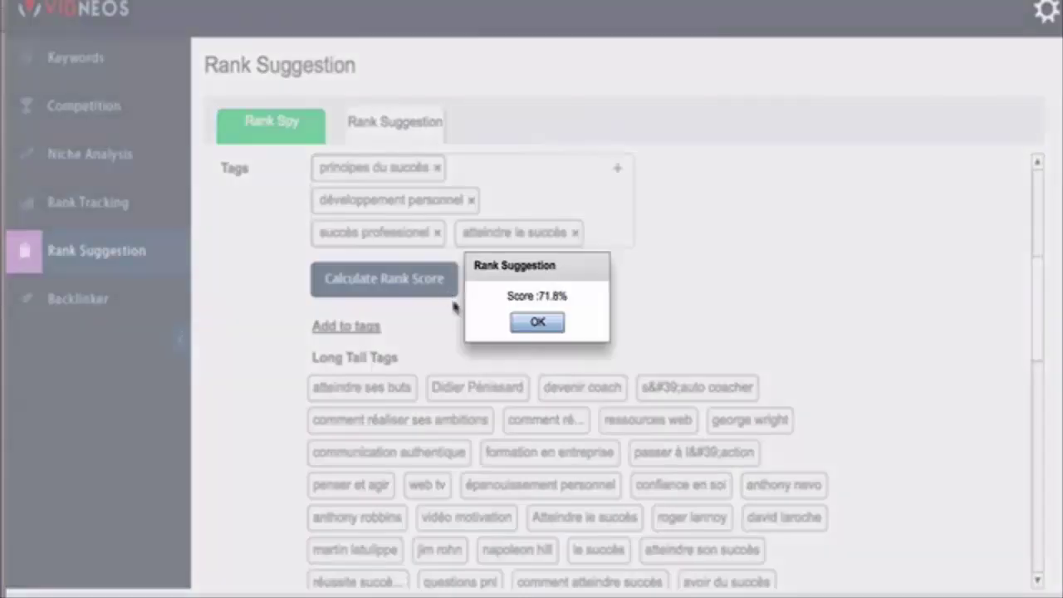
left_click(520, 324)
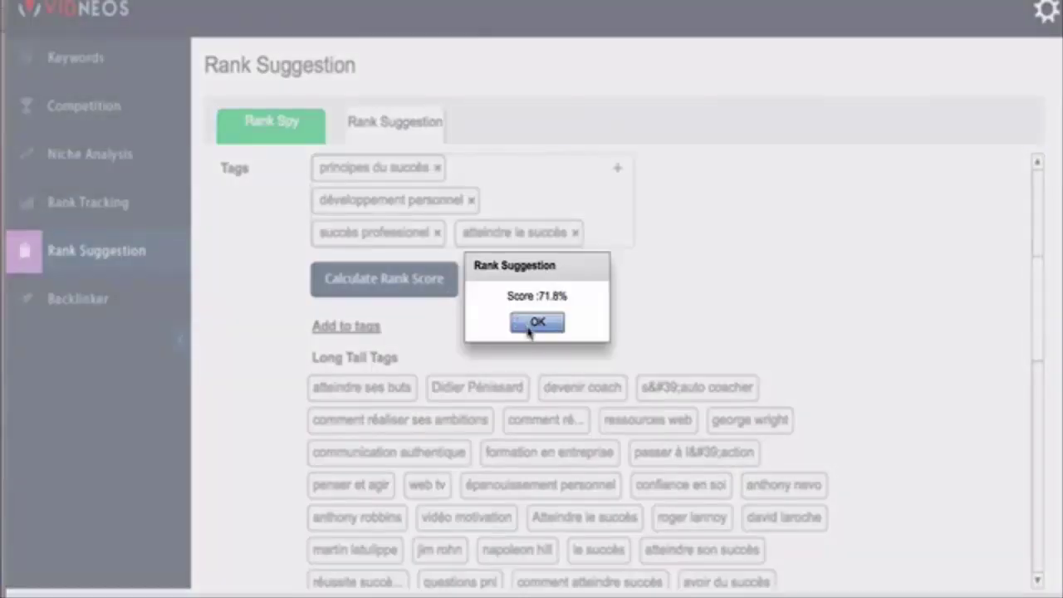
scroll(861, 384, "up", 3)
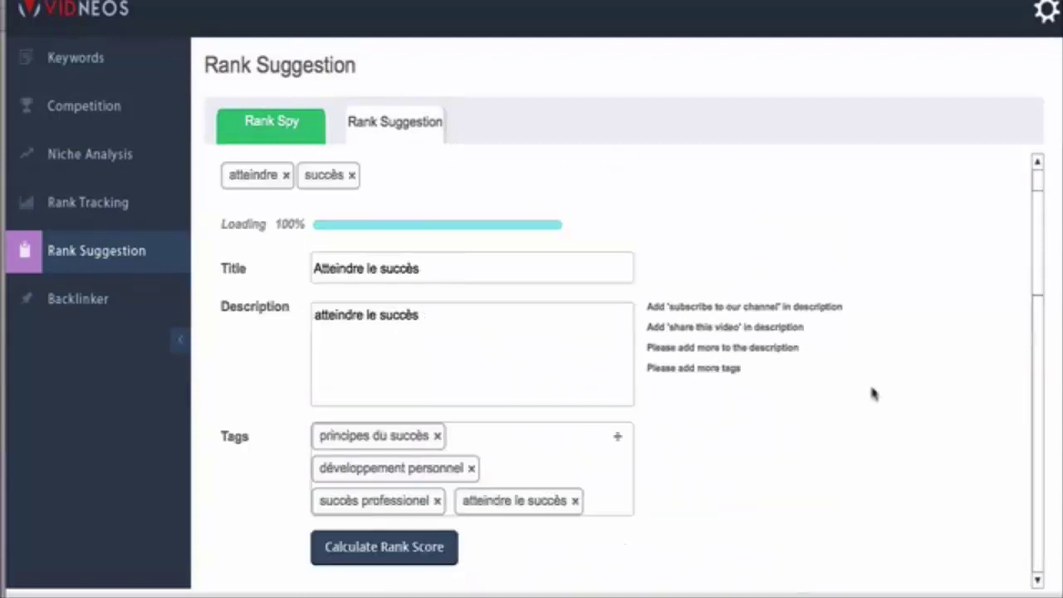
scroll(872, 394, "up", 3)
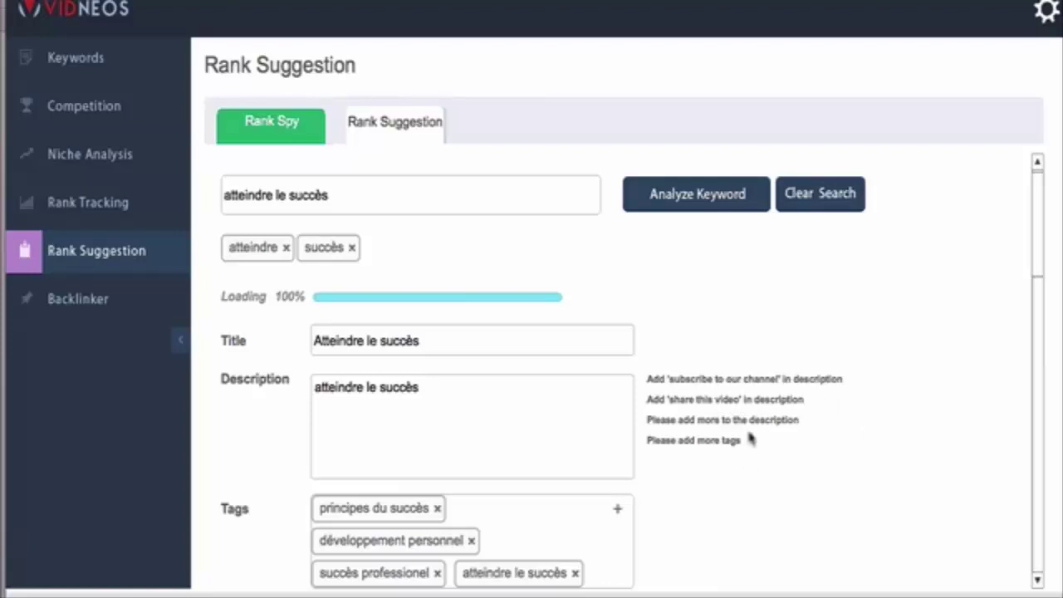
left_click(607, 441)
scroll(586, 422, "down", 1)
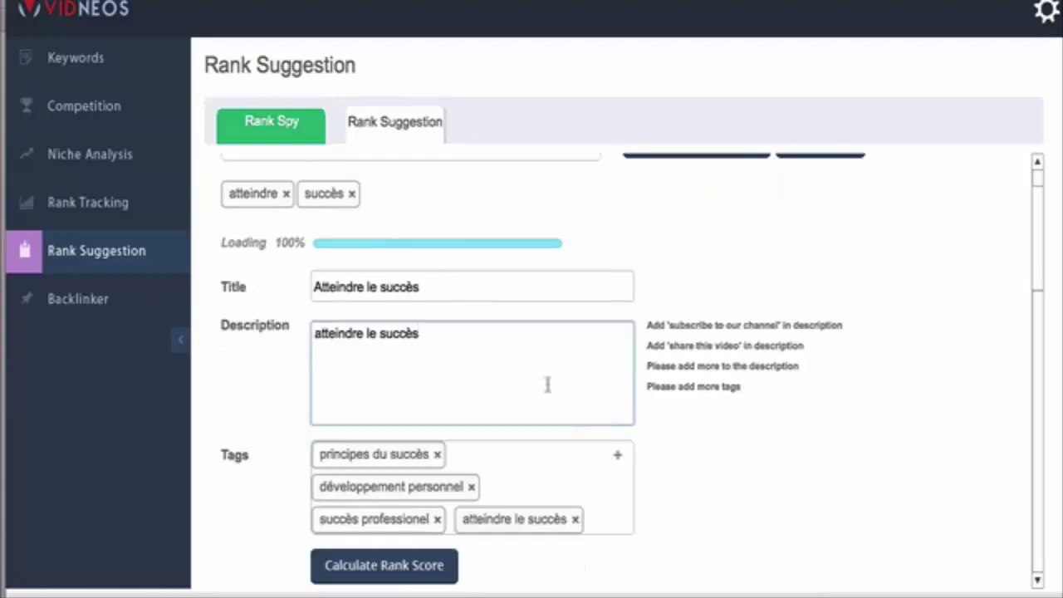
left_click_drag(425, 333, 232, 341)
left_click(418, 349)
left_click_drag(417, 349, 180, 363)
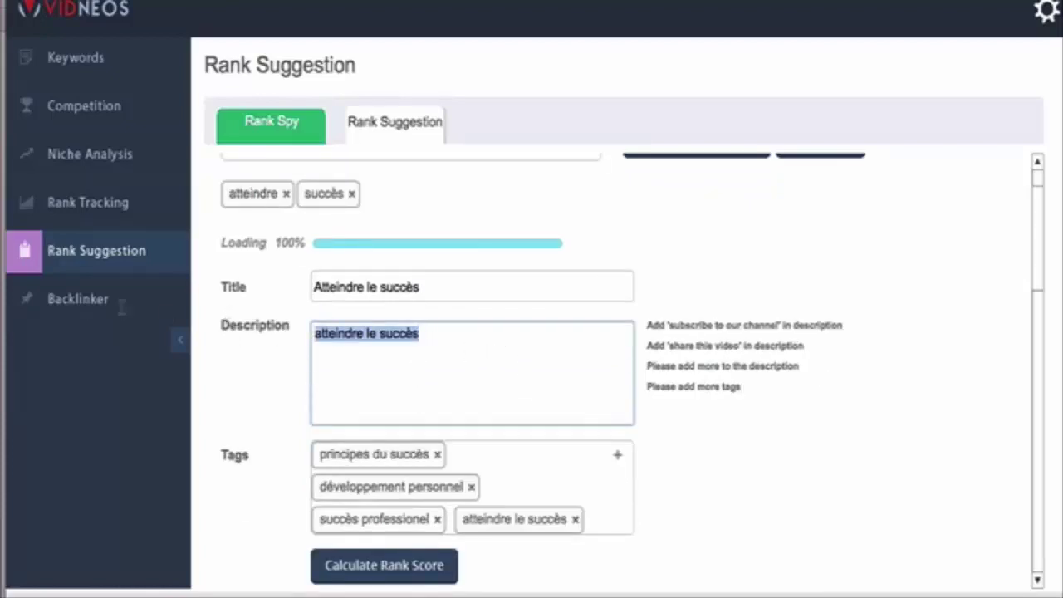
left_click(677, 417)
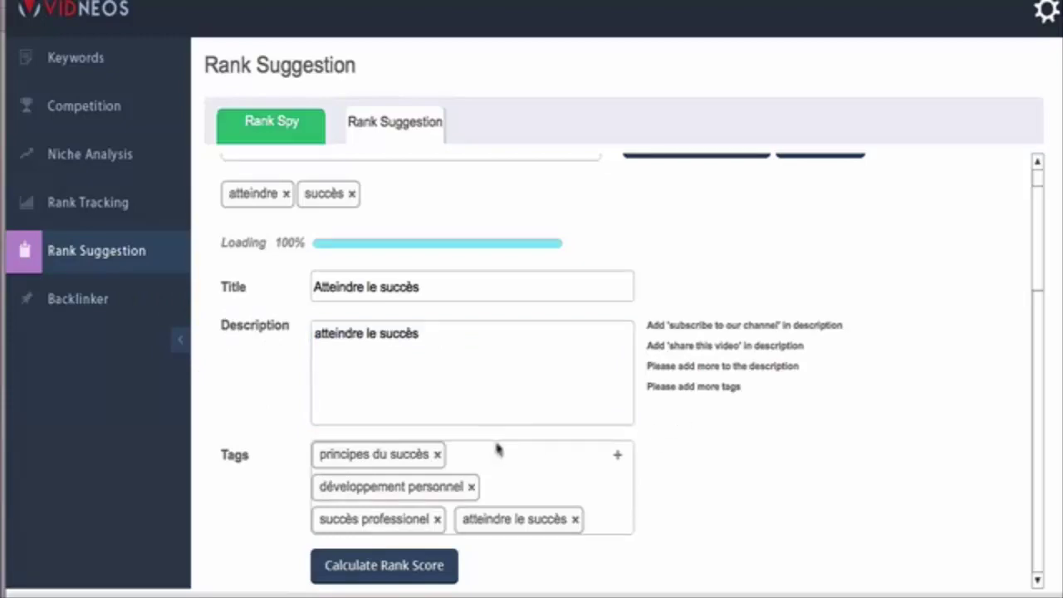
Look through the long tail and base tags suggested below the video's description and chosen tags
scroll(498, 448, "down", 1)
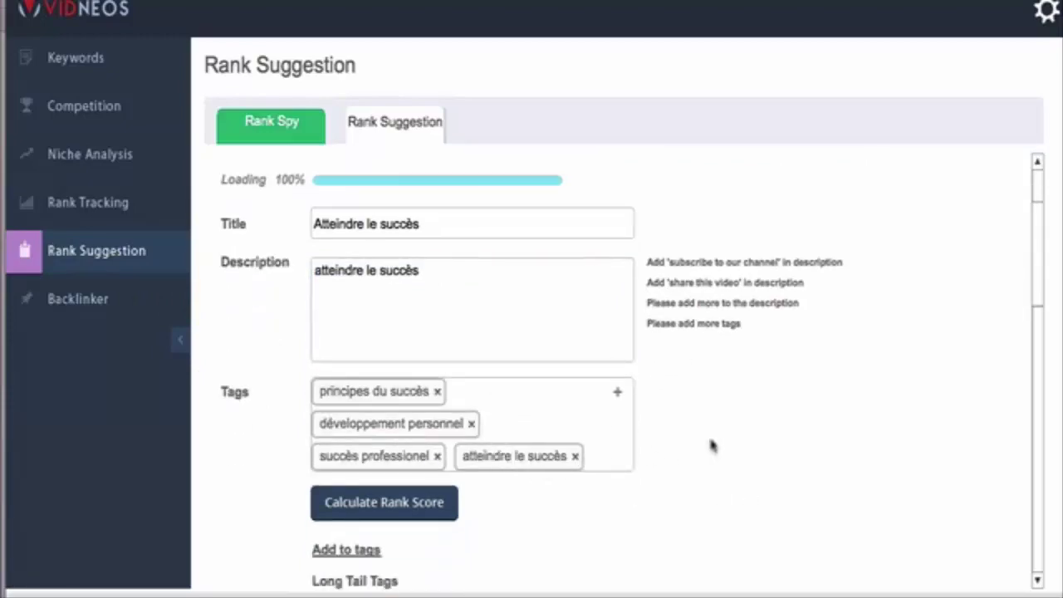
scroll(715, 425, "down", 7)
scroll(722, 415, "up", 9)
scroll(723, 419, "down", 14)
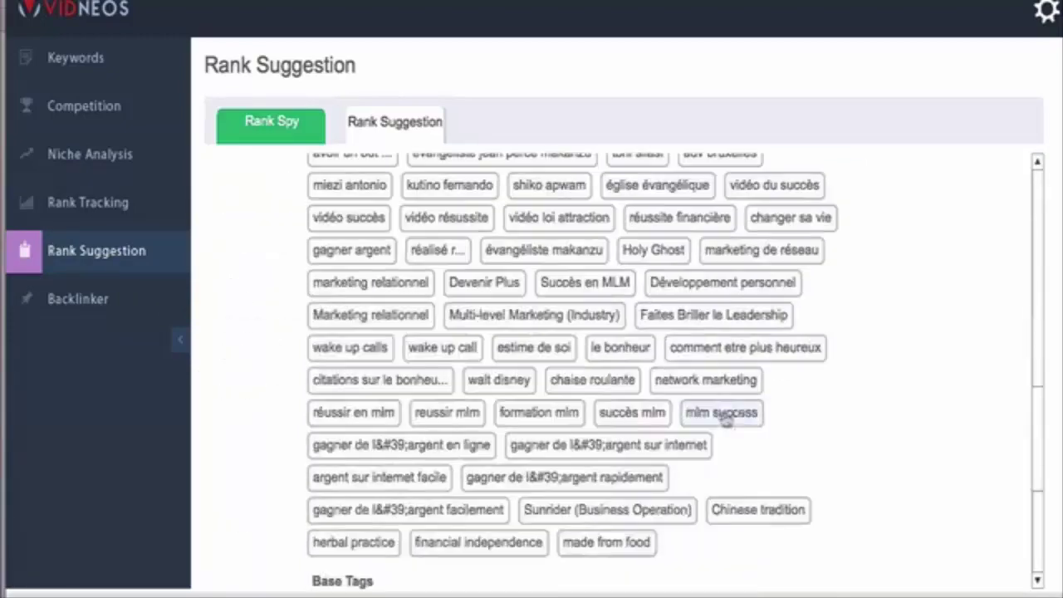
scroll(1034, 406, "down", 6)
scroll(1042, 399, "up", 7)
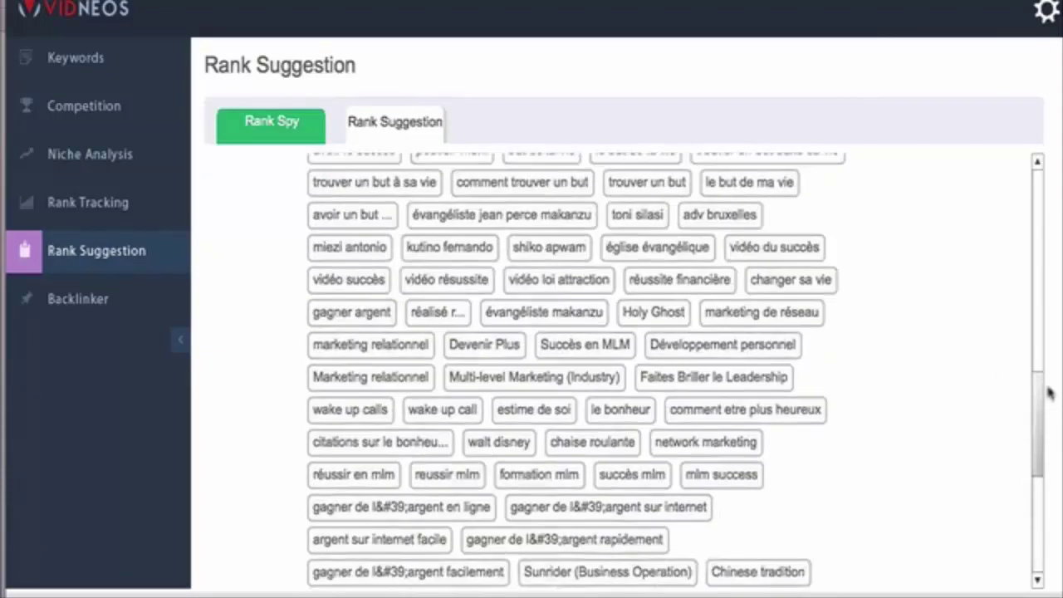
scroll(1047, 393, "up", 3)
scroll(1057, 332, "up", 10)
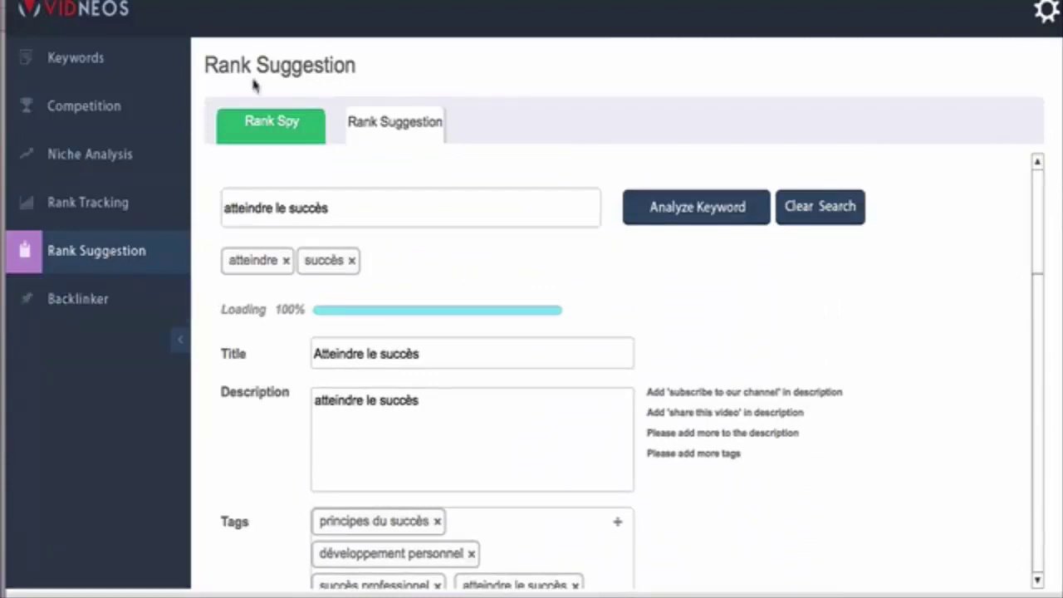
In the Backlinker module, search for blog links on "atteindre le succès" with CommentLuv as the only link type
left_click(86, 299)
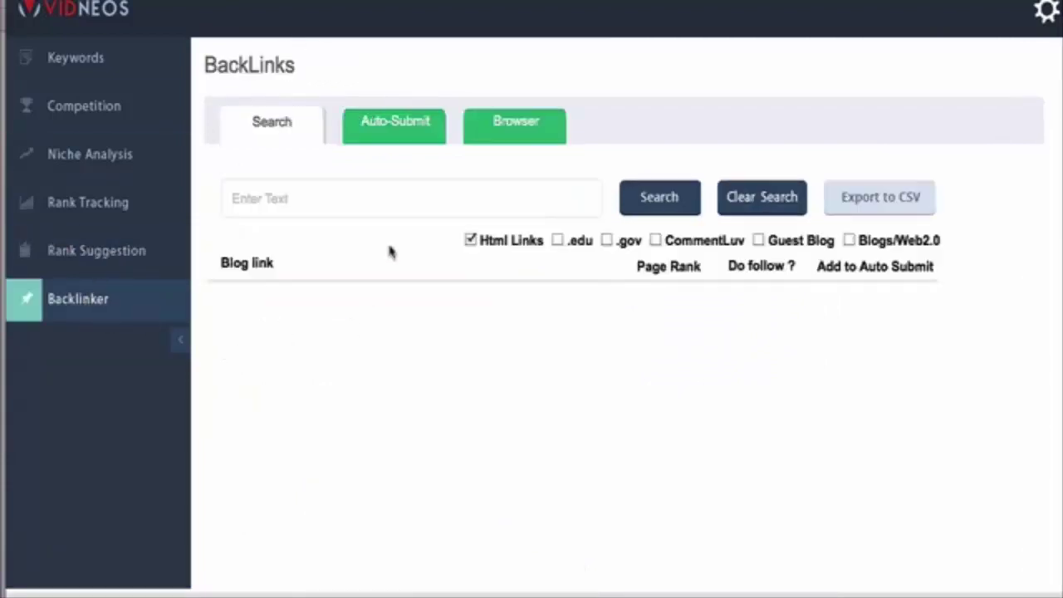
left_click(434, 209)
left_click(655, 240)
left_click(470, 240)
left_click(386, 190)
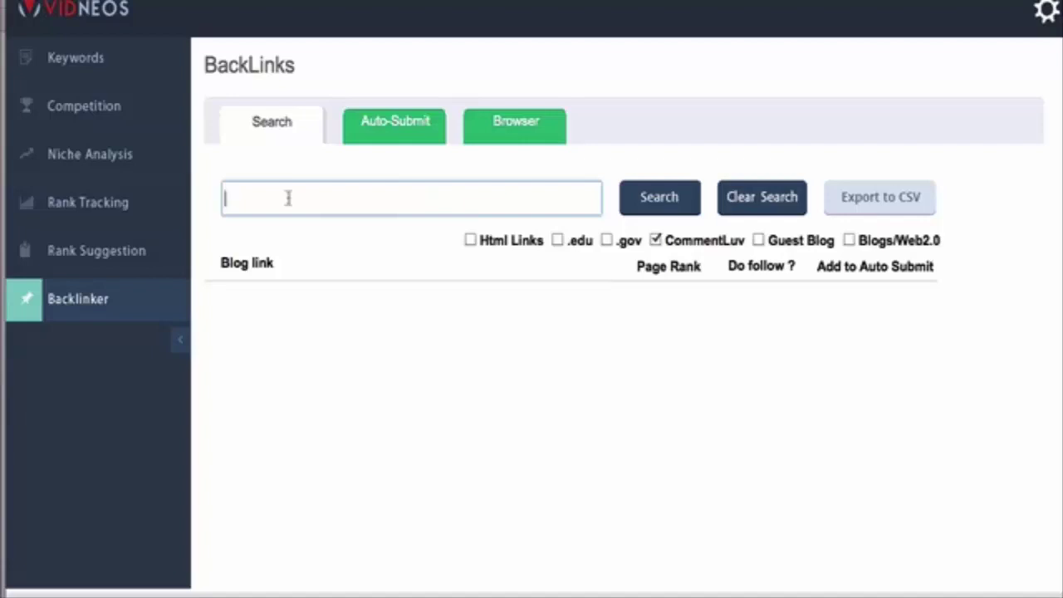
type("atteindre le succès")
left_click(643, 208)
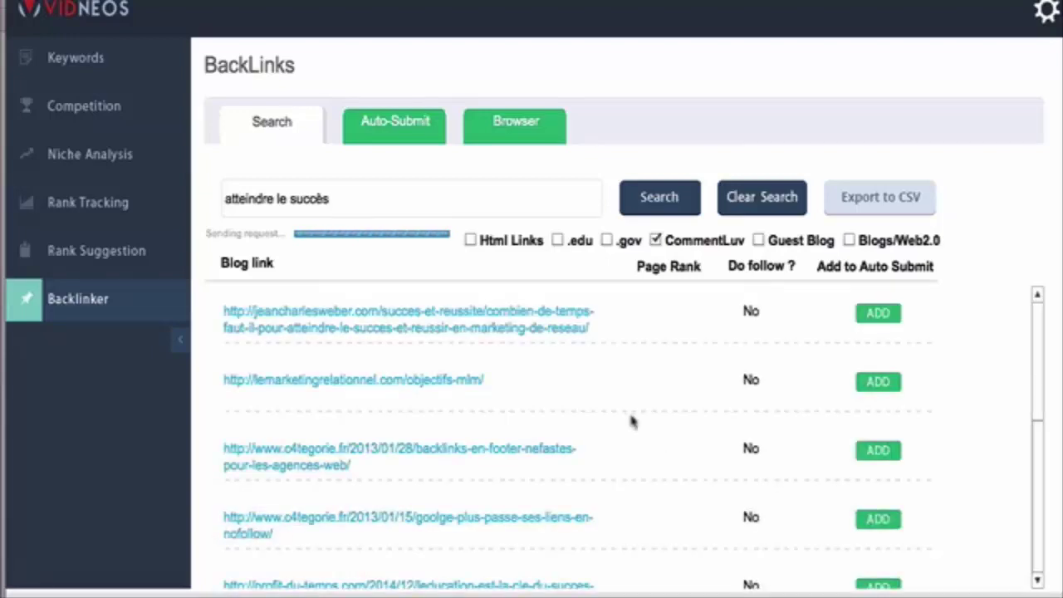
Check the do-follow status of the found blog links and open the lecoachenligne.com page on overcoming failure
left_click_drag(1037, 332, 1036, 496)
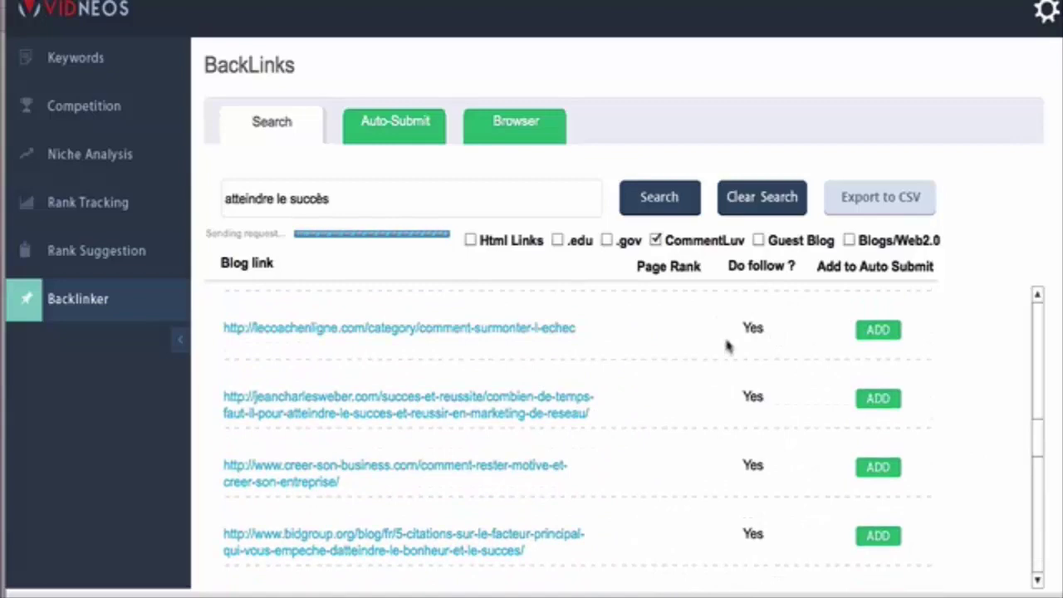
mouse_move(1036, 446)
left_mouse_down()
mouse_move(1037, 432)
mouse_move(1033, 494)
mouse_move(1037, 438)
left_mouse_up()
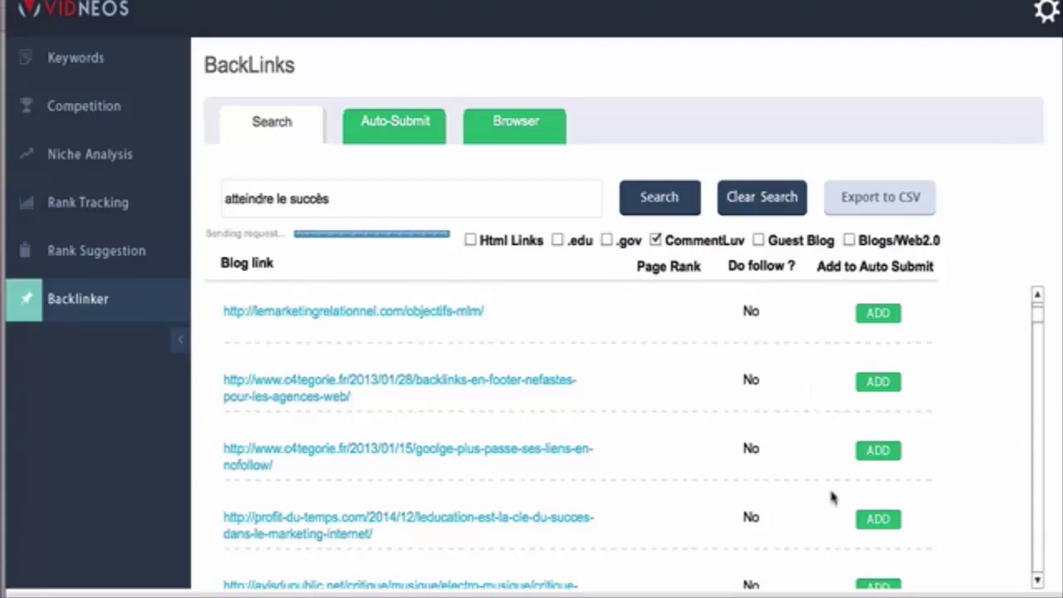
scroll(776, 377, "down", 5)
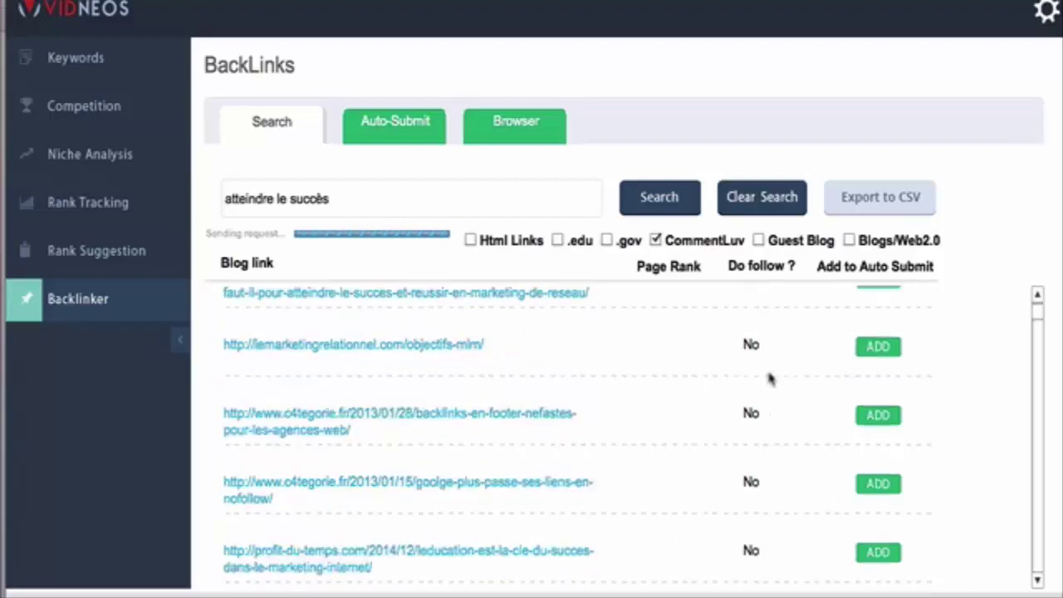
scroll(673, 356, "down", 6)
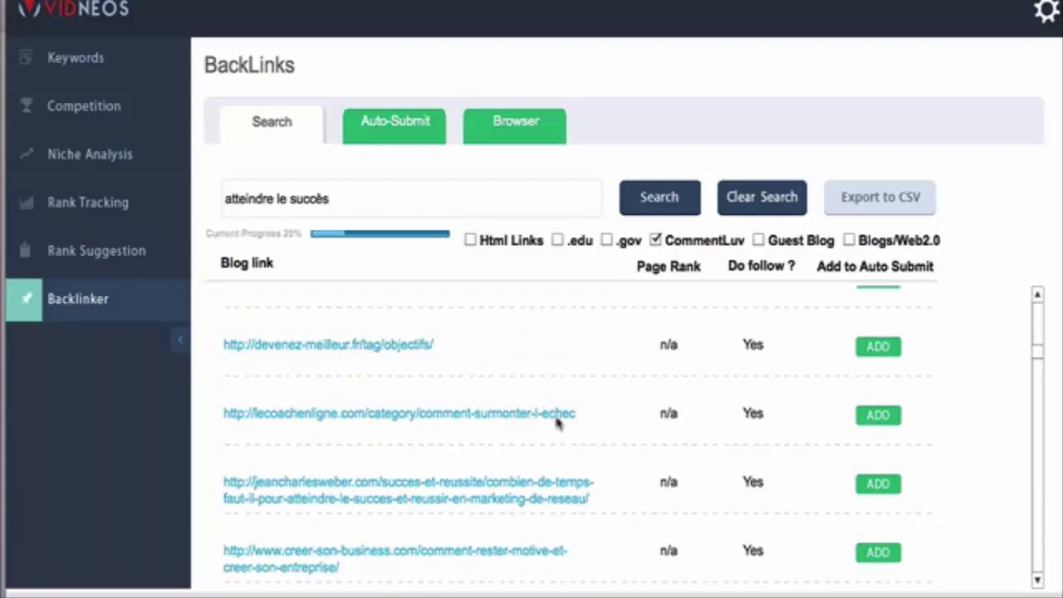
left_click(489, 414)
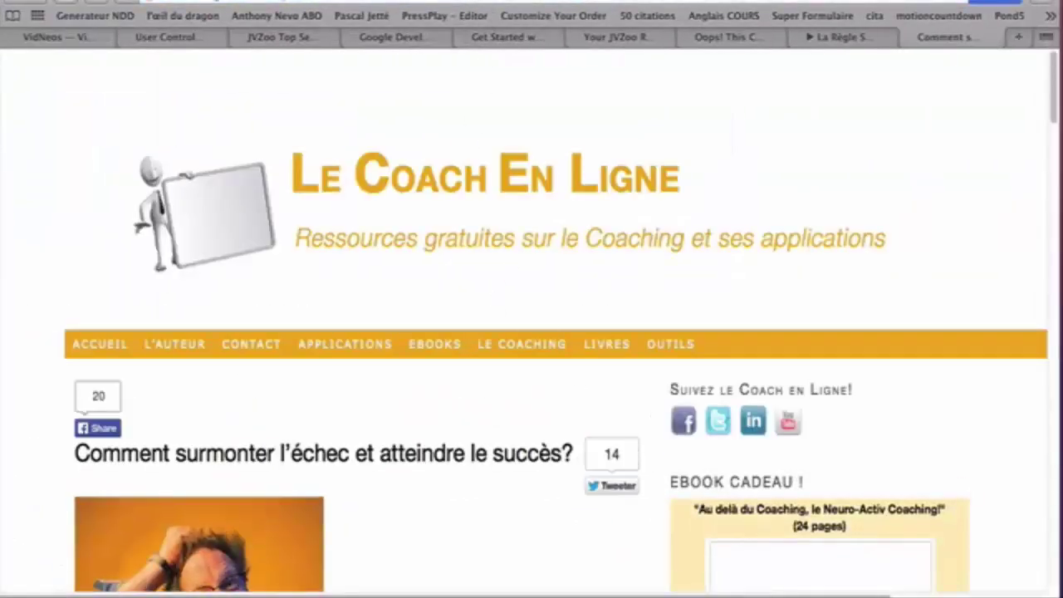
Find the Leave a Comment form below the blog article and activate its Name field
scroll(435, 206, "down", 20)
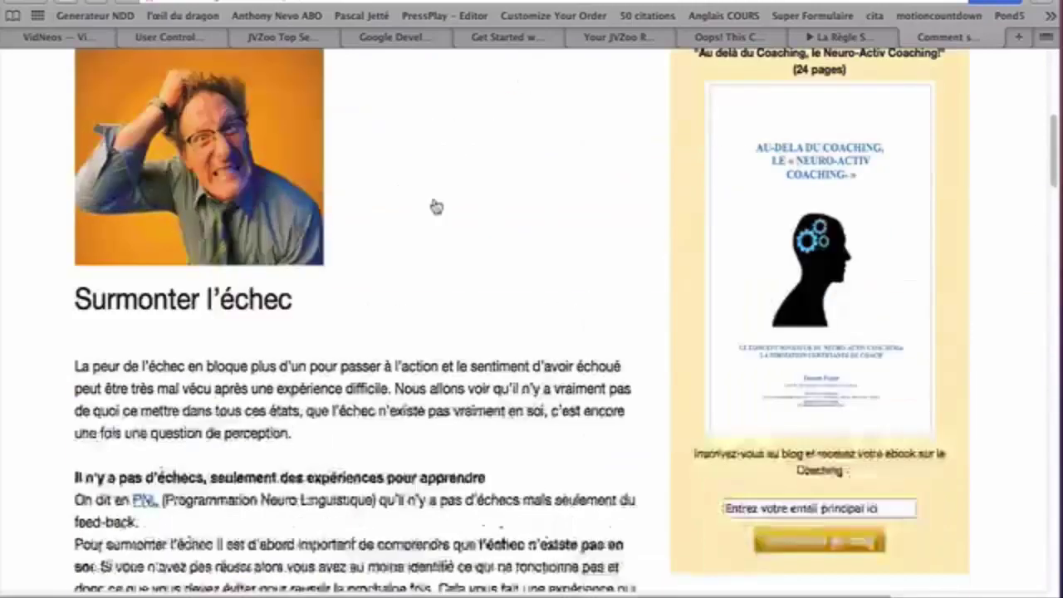
scroll(435, 204, "down", 10)
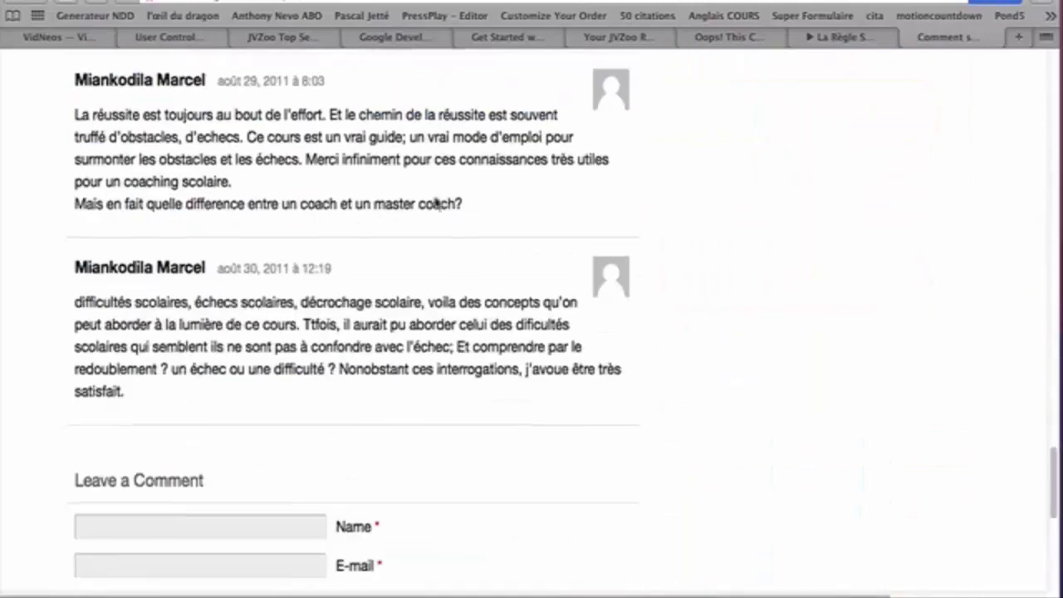
left_click(267, 381)
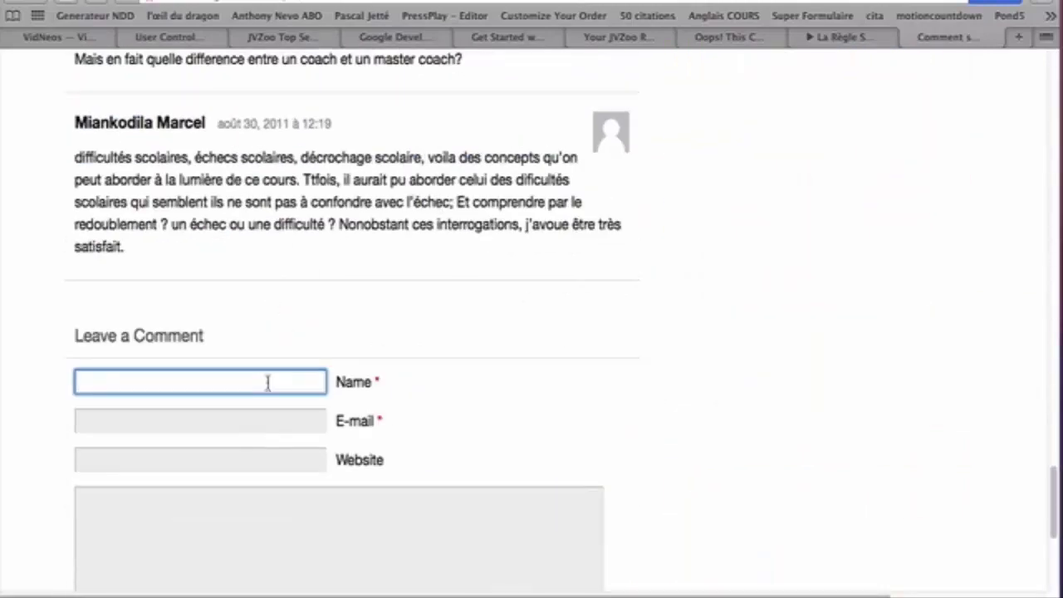
Go through the Name, E-mail, Website and comment text fields of the blog's Leave a Comment form
left_click(268, 425)
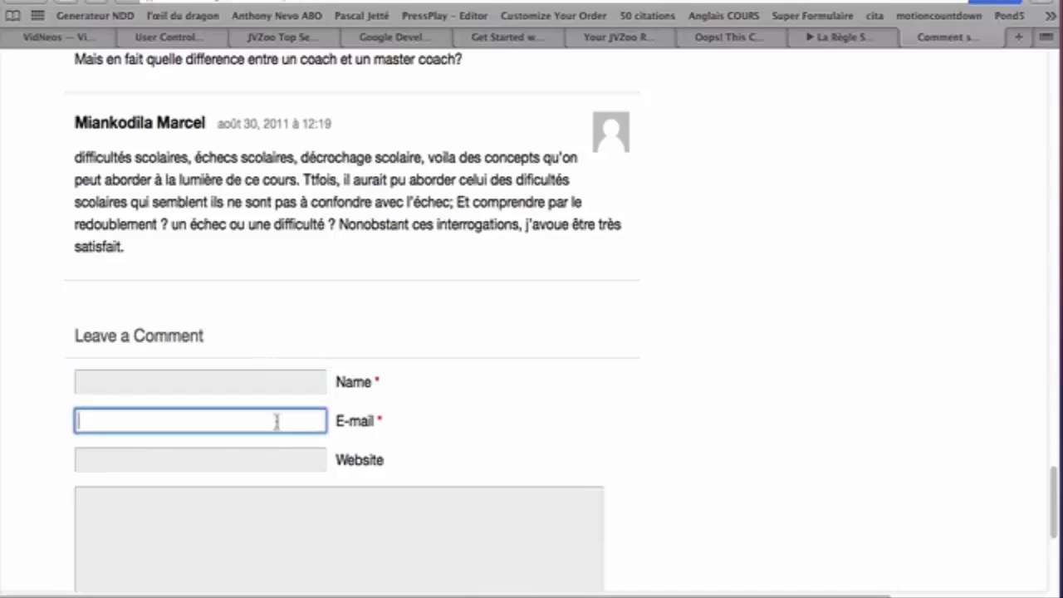
left_click(295, 464)
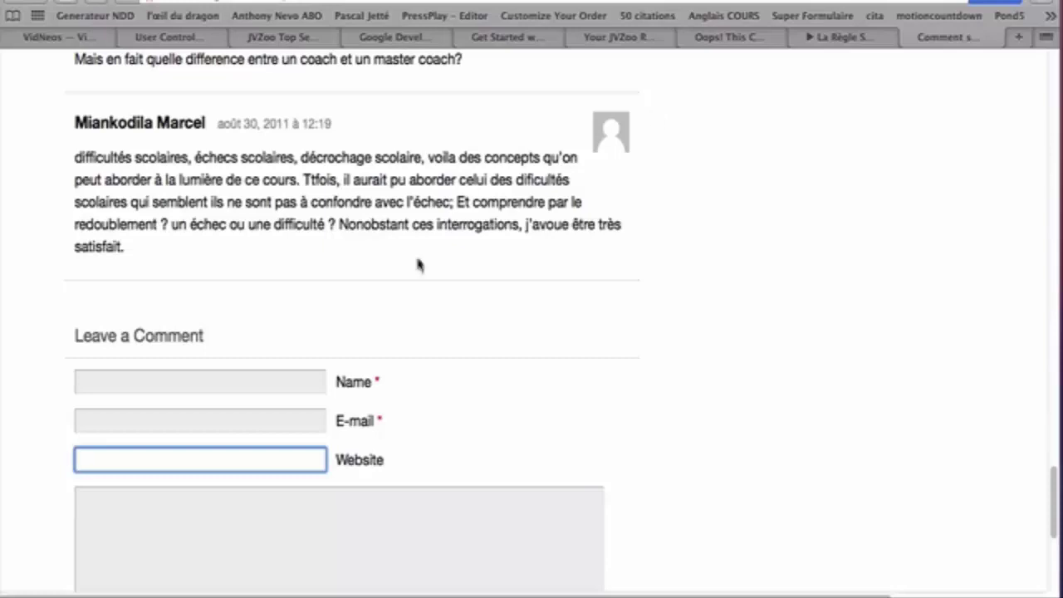
left_click(220, 380)
left_click(223, 429)
left_click(235, 462)
scroll(252, 452, "down", 1)
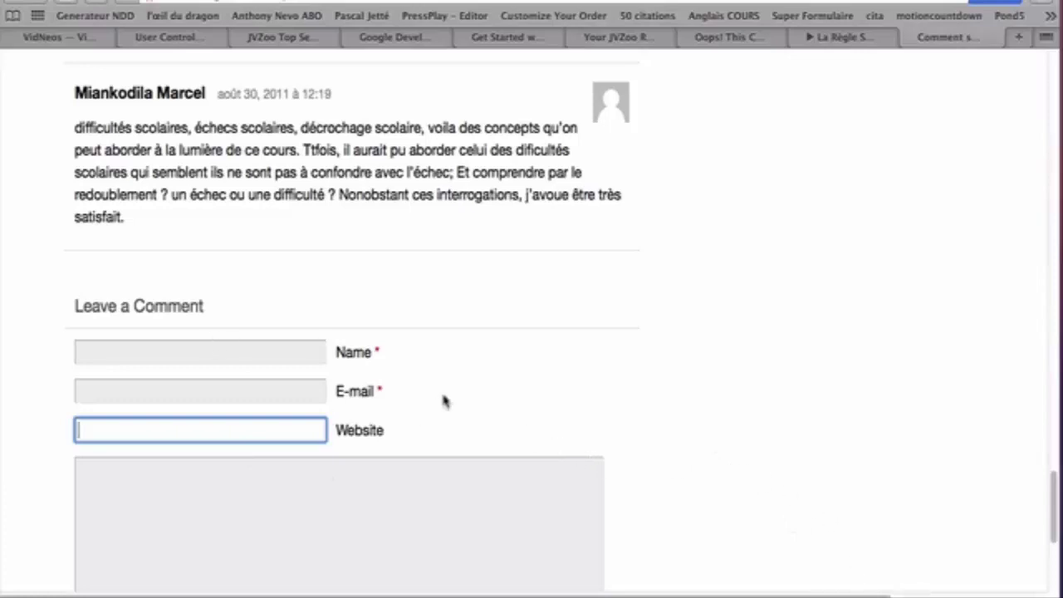
scroll(442, 400, "down", 3)
left_click(314, 393)
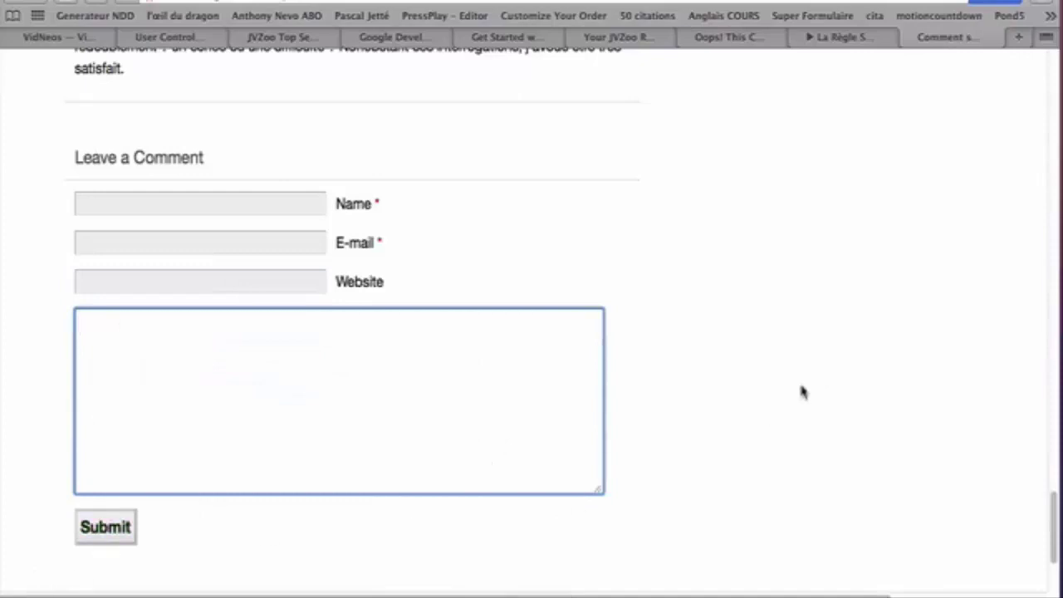
Look over the reader comments published above the blog's Leave a Comment form
scroll(802, 391, "up", 10)
scroll(804, 386, "down", 10)
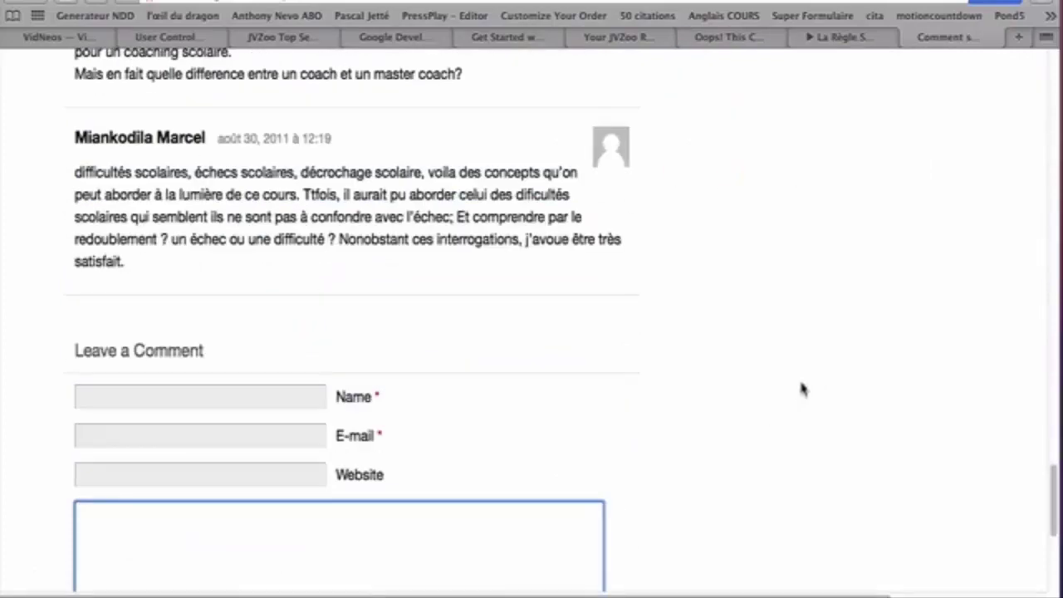
scroll(802, 391, "up", 4)
scroll(802, 390, "up", 4)
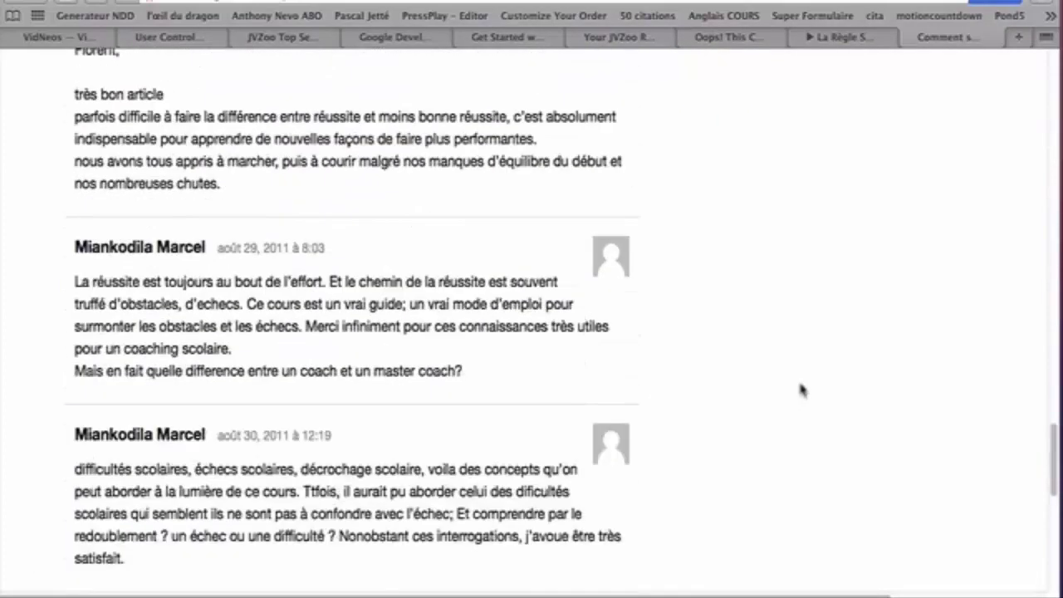
scroll(804, 391, "down", 7)
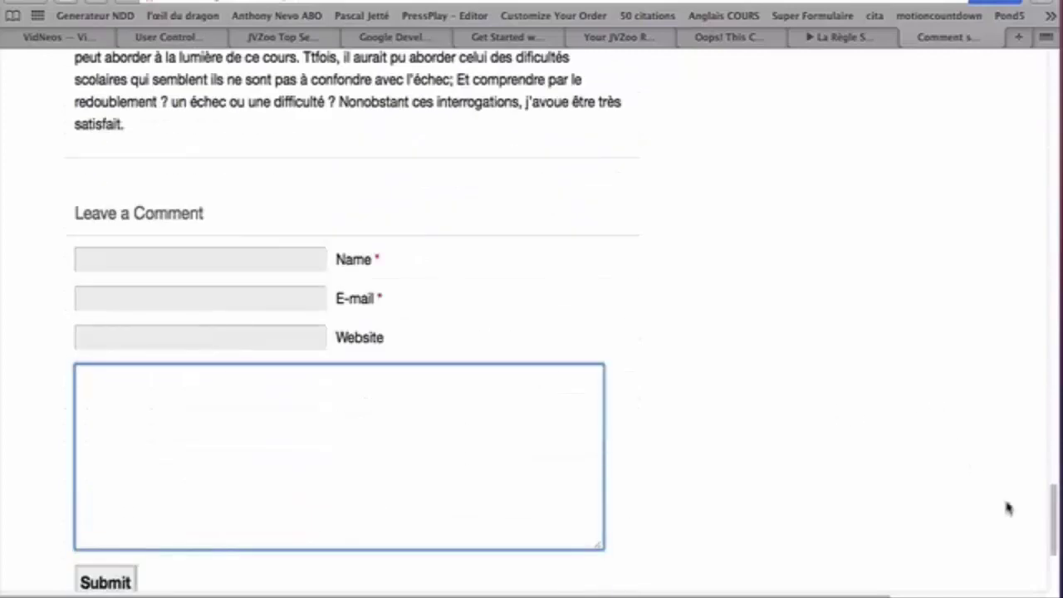
scroll(1053, 543, "down", 2)
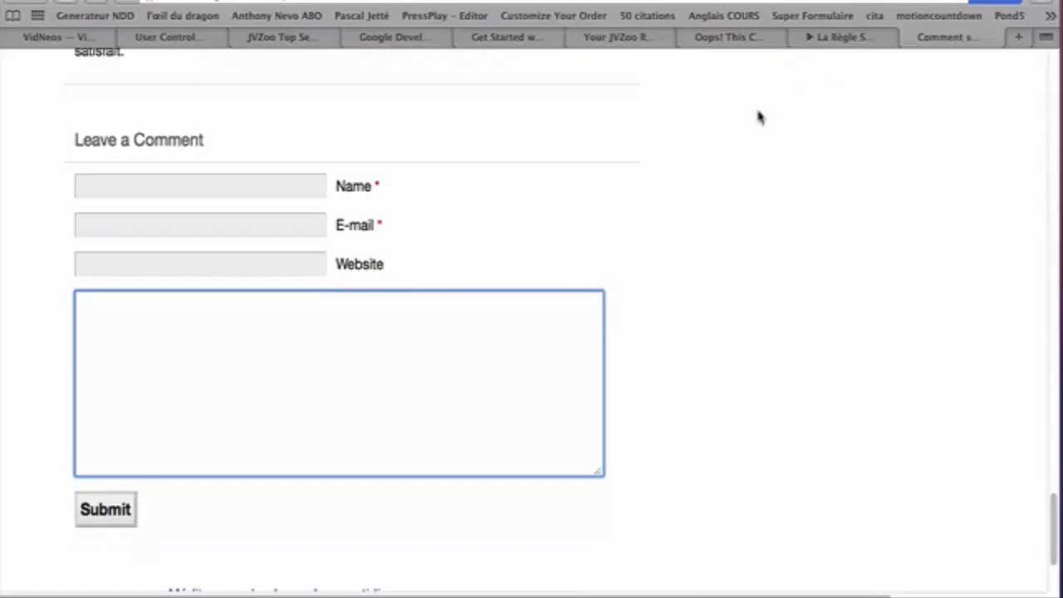
Switch back to VidNeos and examine the page rank and do-follow status of the CommentLuv blog links
left_click(861, 38)
key("ctrl+Left")
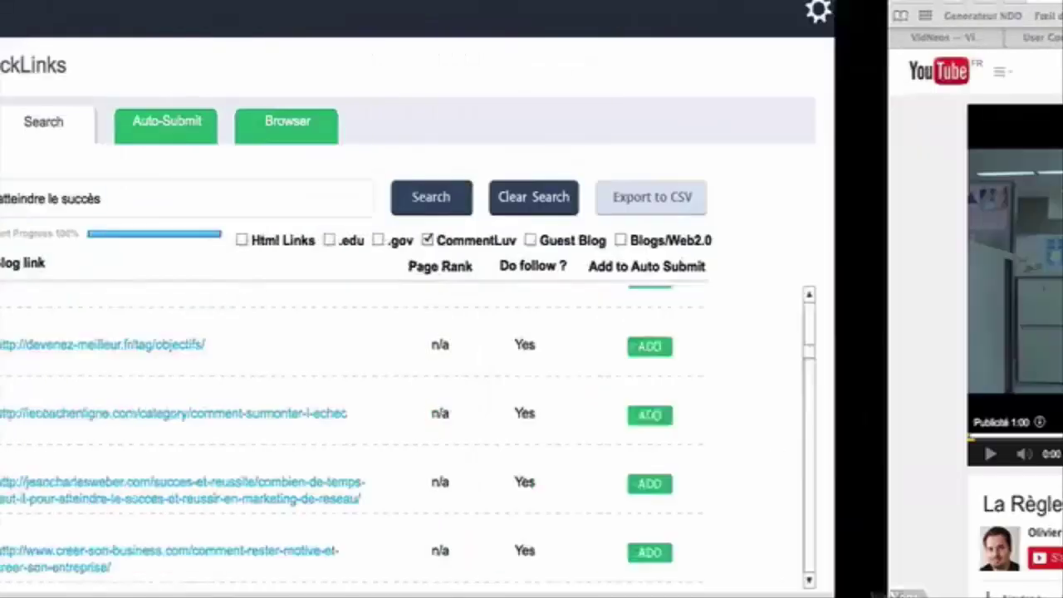
scroll(767, 510, "down", 5)
left_click_drag(1041, 358, 1037, 539)
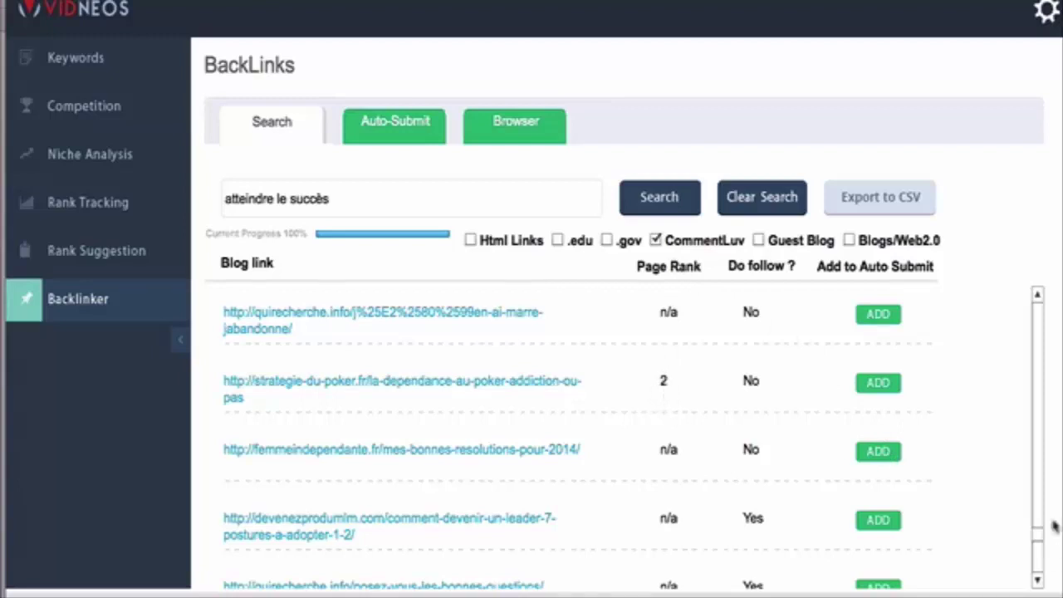
left_click_drag(1036, 534, 1038, 311)
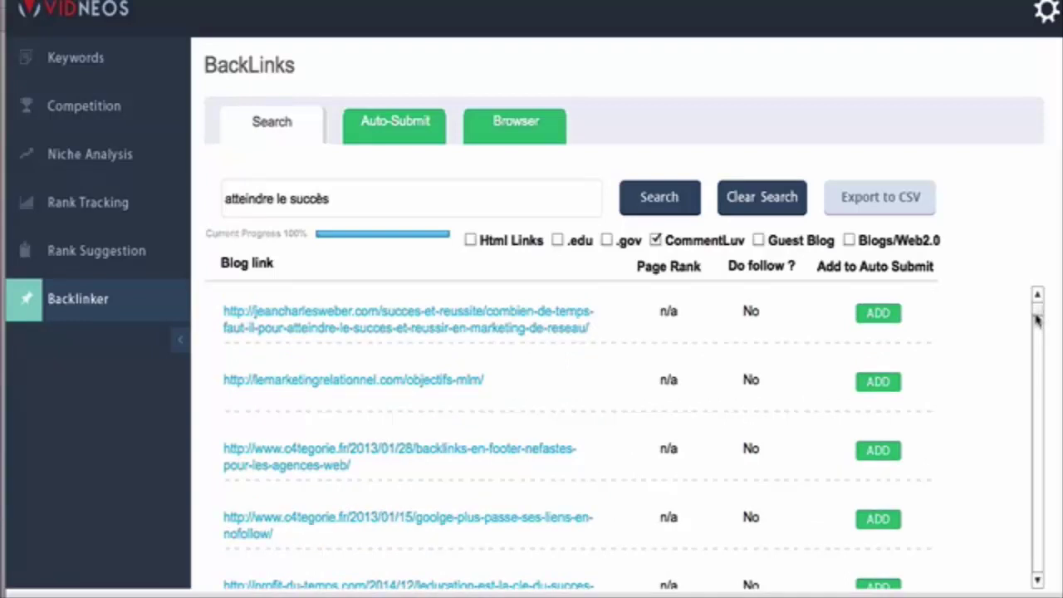
scroll(1036, 315, "down", 1)
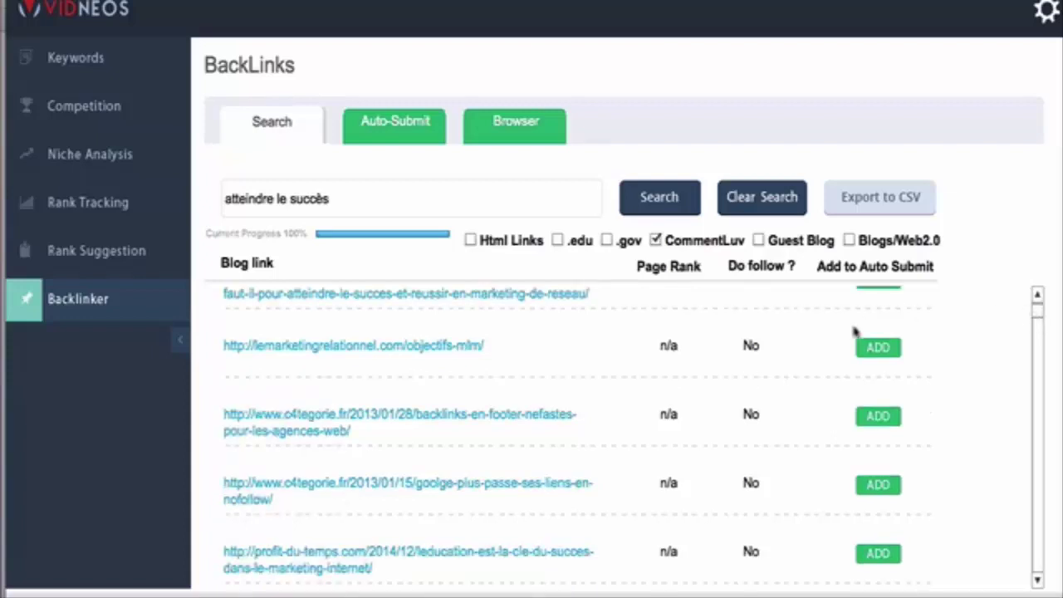
left_click_drag(1037, 301, 1037, 440)
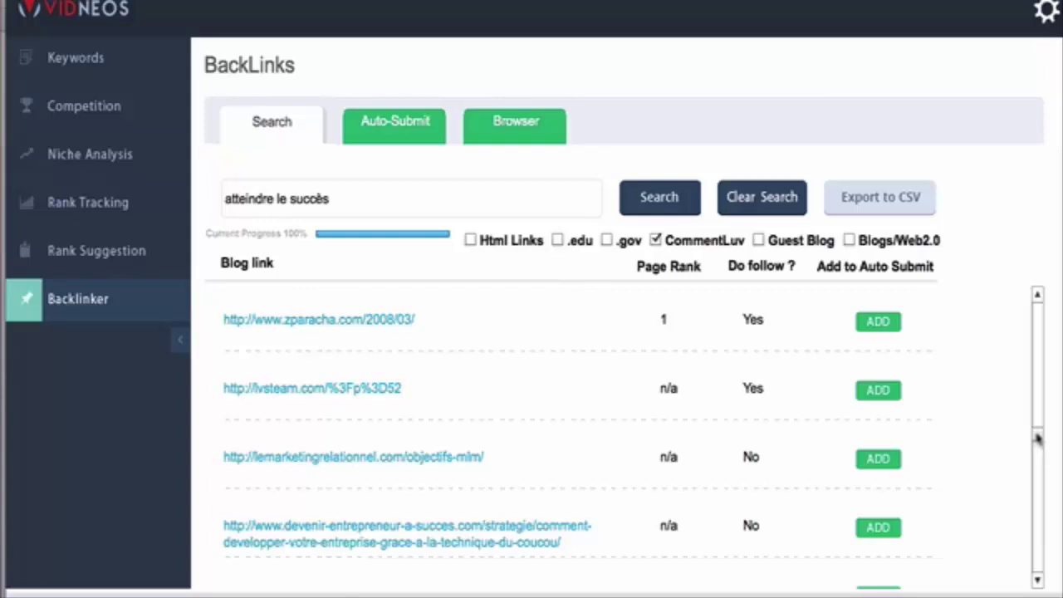
left_click_drag(1037, 439, 875, 446)
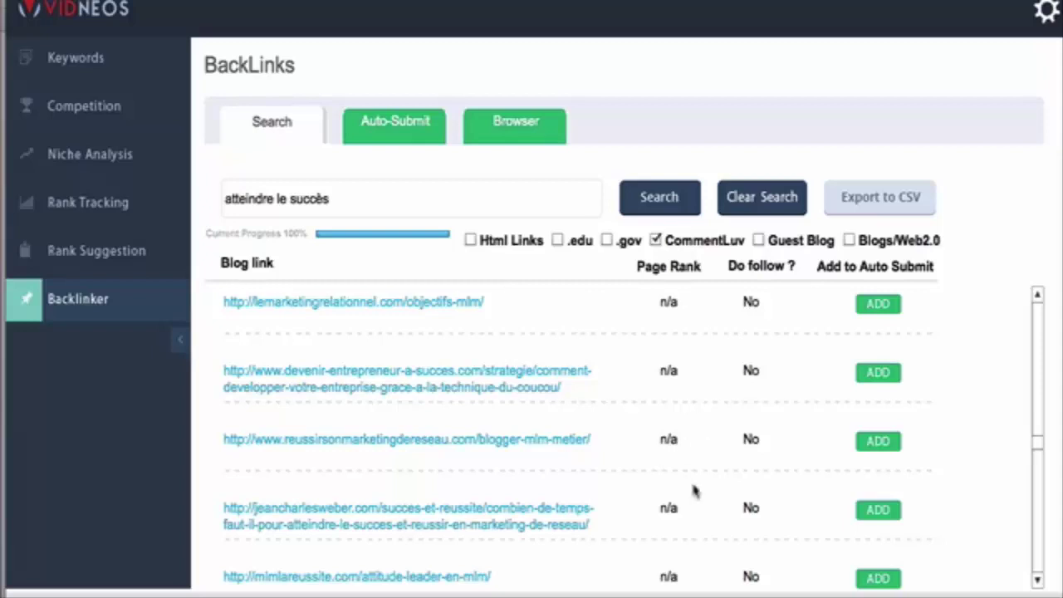
left_click_drag(1037, 443, 1032, 465)
scroll(609, 415, "down", 5)
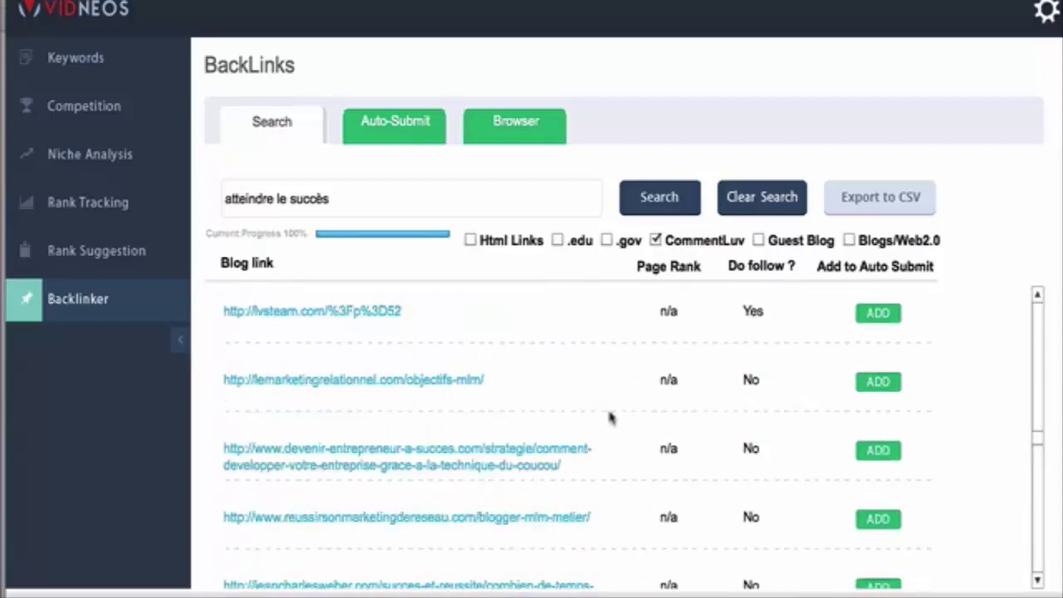
Add the do-follow links from trainingauthors.com, onlyloudest.com, epiclaunch.com, wellnesswaychiro.com and zparacha.com to the auto-submit list
scroll(610, 419, "up", 3)
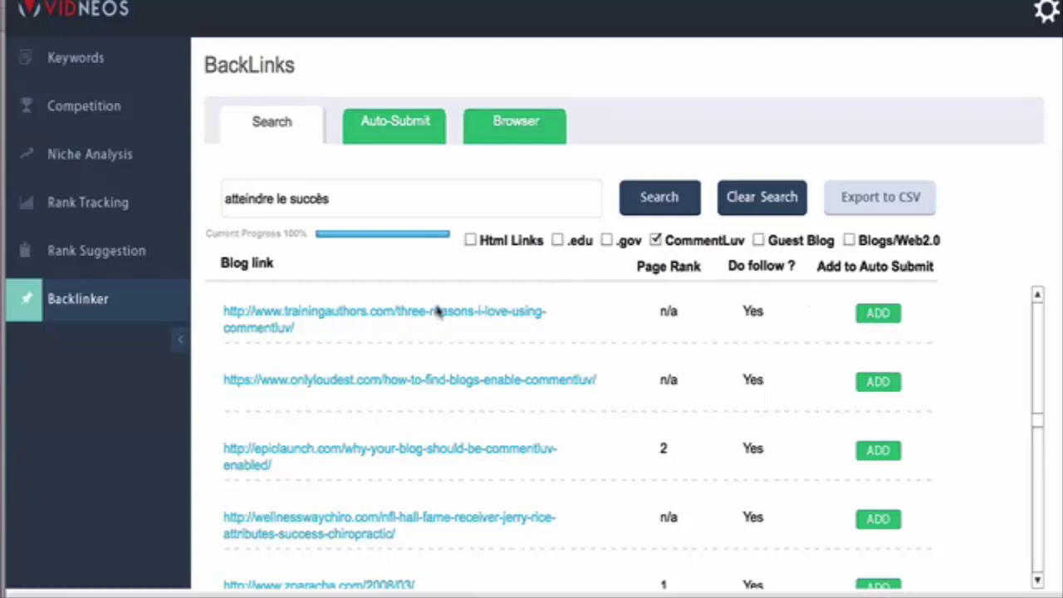
left_click(885, 319)
left_click(882, 382)
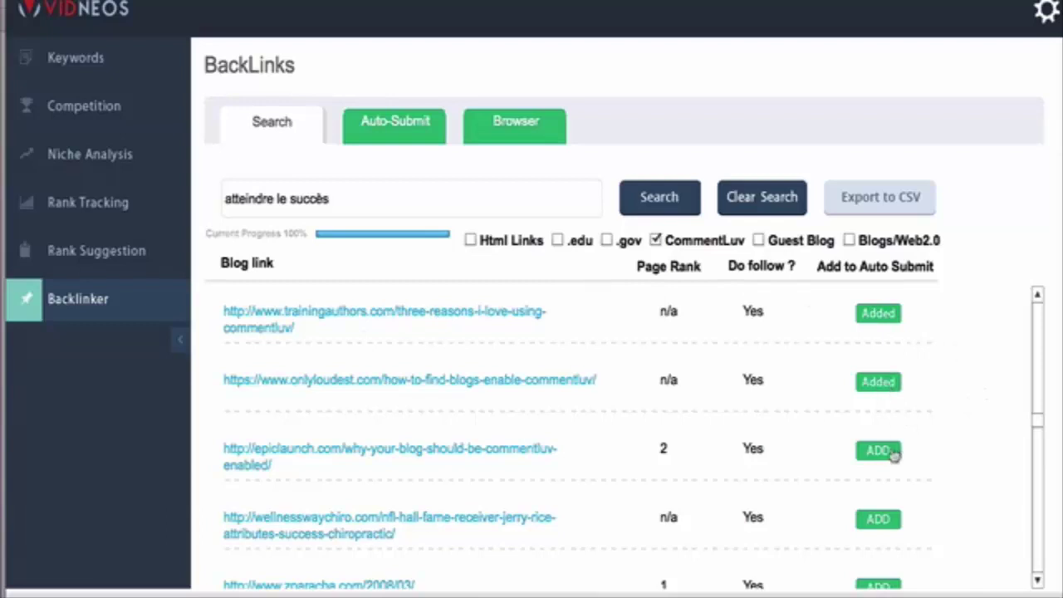
left_click(887, 450)
left_click(867, 520)
left_click(883, 588)
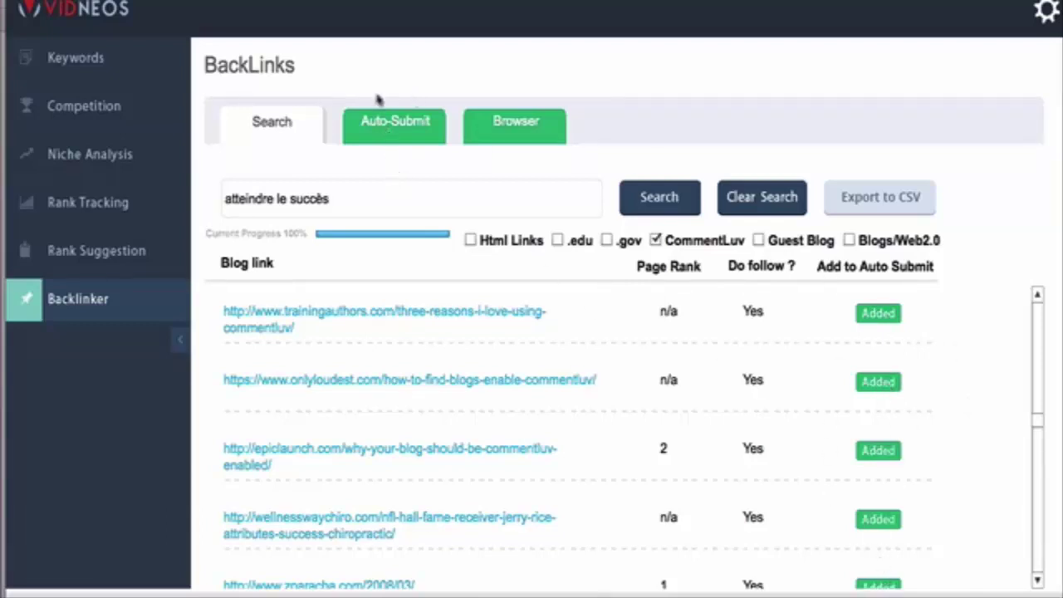
Open the Backlinker's Auto-Submit form and examine its Name, Email Id, URL and Comment fields
left_click(376, 124)
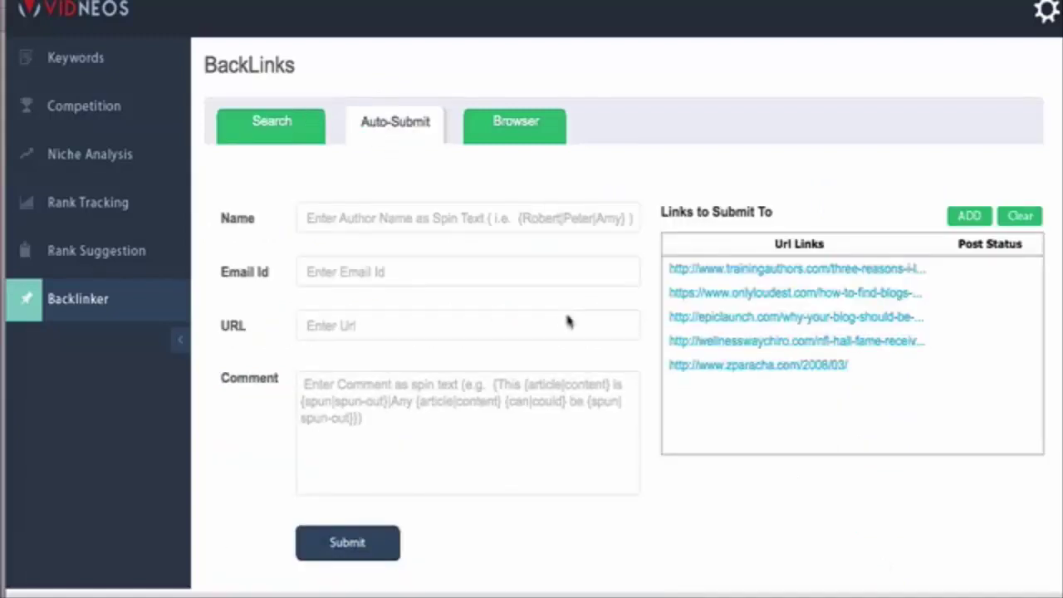
left_click(440, 217)
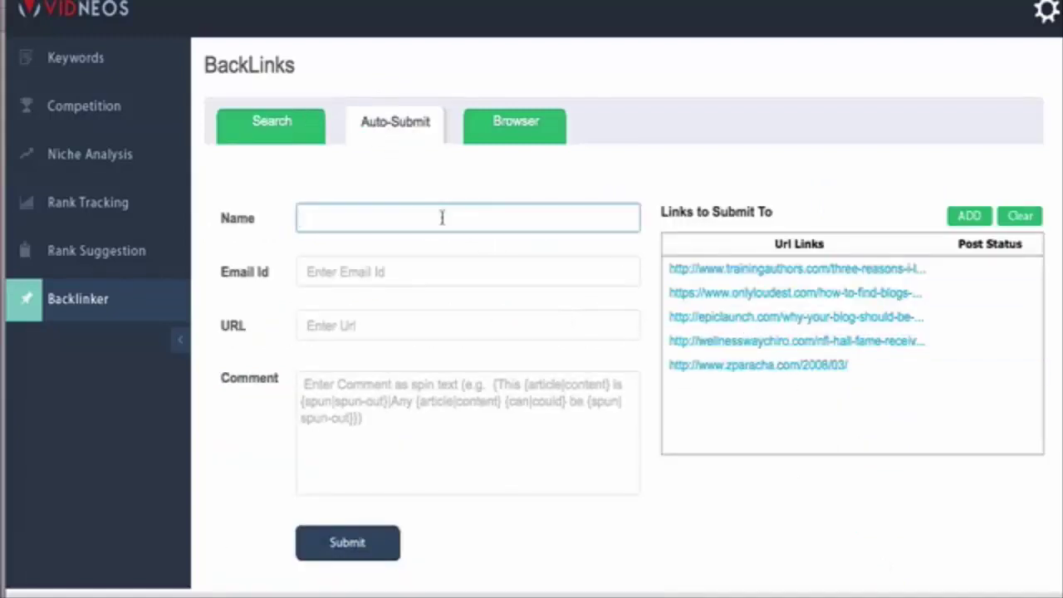
left_click(403, 276)
left_click(370, 322)
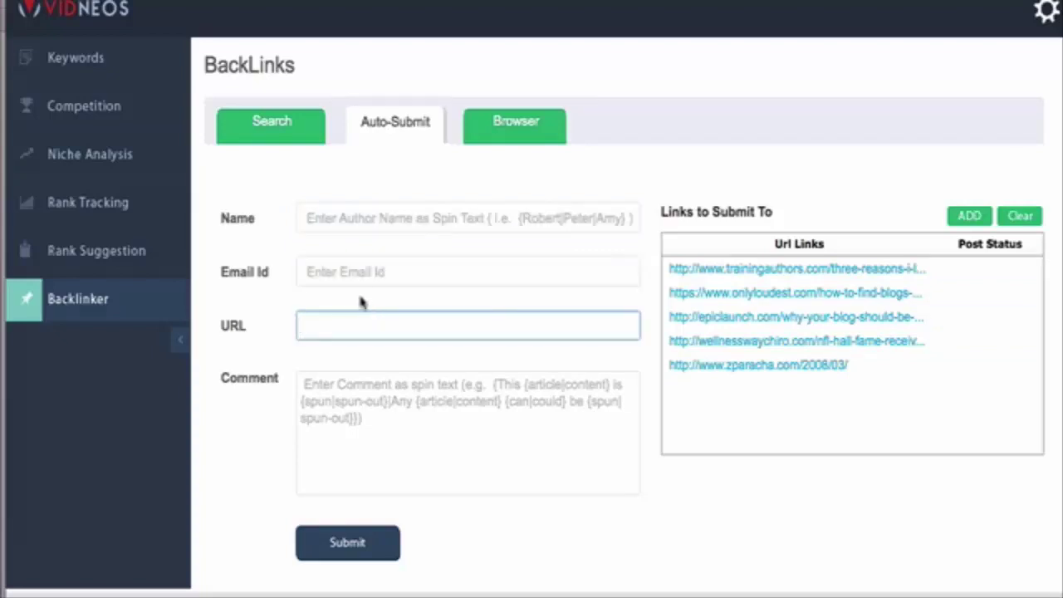
left_click(363, 449)
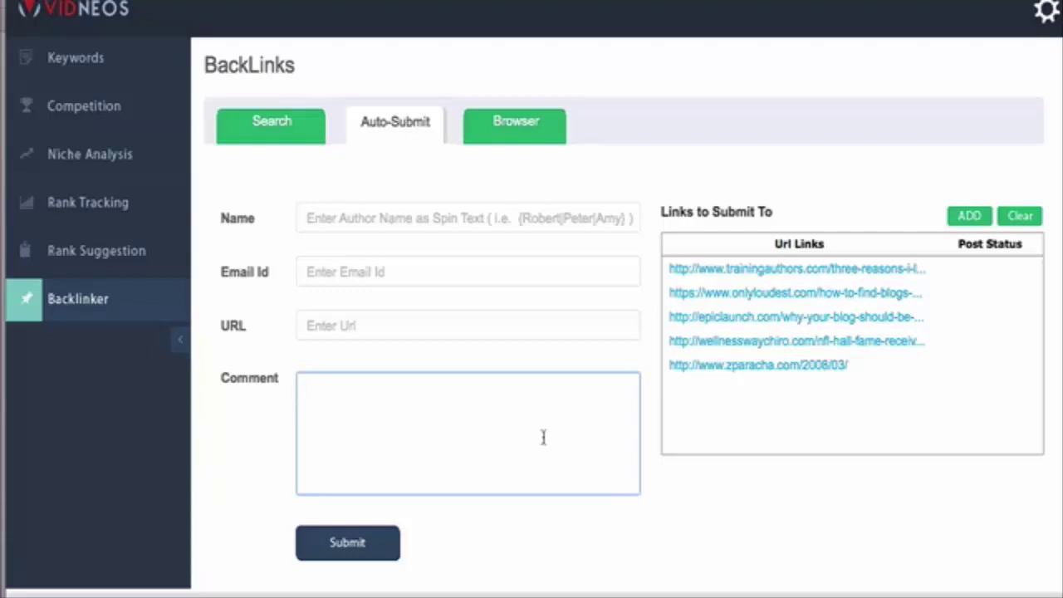
Review more blog links in the Backlinker search results and return to the Auto-Submit Comment field
left_click(277, 125)
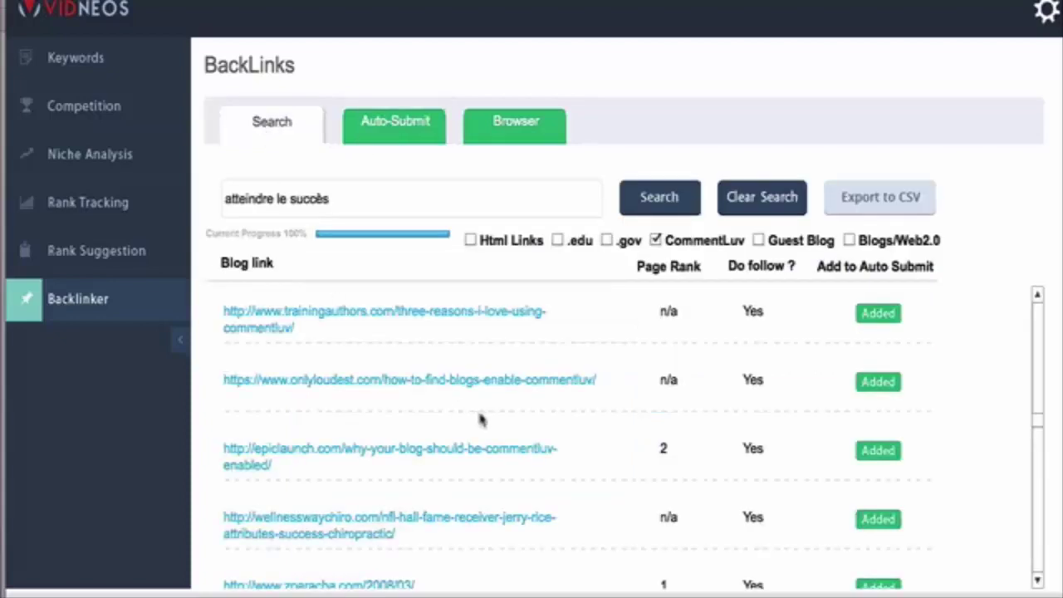
scroll(479, 420, "down", 3)
scroll(479, 420, "down", 3)
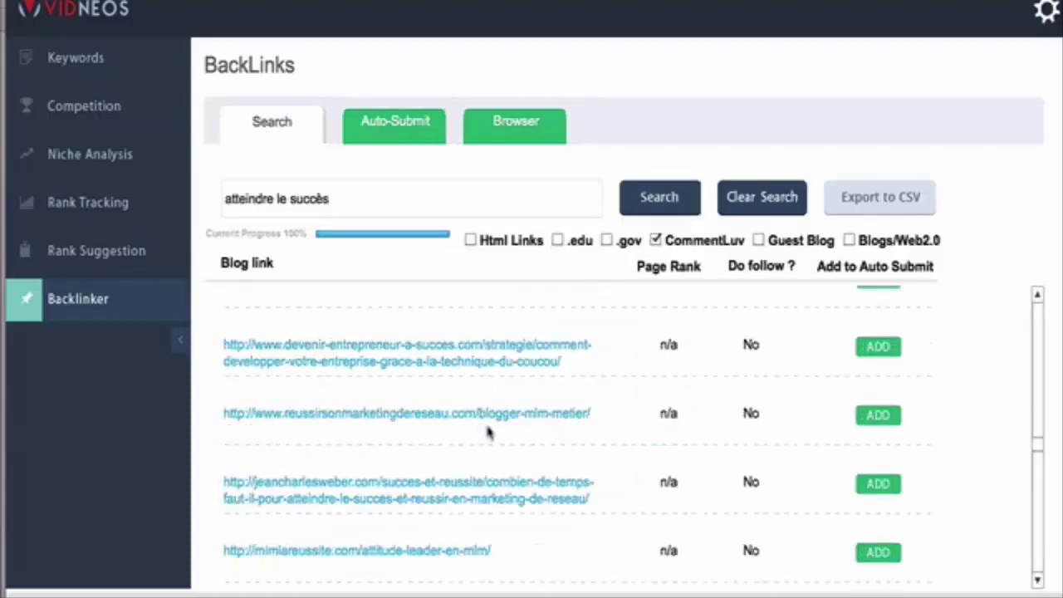
left_click(393, 123)
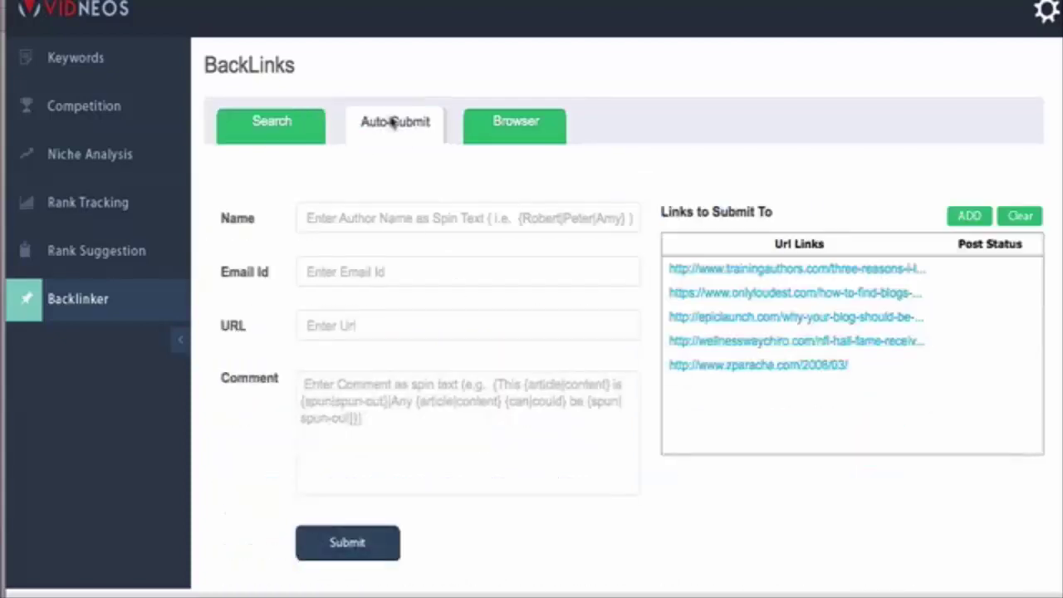
left_click(511, 412)
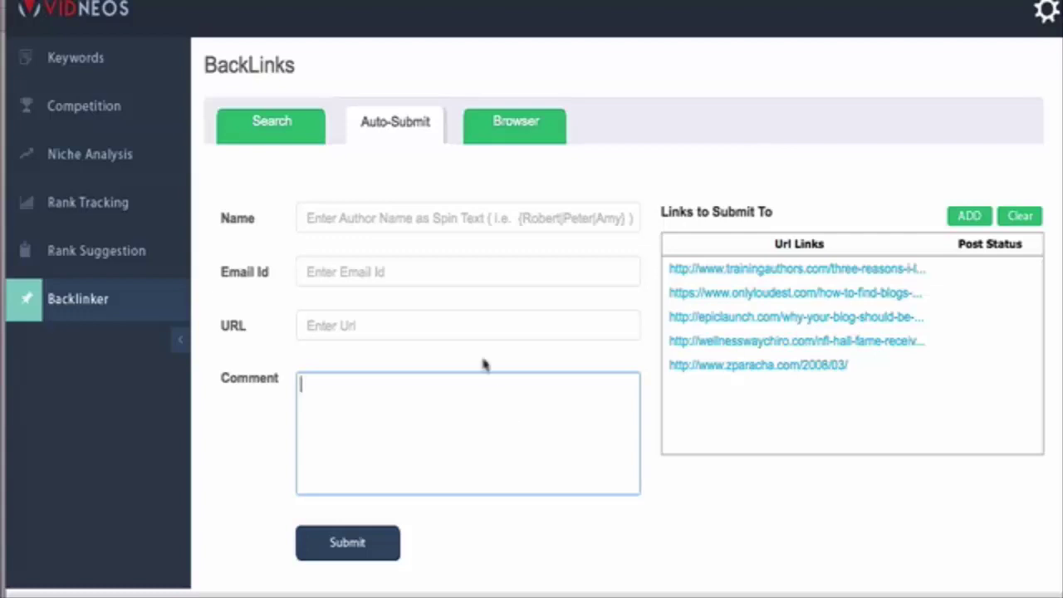
Look through the Backlinker's Browser, Search and Auto-Submit views
left_click(526, 142)
left_click(405, 120)
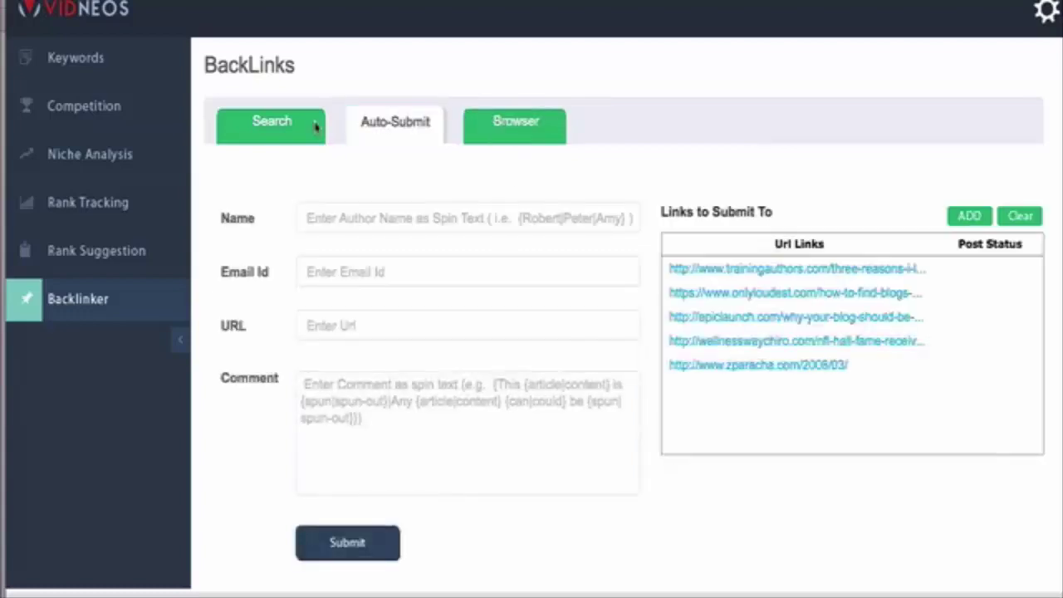
left_click(315, 124)
left_click(378, 137)
Revisit the Rank Suggestion, Rank Tracking, Niche Analysis, Competition and Keywords modules, ending in Backlinker
left_click(110, 256)
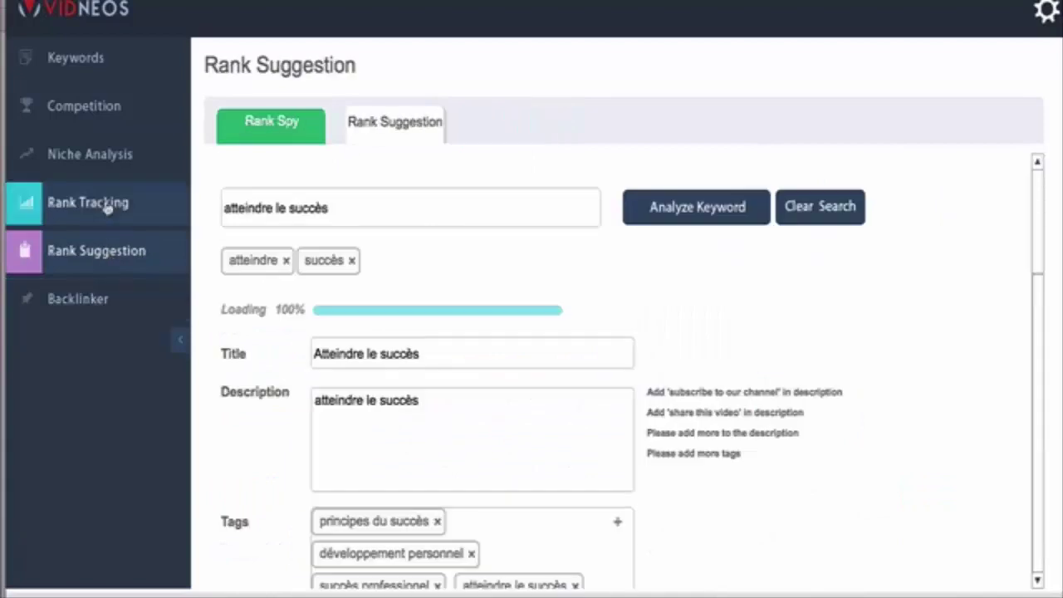
left_click(111, 206)
left_click(118, 156)
left_click(115, 103)
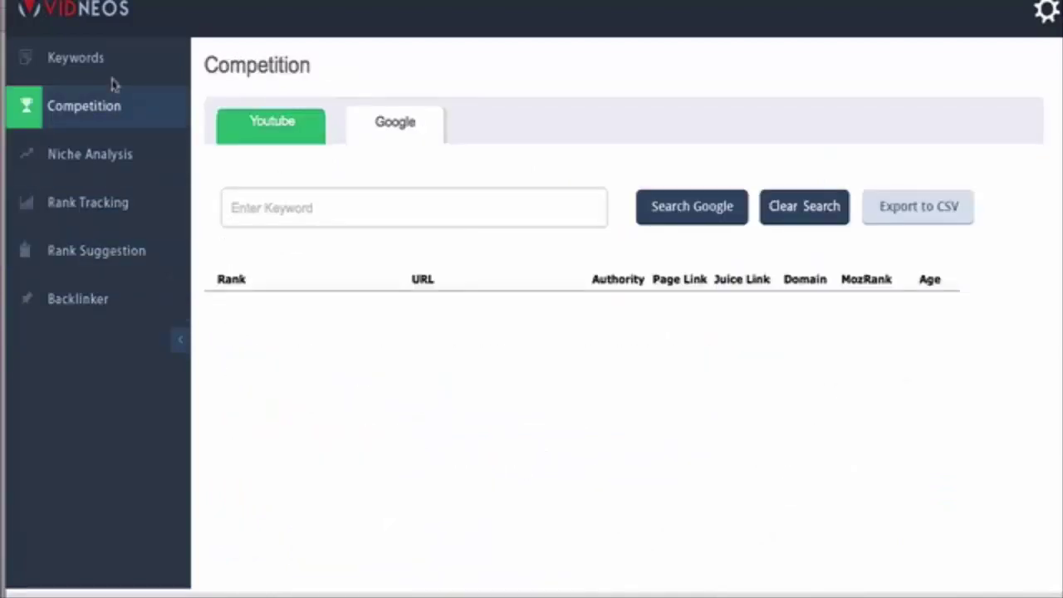
left_click(100, 71)
left_click(112, 270)
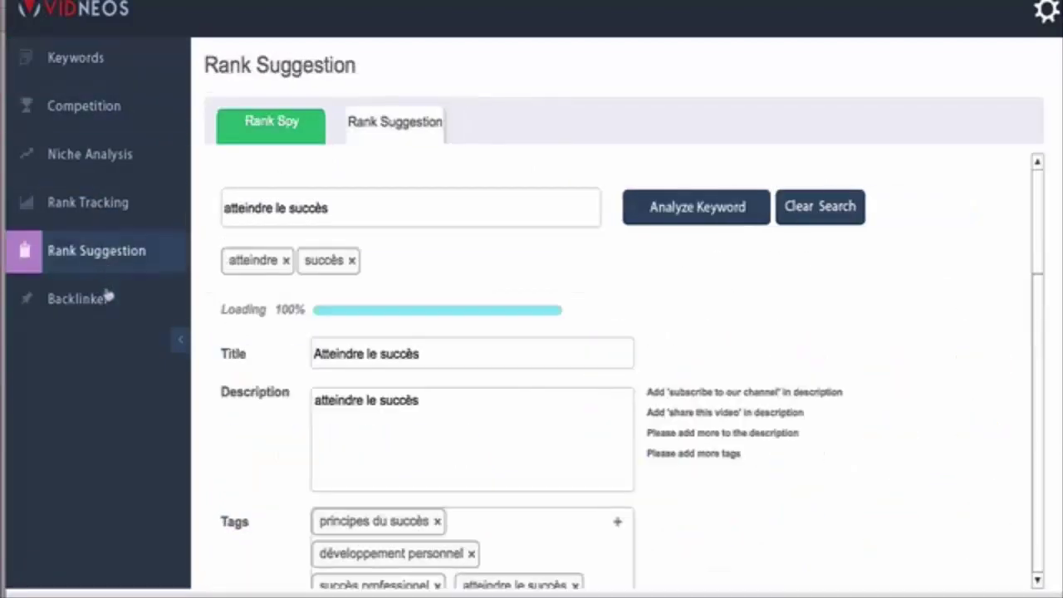
left_click(108, 295)
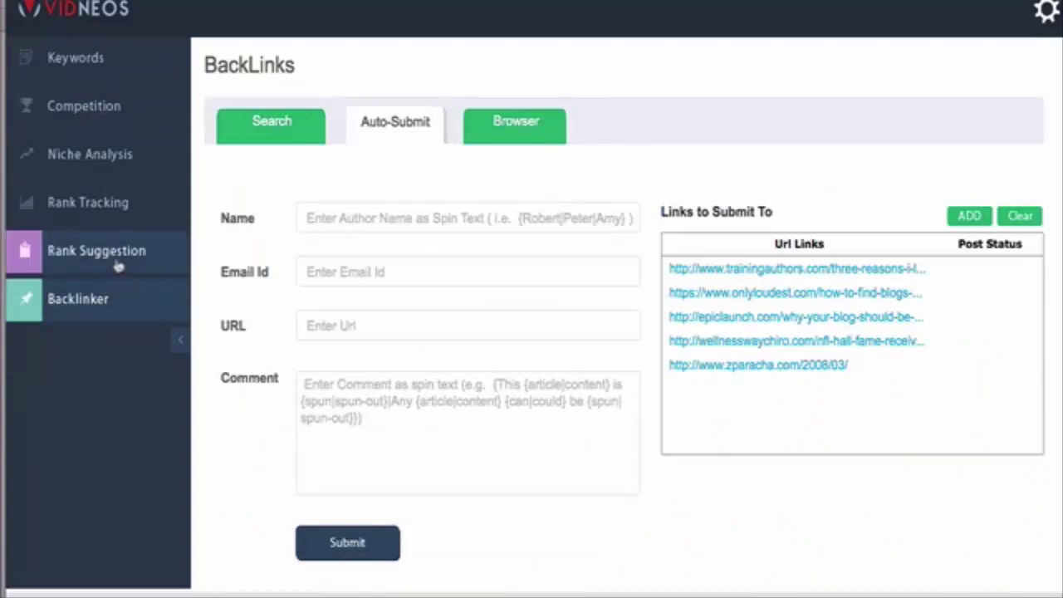
View the Backlinker's Browser page and return to its blog link search
left_click(272, 139)
left_click(420, 129)
left_click(554, 129)
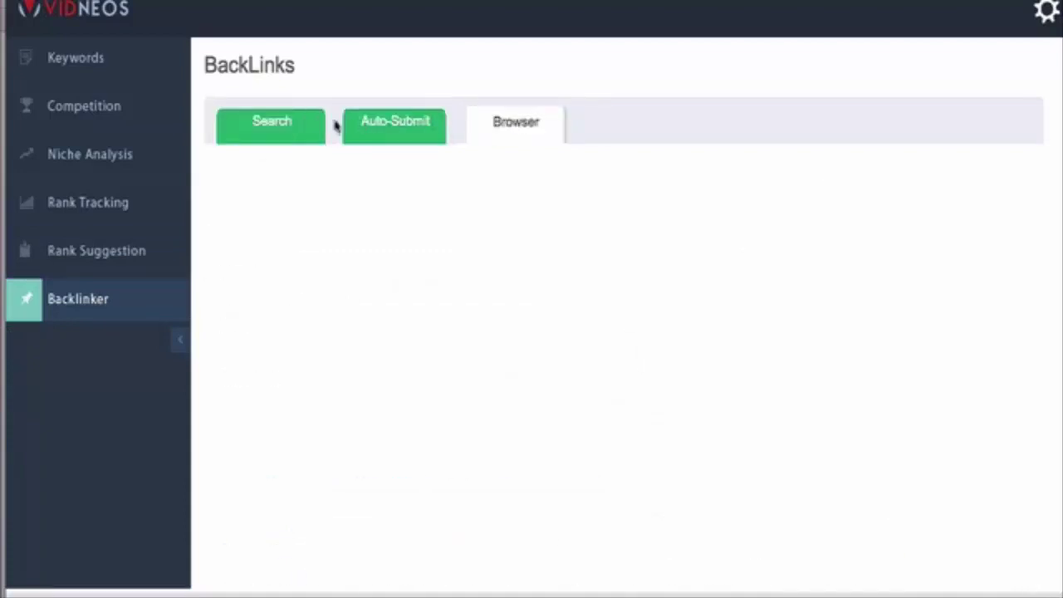
left_click(313, 125)
Review the Rank Suggestion, Rank Tracking, Niche Analysis and Competition modules and return to the Backlinker search results
left_click(114, 259)
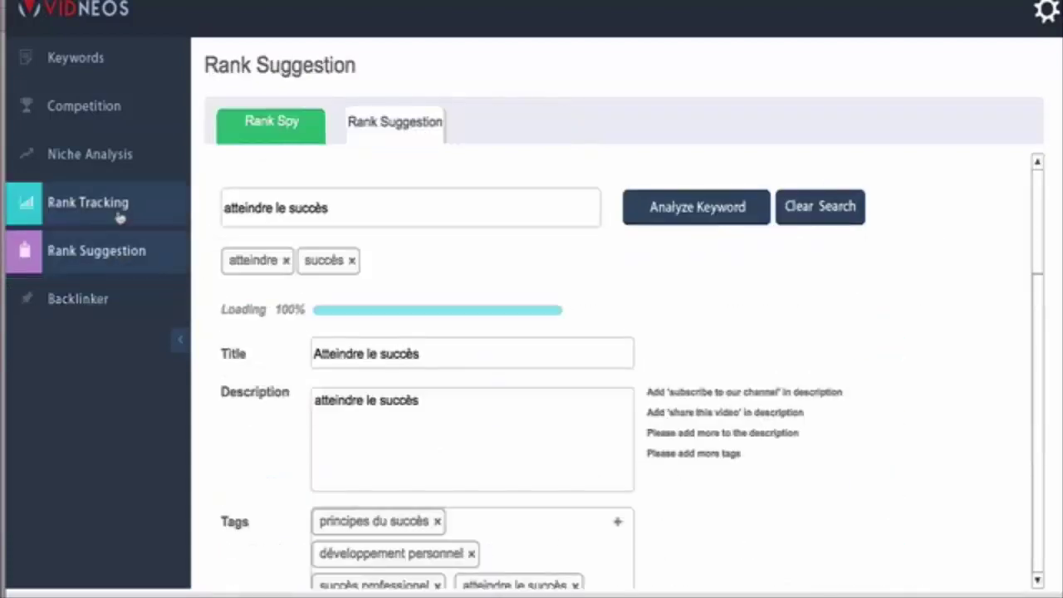
left_click(120, 214)
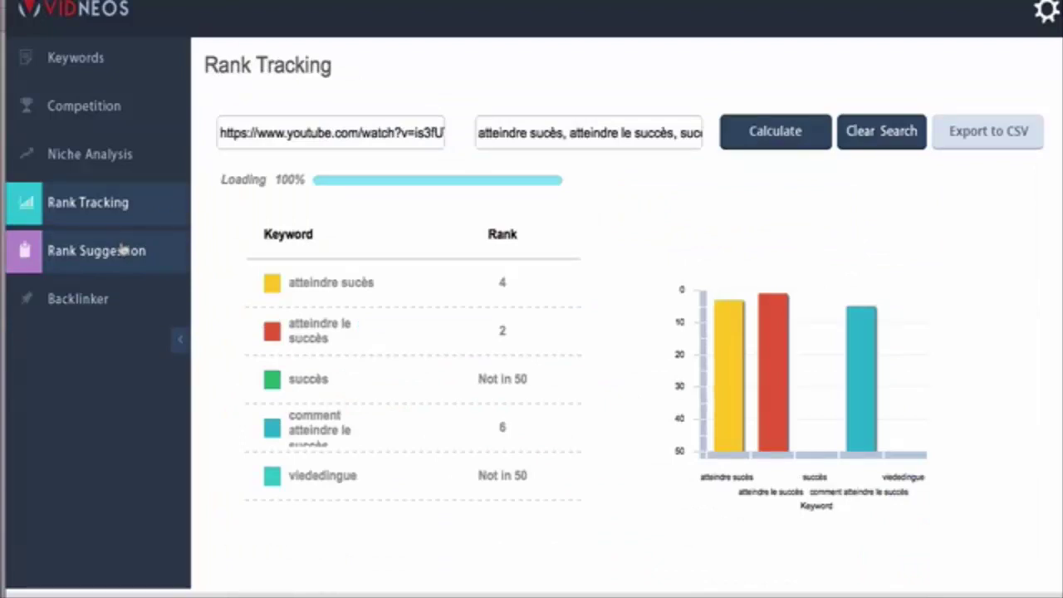
left_click(166, 153)
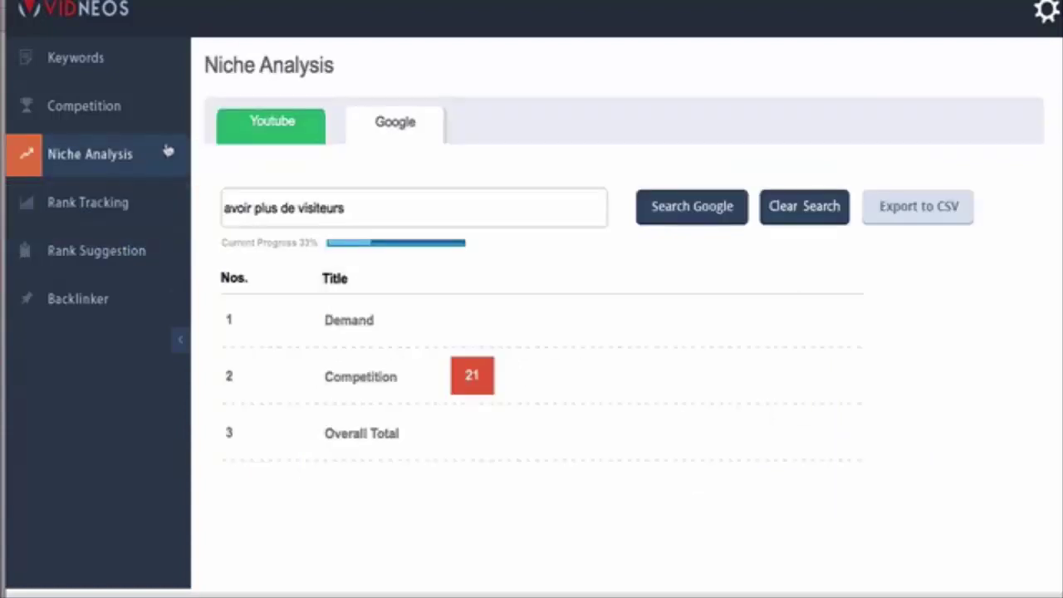
left_click(147, 121)
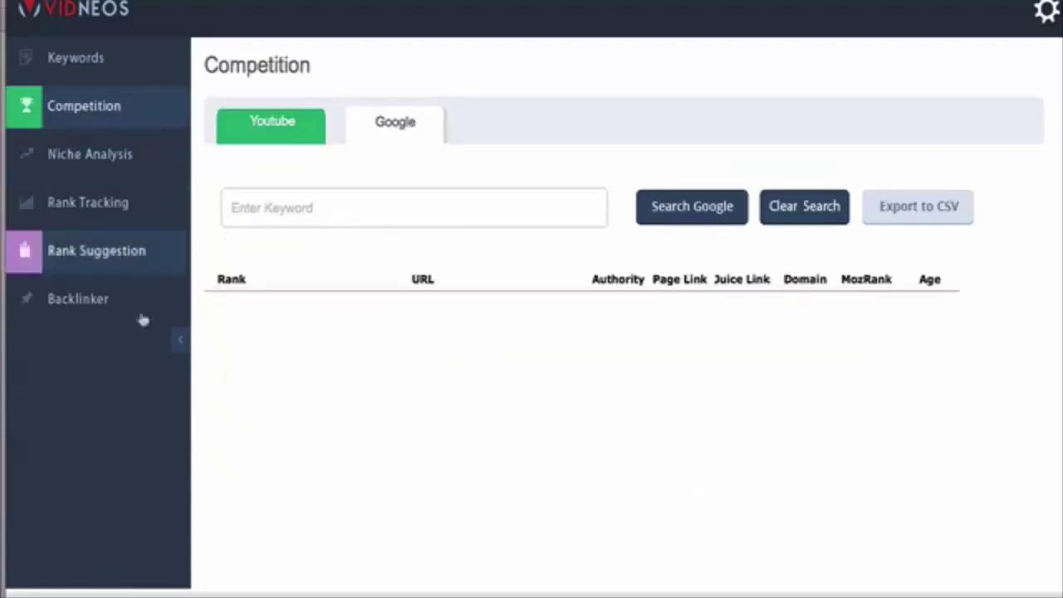
left_click(116, 309)
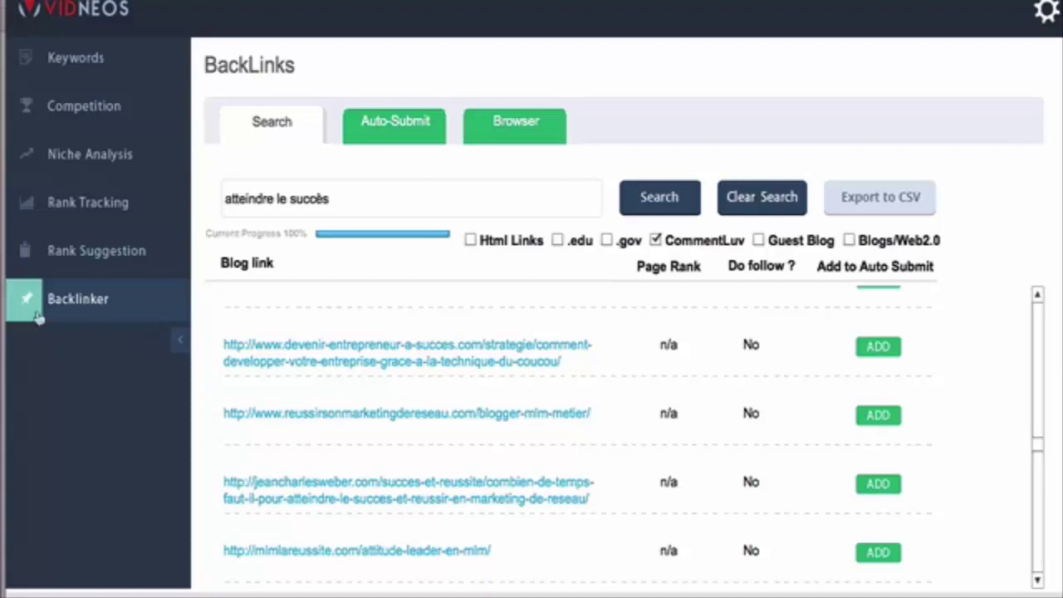
left_click(404, 195)
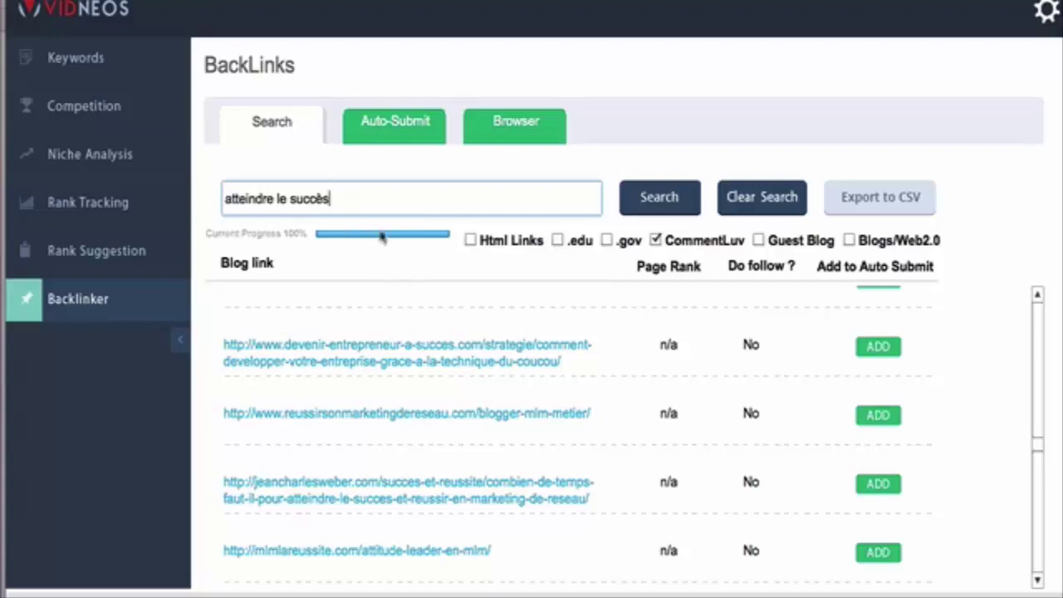
triple_click(376, 193)
left_click(376, 281)
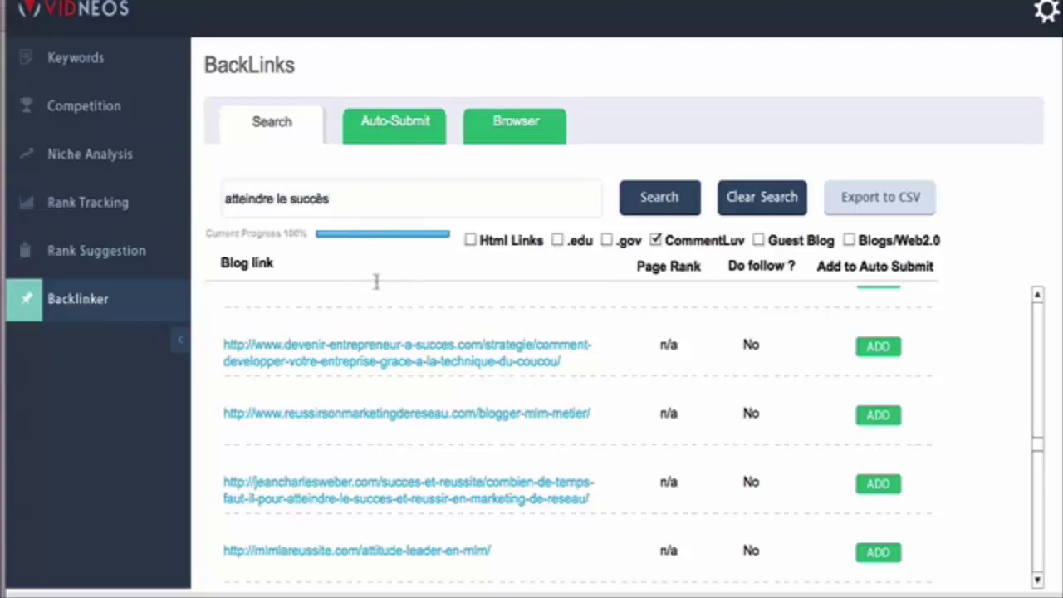